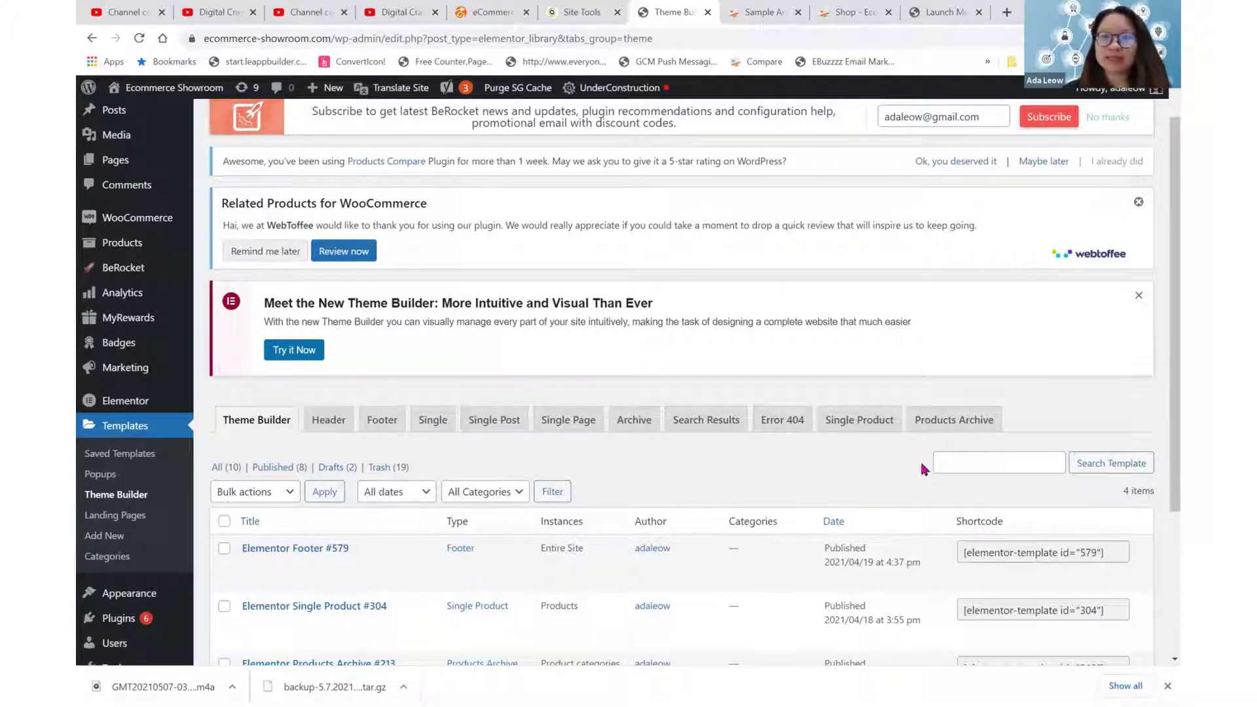
- Filter Theme Builder to Products Archive templates, then open the Product categories page
click(953, 422)
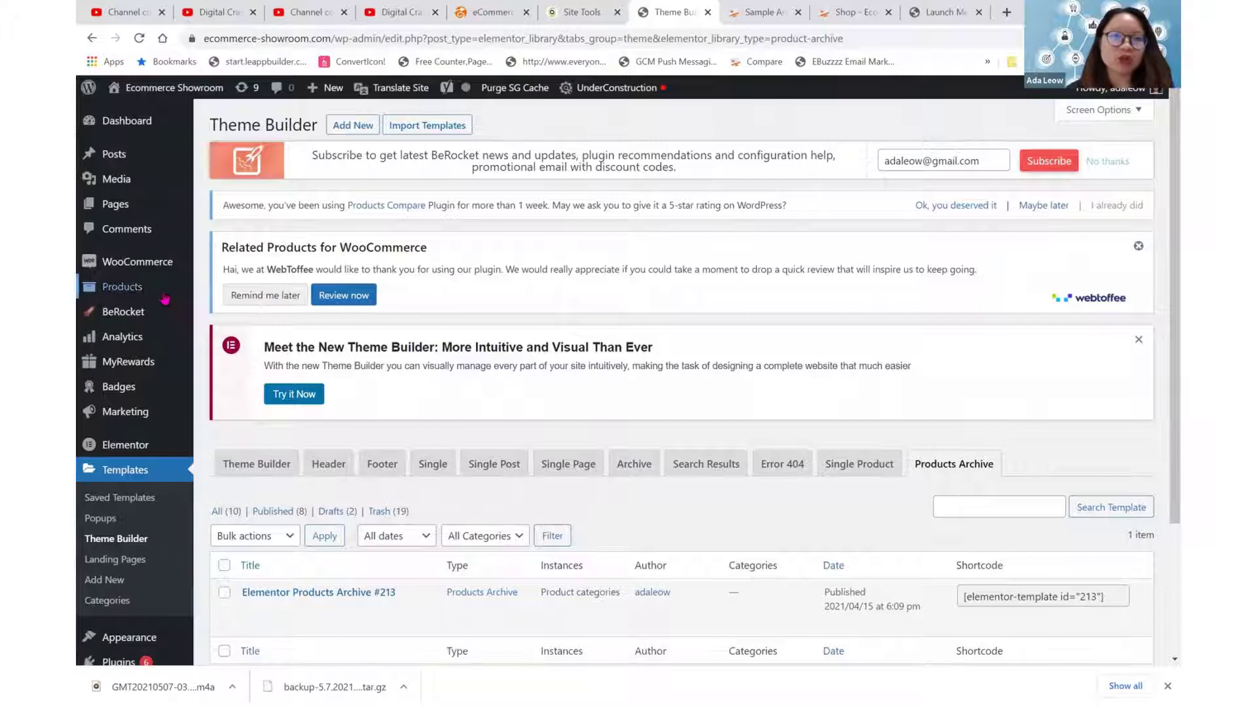
mouse_move(163, 298)
click(233, 334)
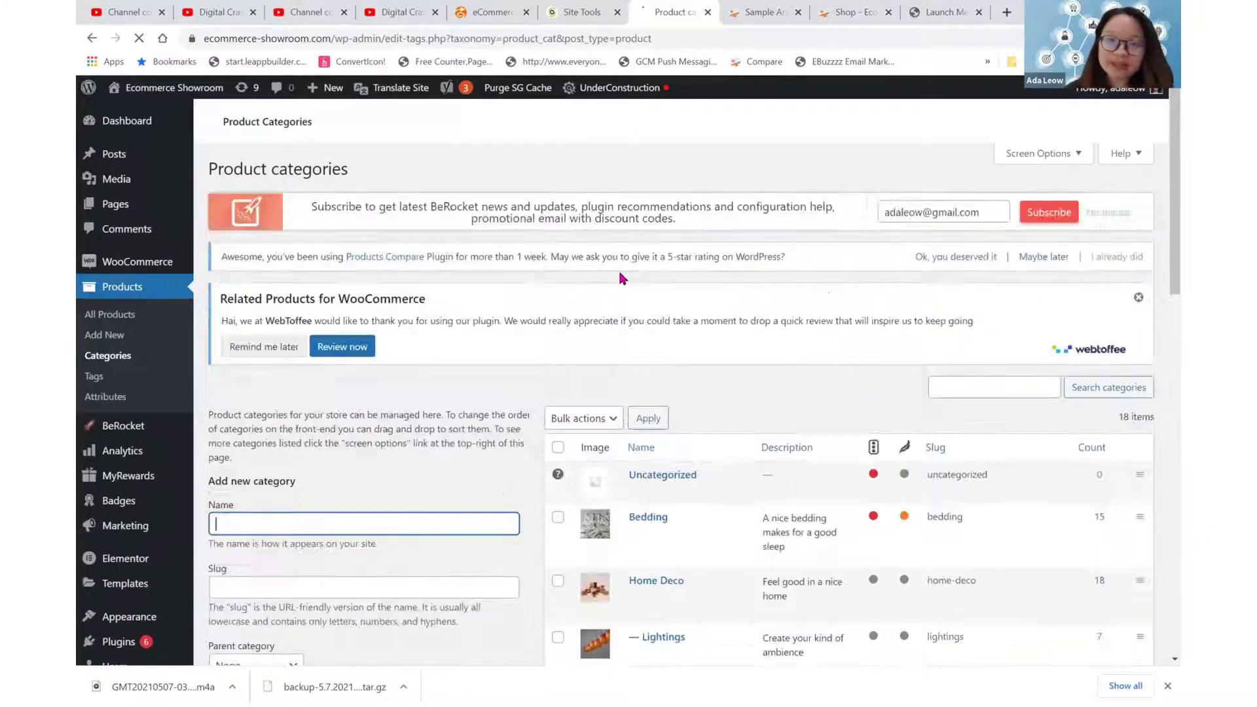
- Scroll down to the Sample category and view it on the storefront
scroll(618, 279, down, 4)
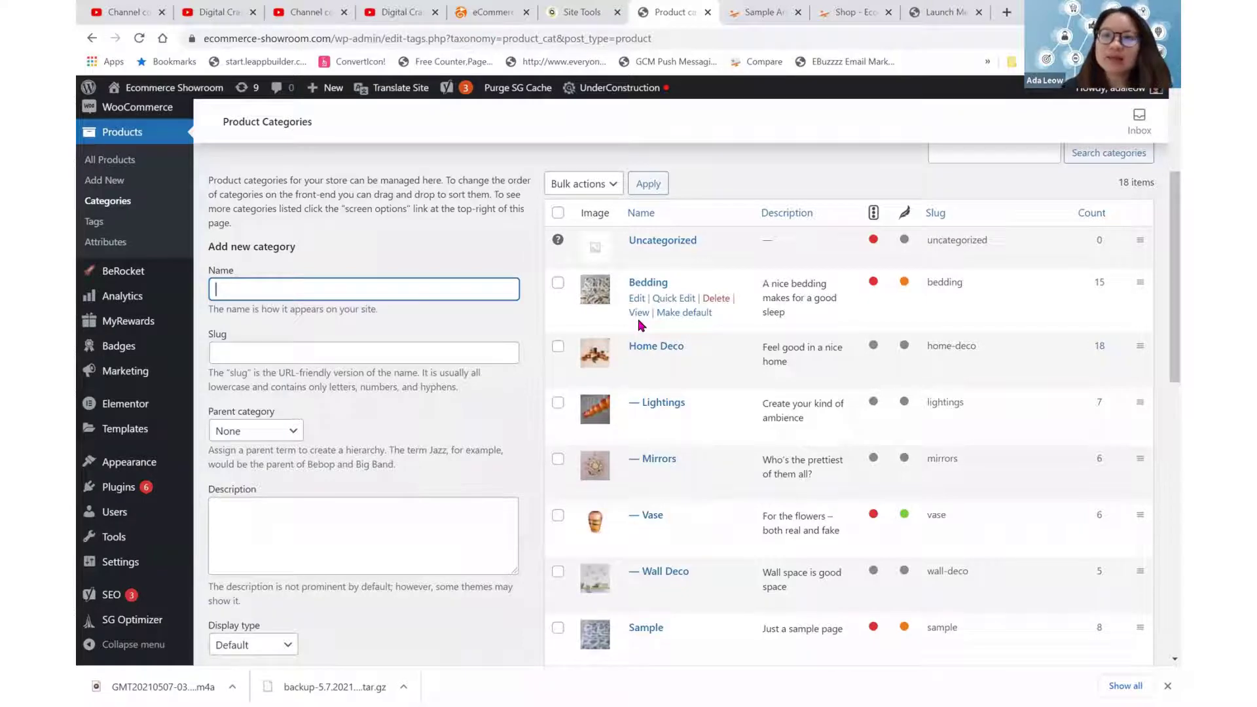
scroll(638, 321, down, 2)
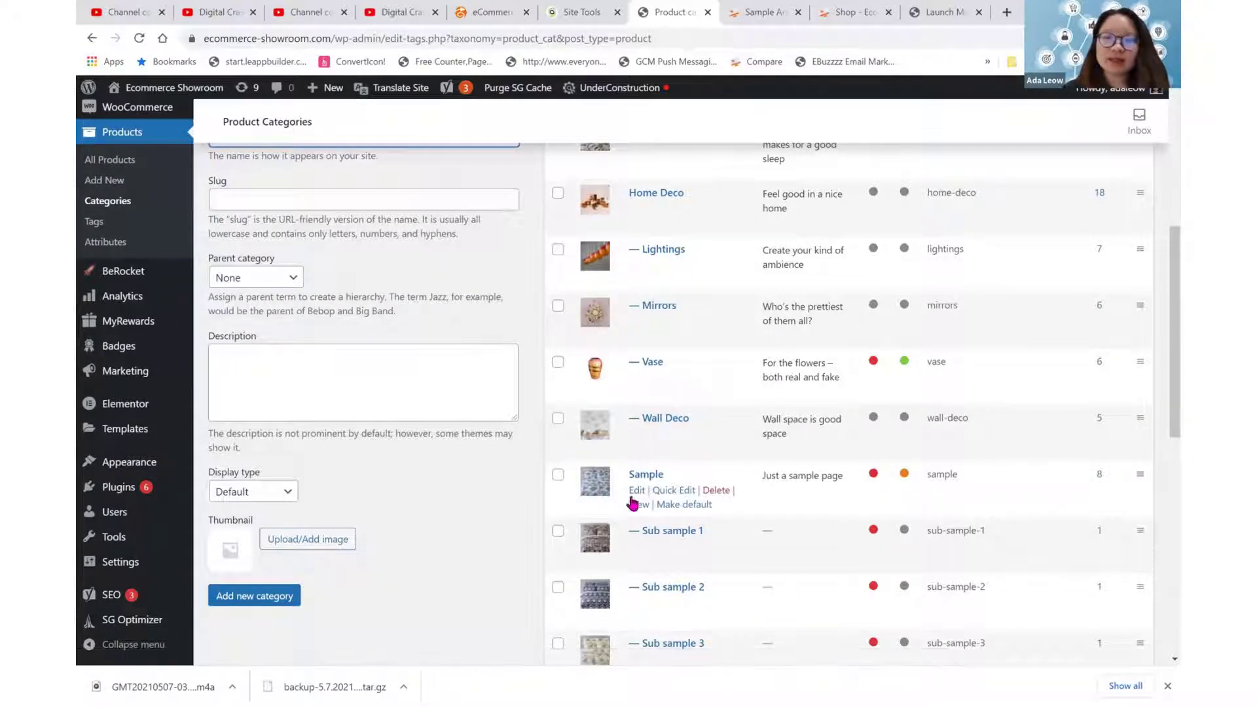
click(636, 505)
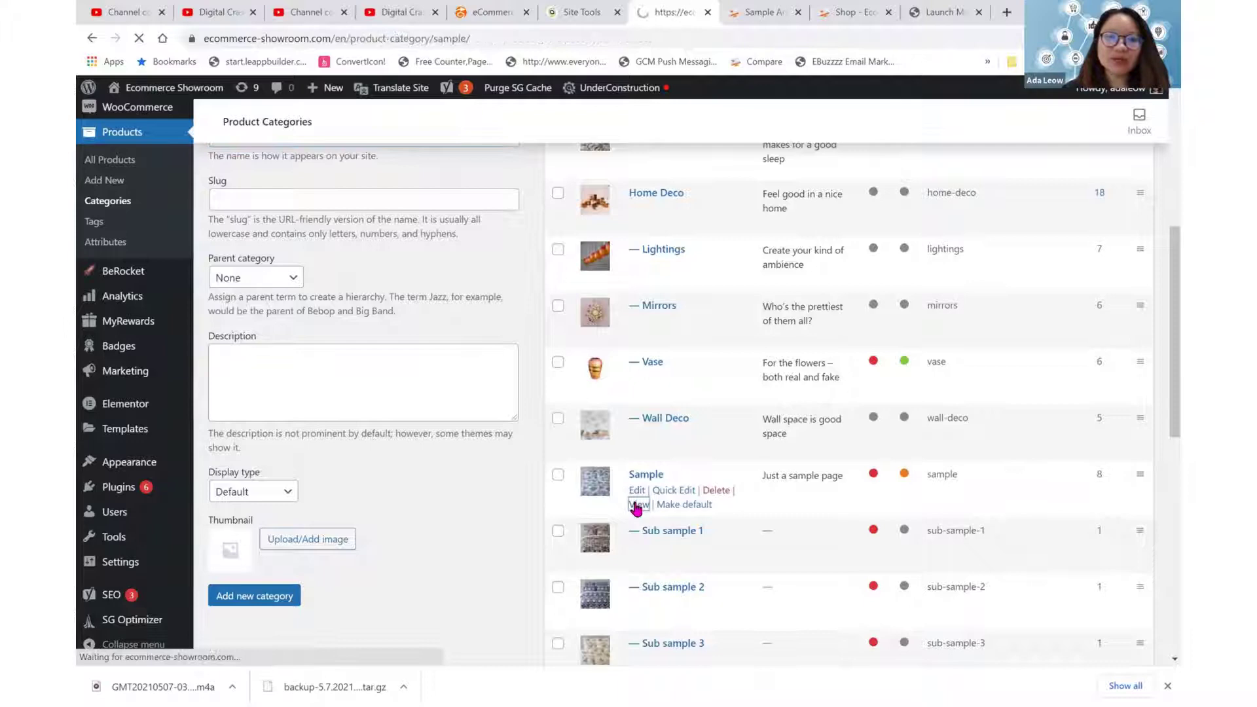
- Highlight the Sample category's title and description, then return to the admin Dashboard
scroll(636, 507, down, 4)
scroll(636, 507, down, 1)
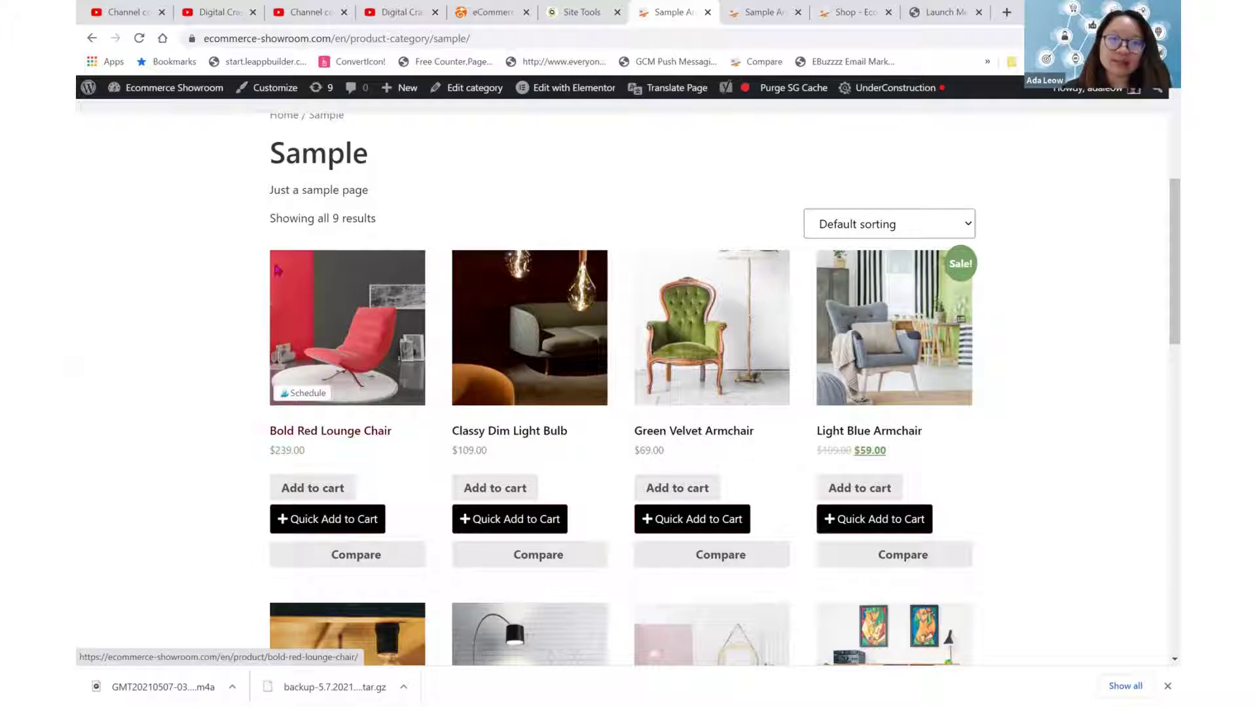
drag(398, 157, 272, 144)
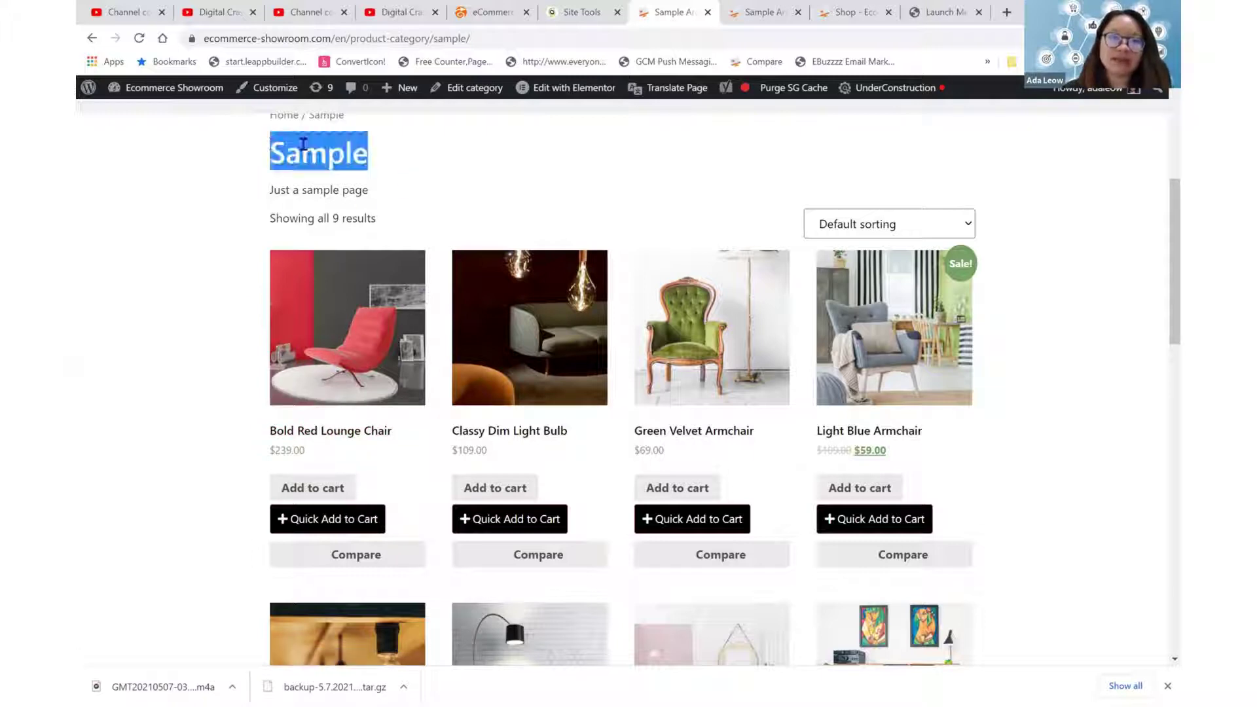
click(355, 155)
drag(379, 191, 261, 196)
click(265, 202)
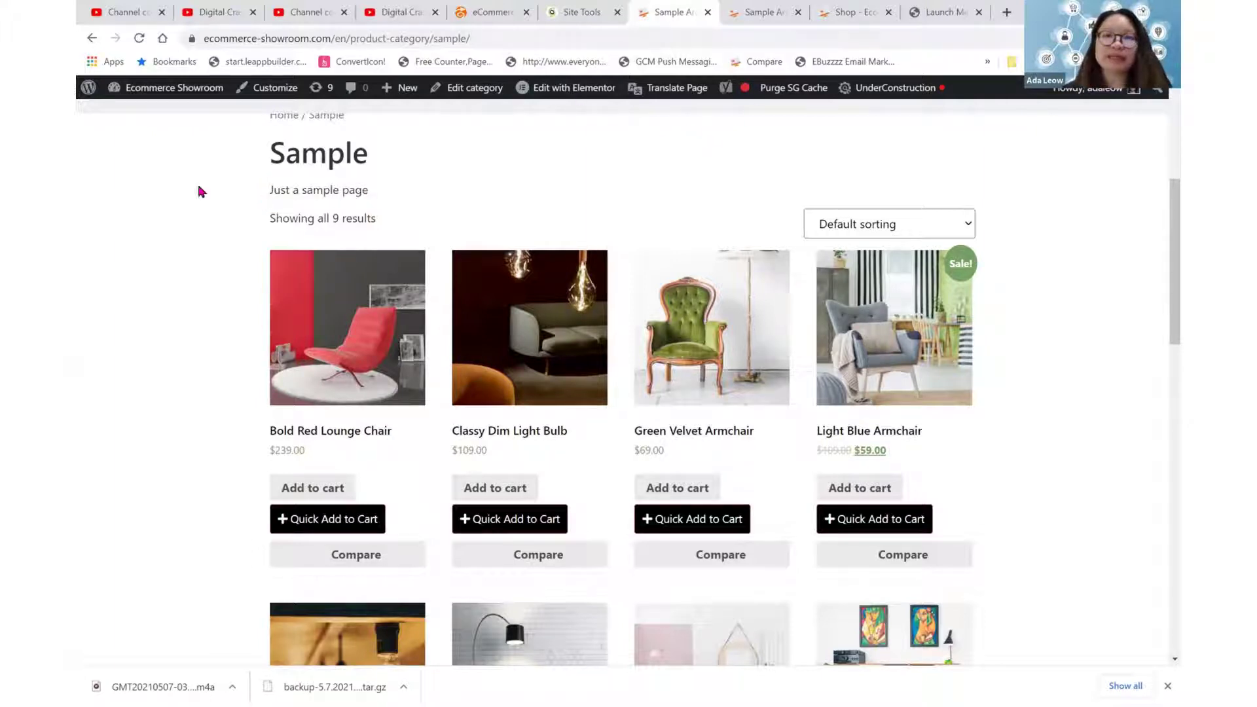
mouse_move(155, 95)
click(144, 115)
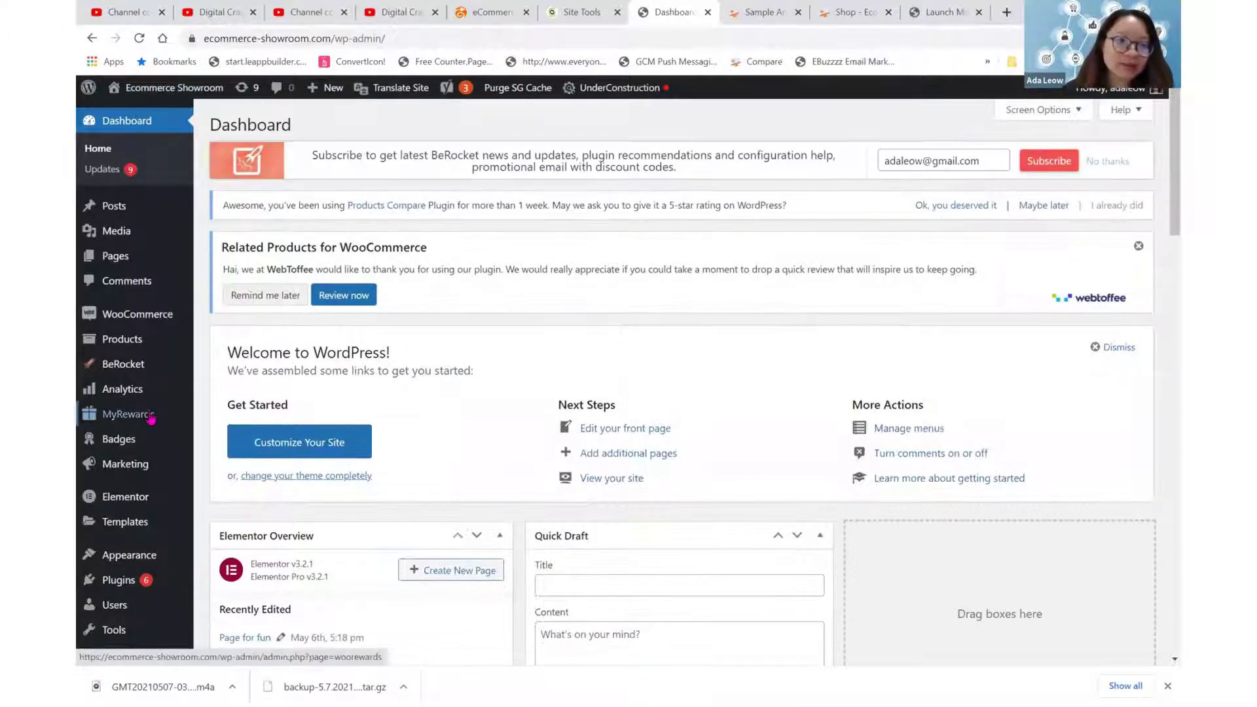
- Open the Customizer's WooCommerce Product Catalog settings
scroll(155, 412, down, 4)
mouse_move(147, 471)
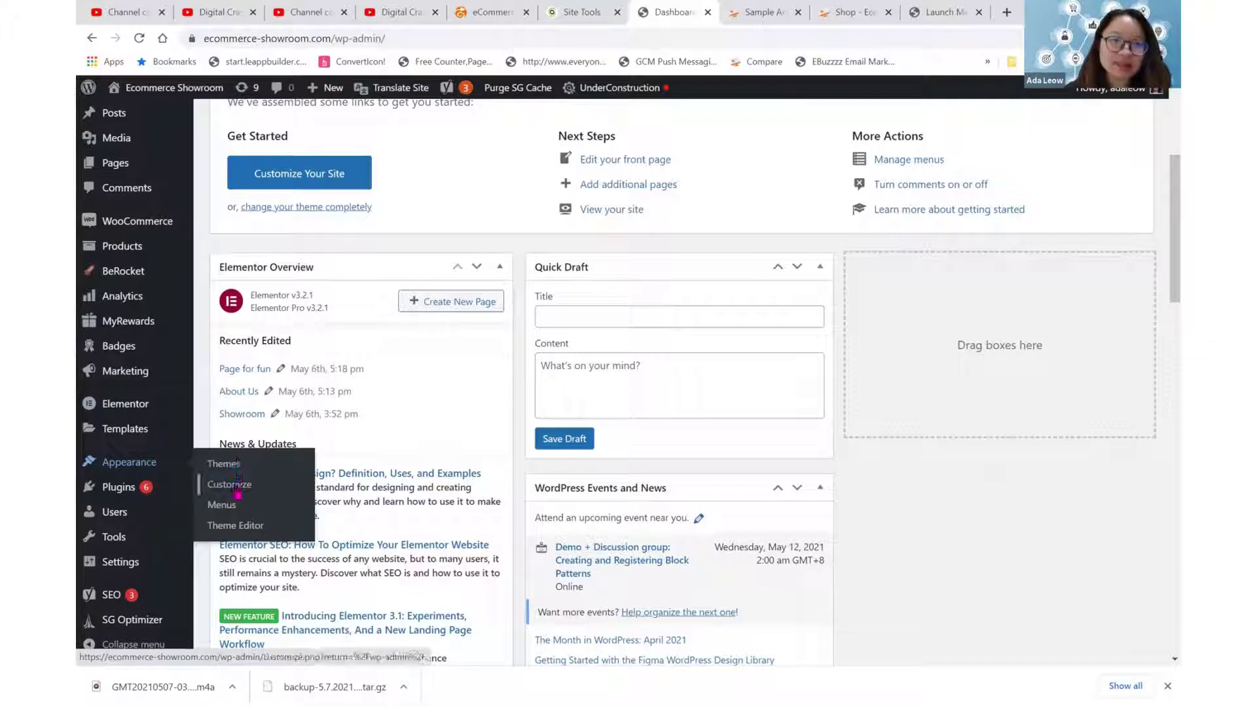
click(234, 488)
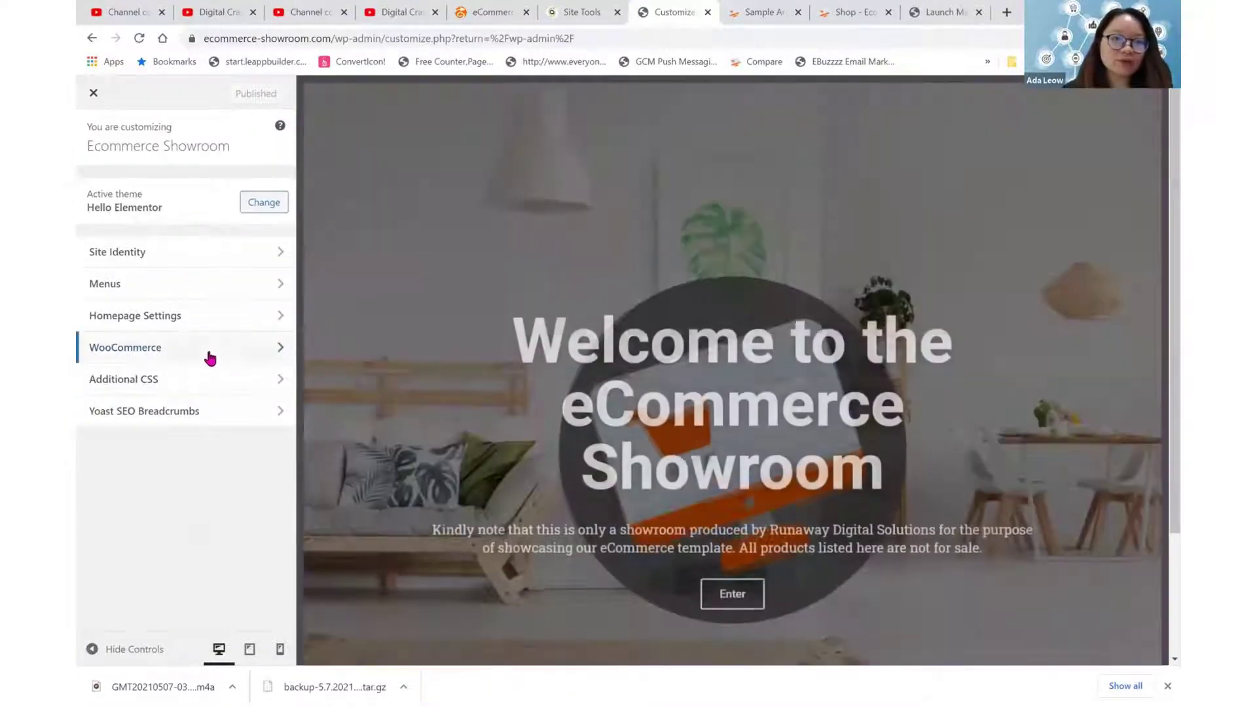
click(209, 354)
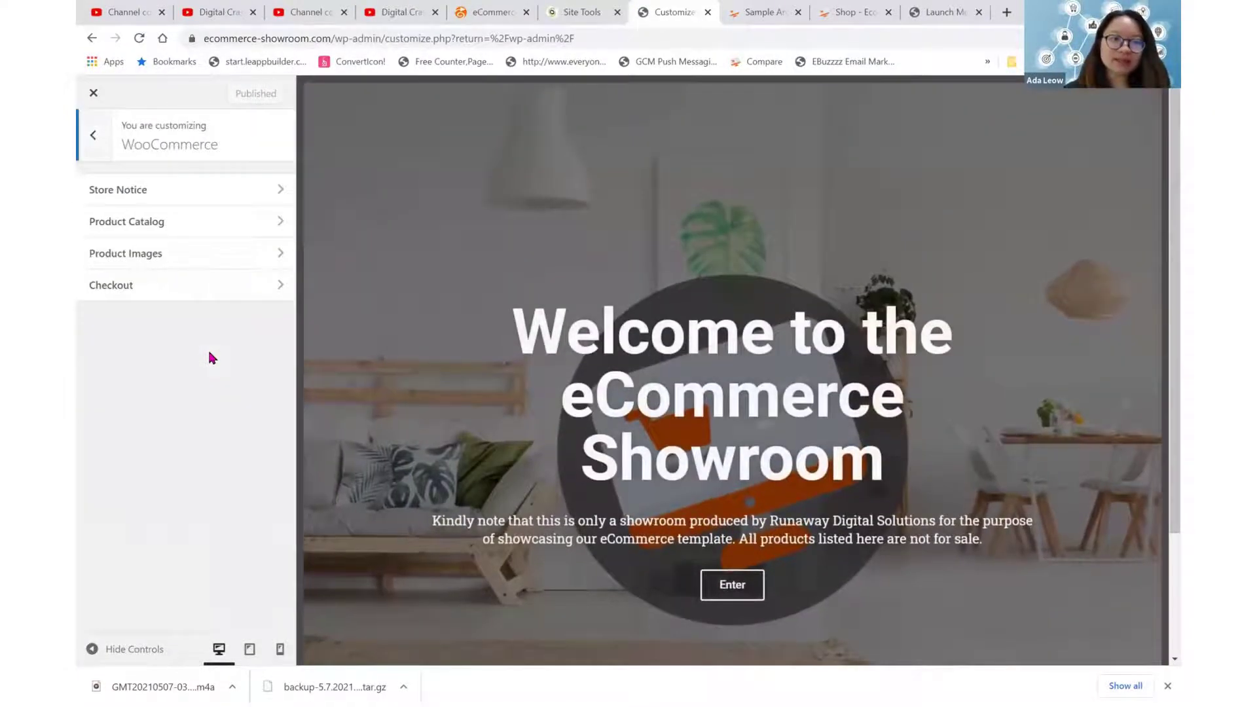
click(198, 217)
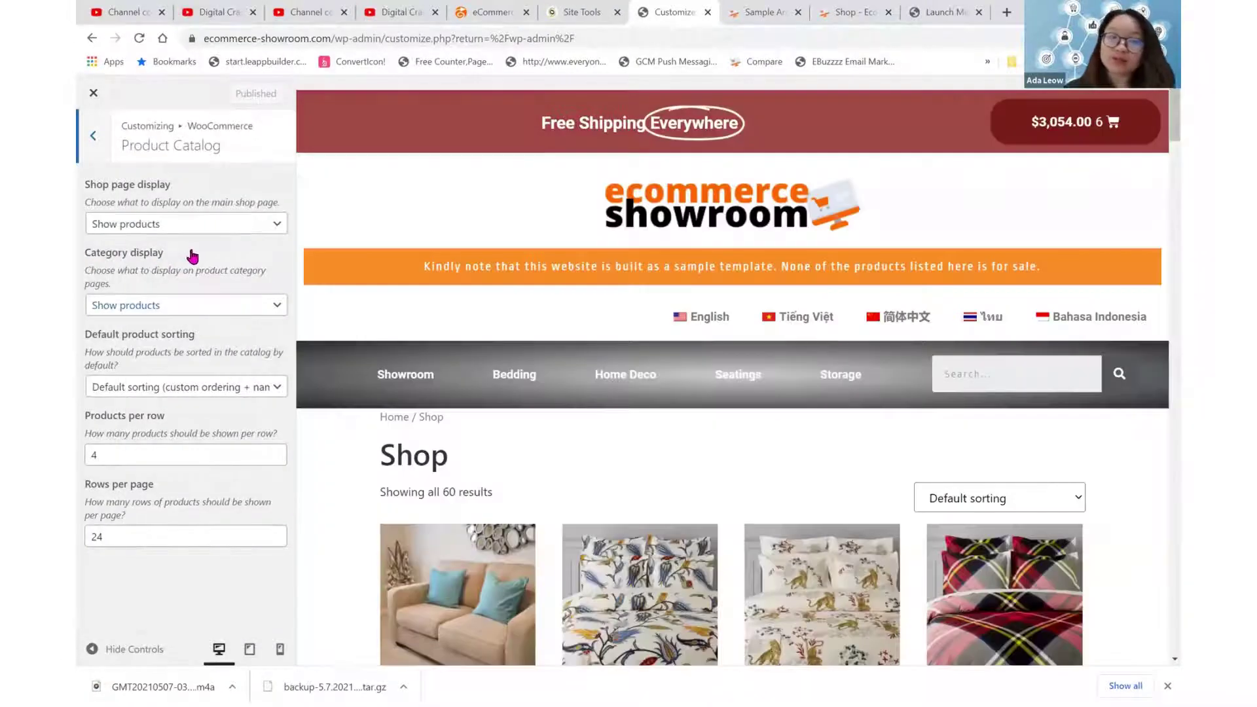
- Keep Category display set to Show products
click(196, 307)
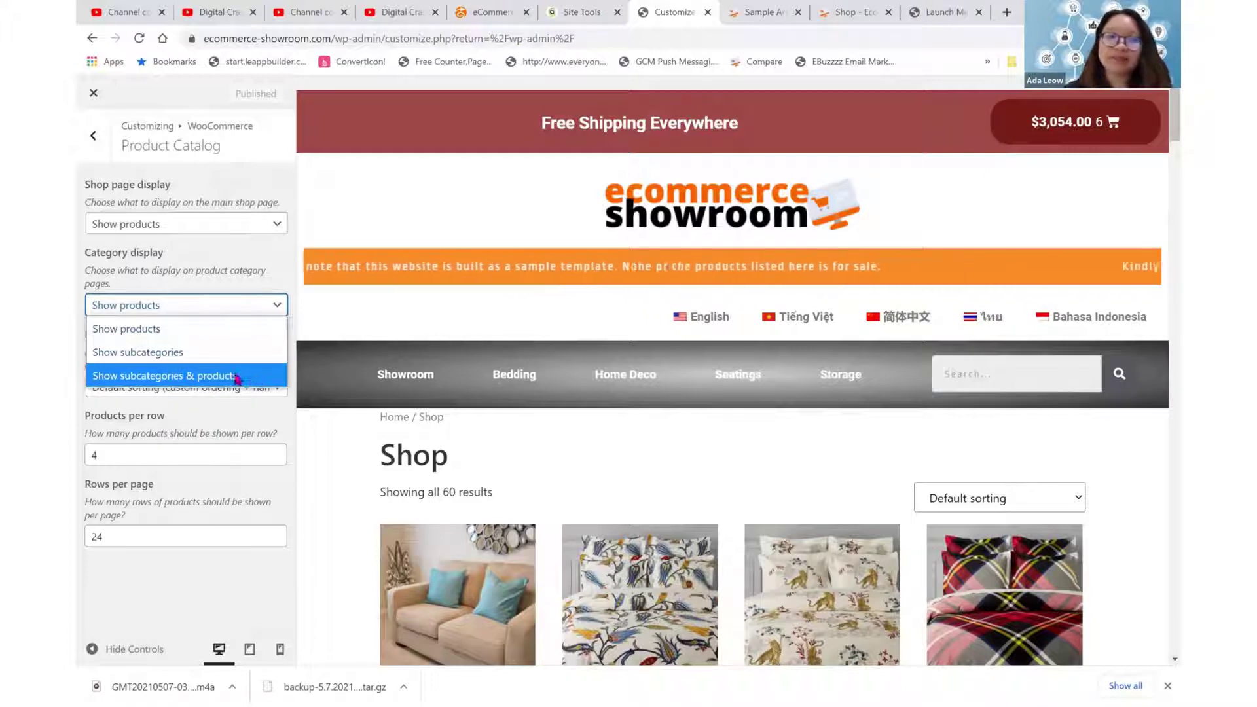
click(174, 329)
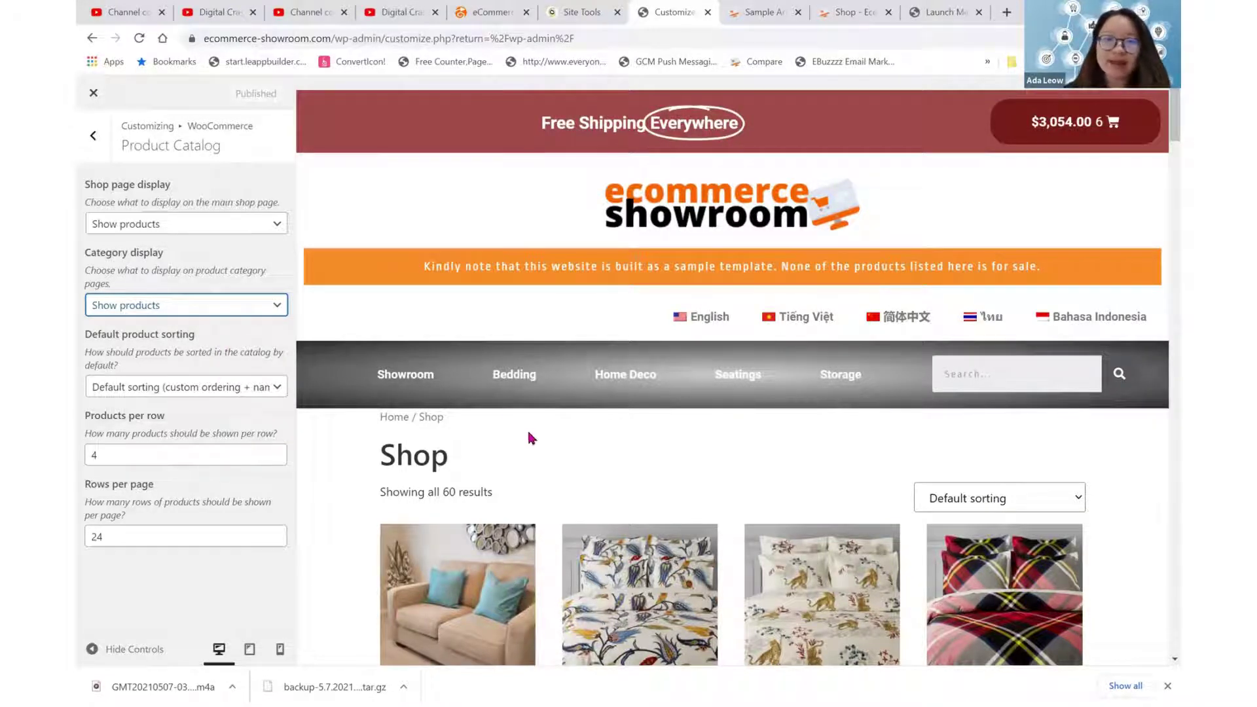
scroll(527, 432, down, 3)
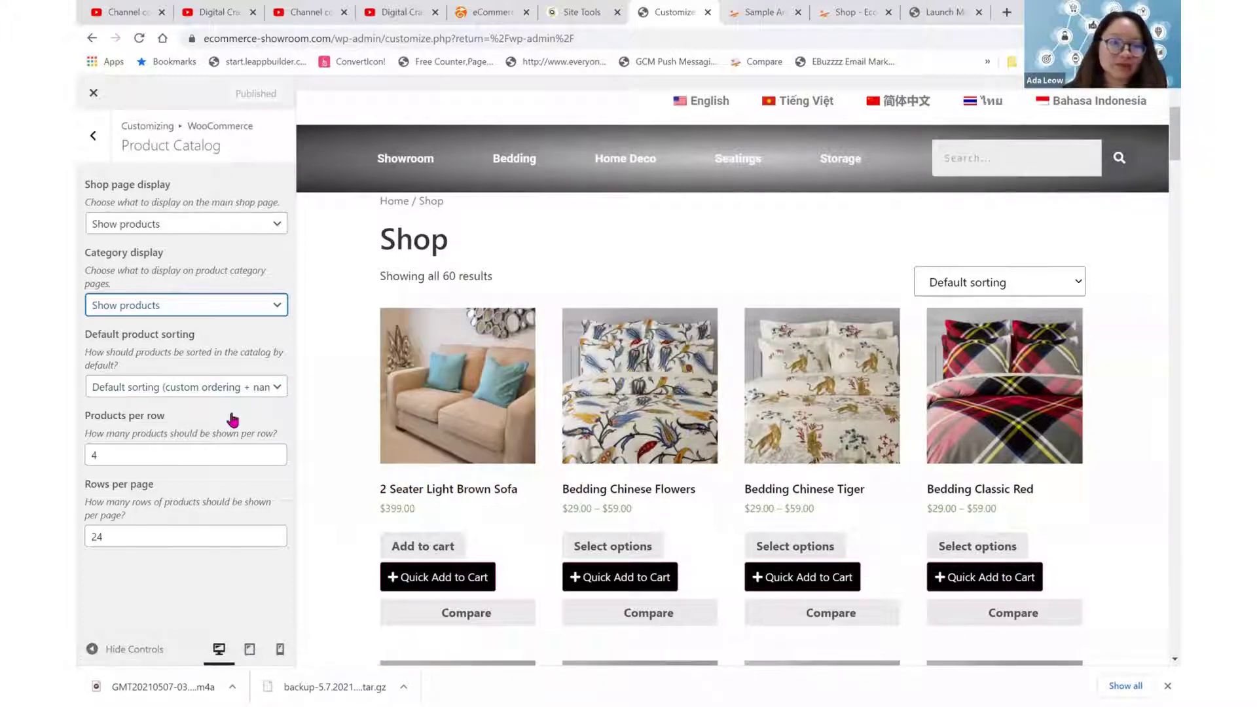
- Raise Products per row to 6
click(185, 453)
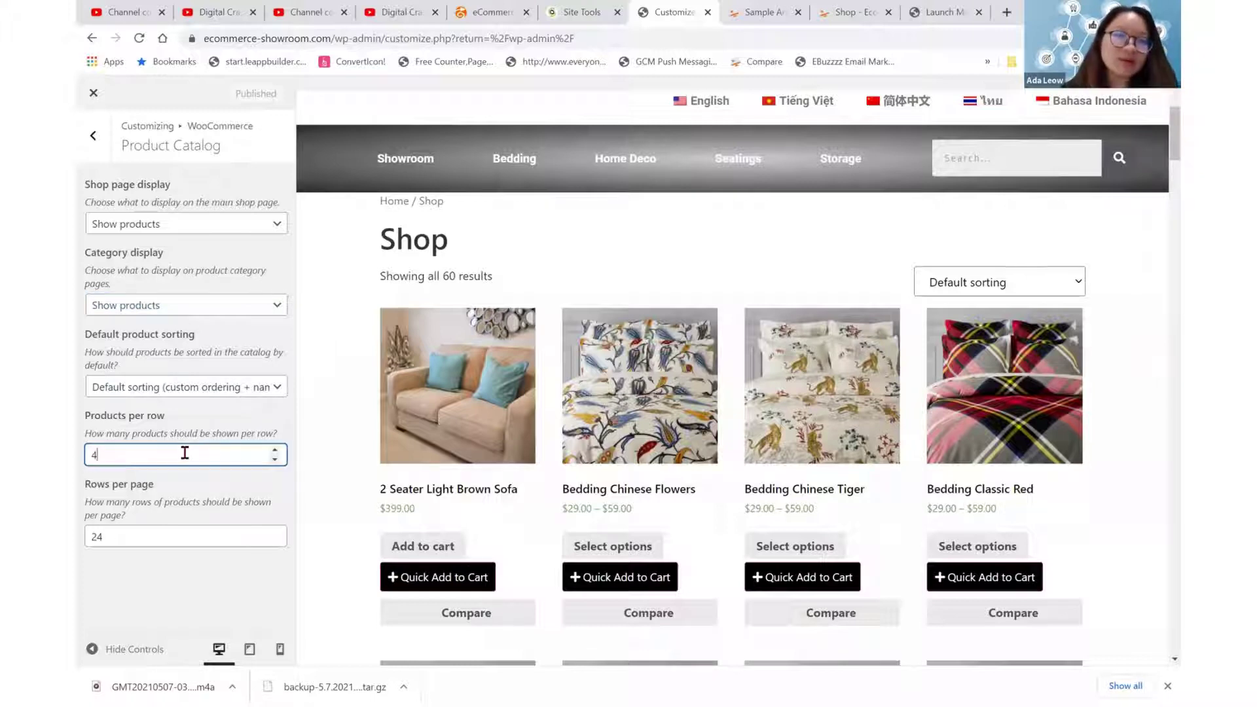
click(273, 450)
click(273, 450)
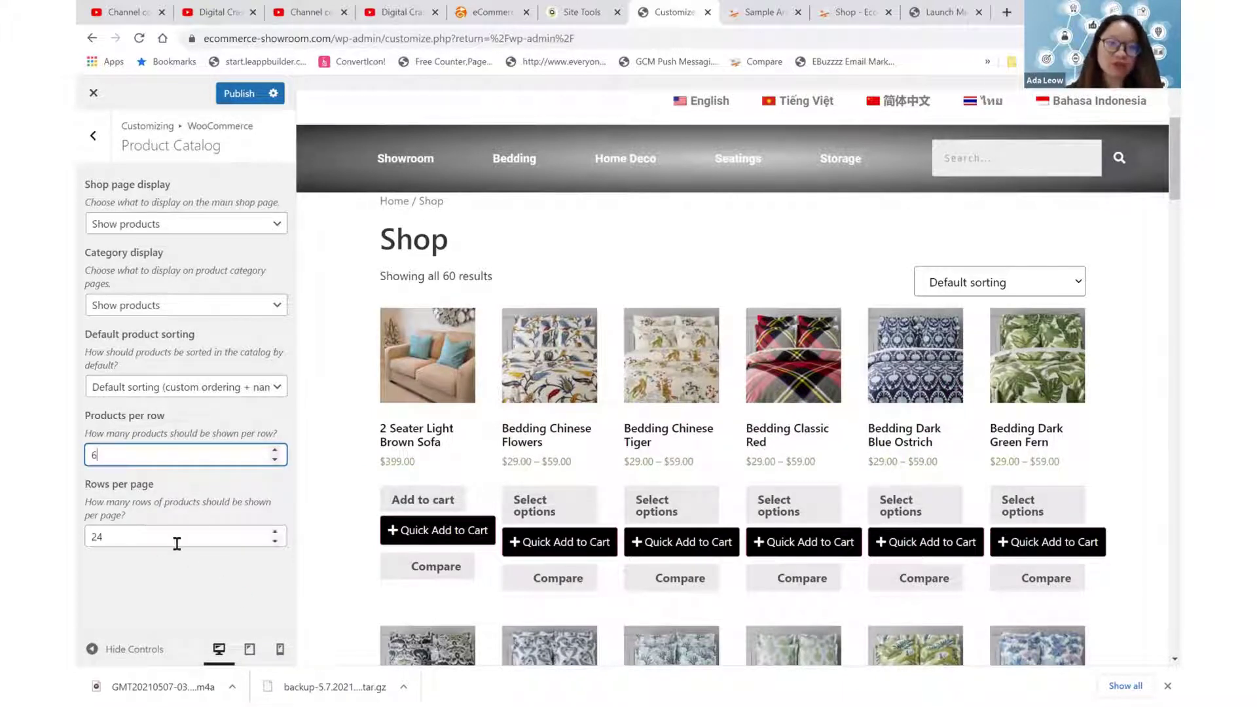
- Set Rows per page to 1 and publish the catalog settings
drag(177, 543, 80, 536)
text(1)
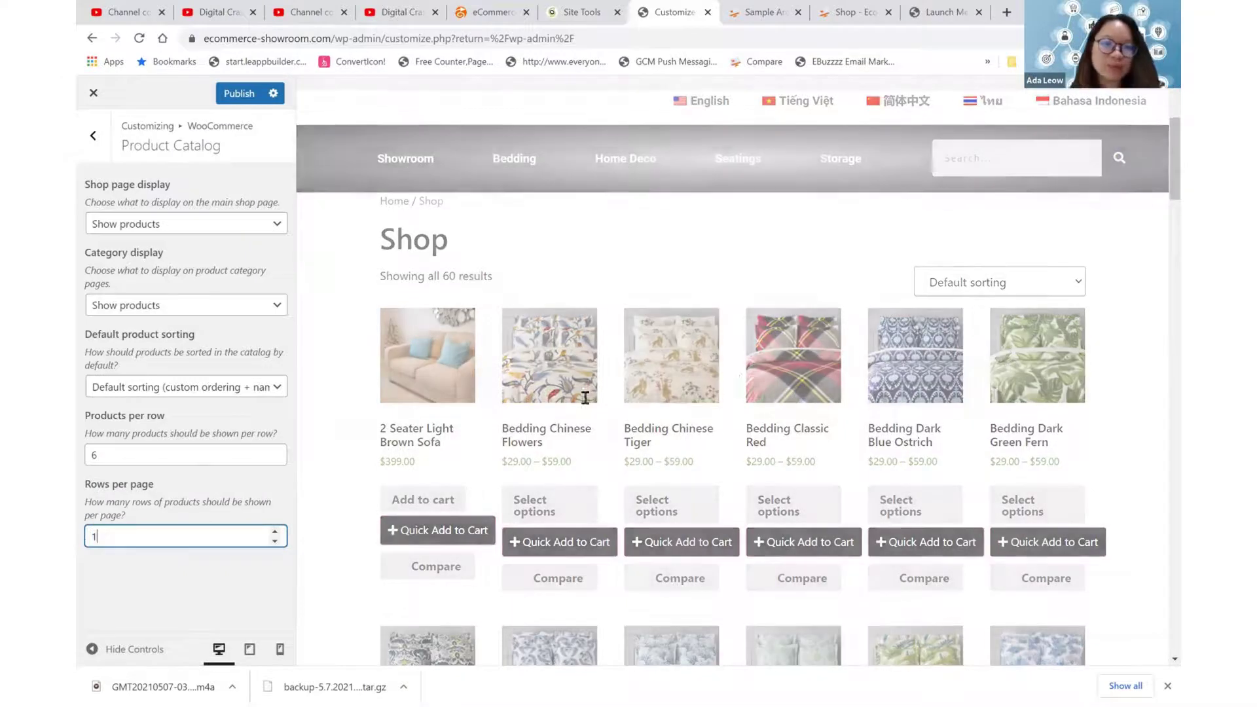
scroll(739, 380, down, 2)
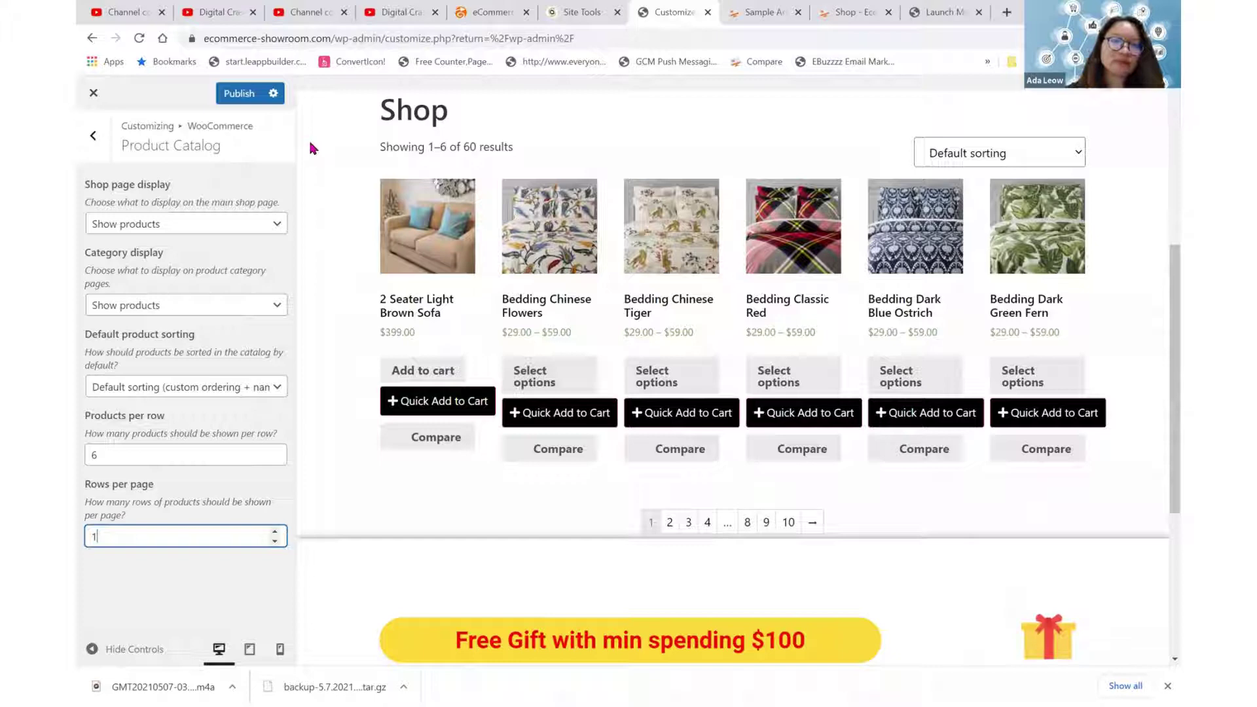
click(248, 100)
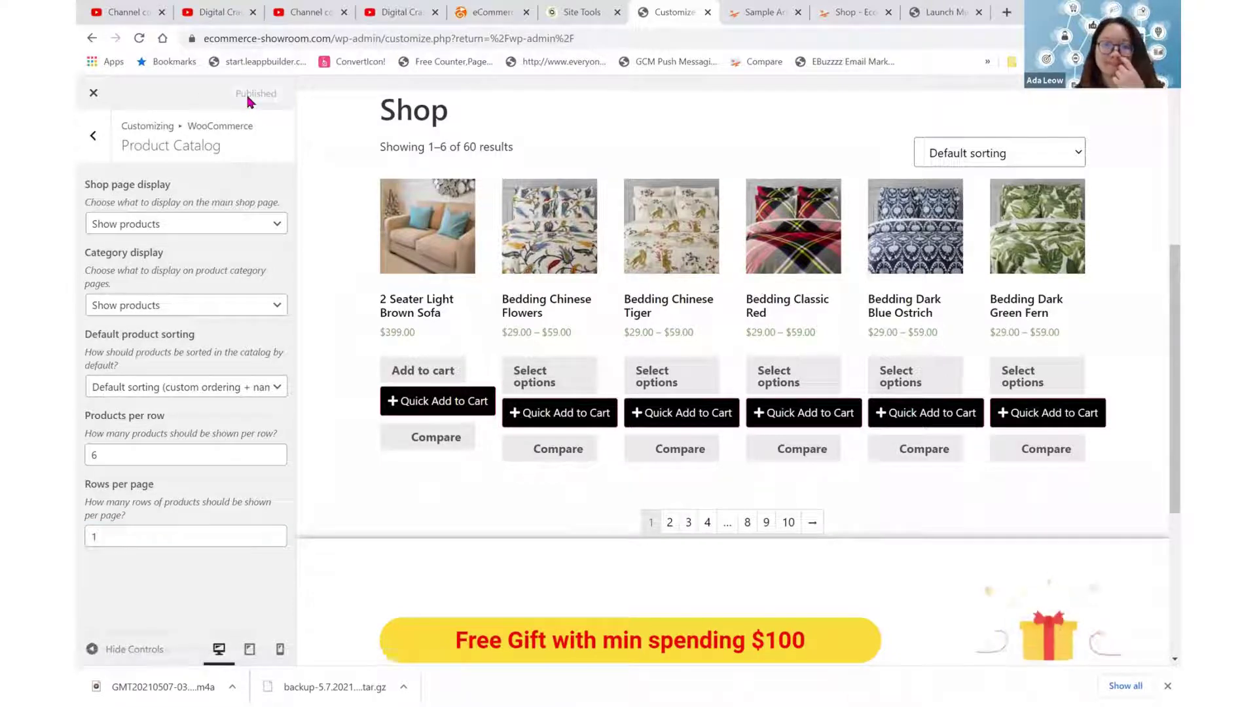
- Leave the Customizer and show the Products Archive templates in Elementor Theme Builder
click(89, 97)
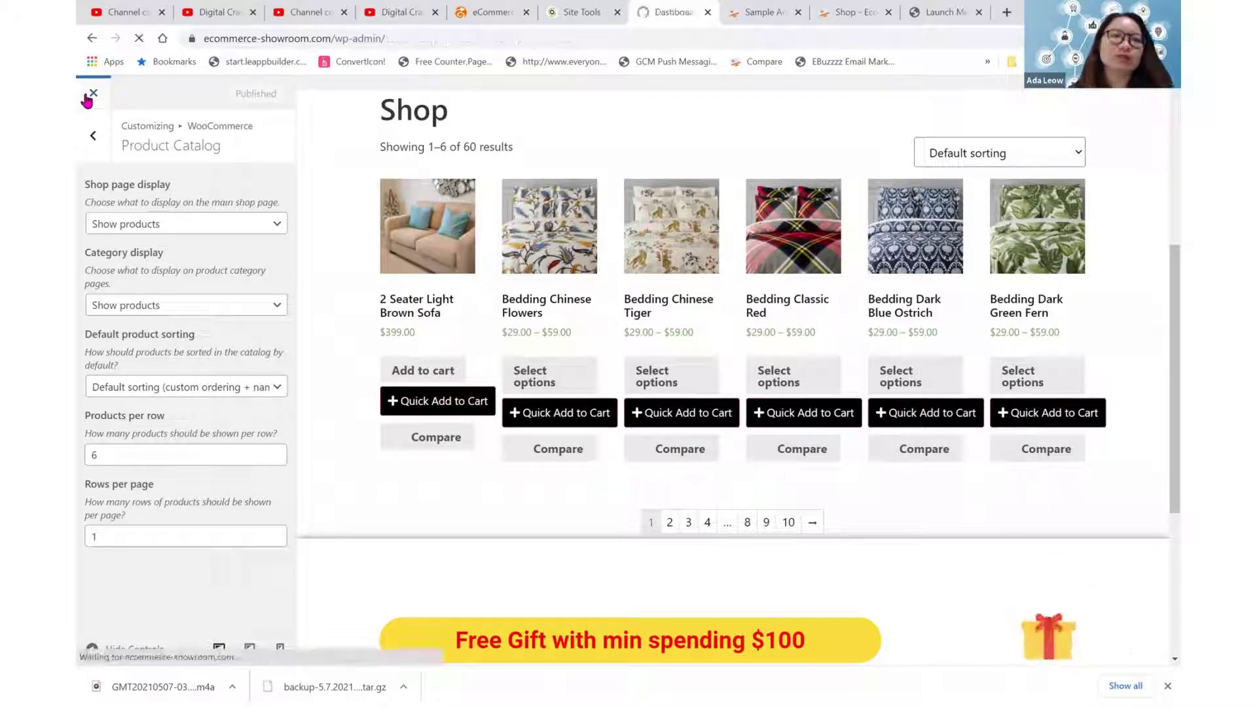
scroll(127, 344, down, 3)
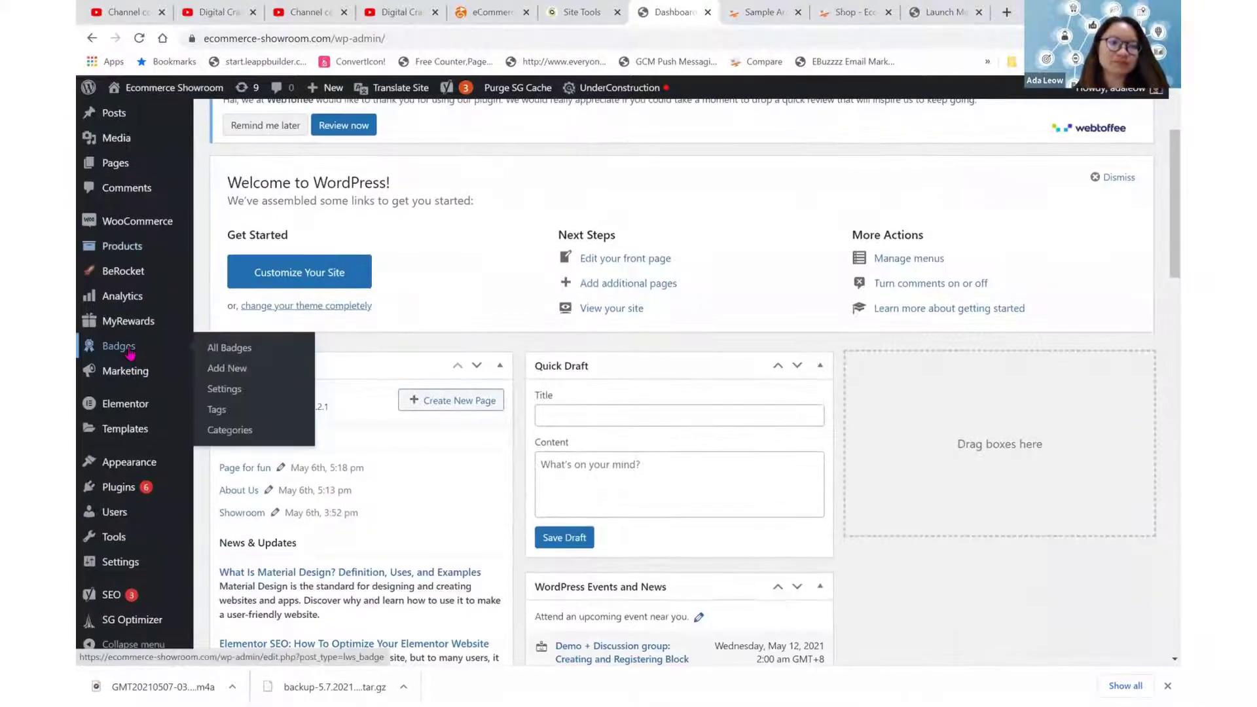
mouse_move(130, 429)
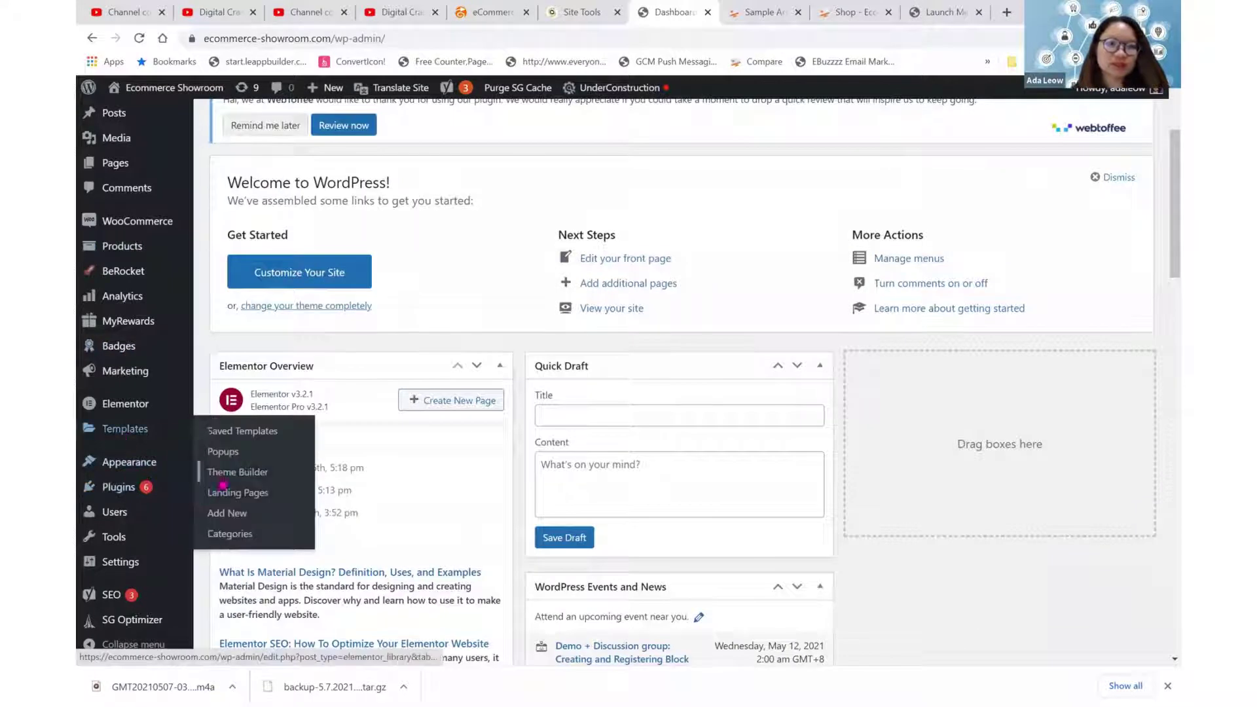
click(222, 482)
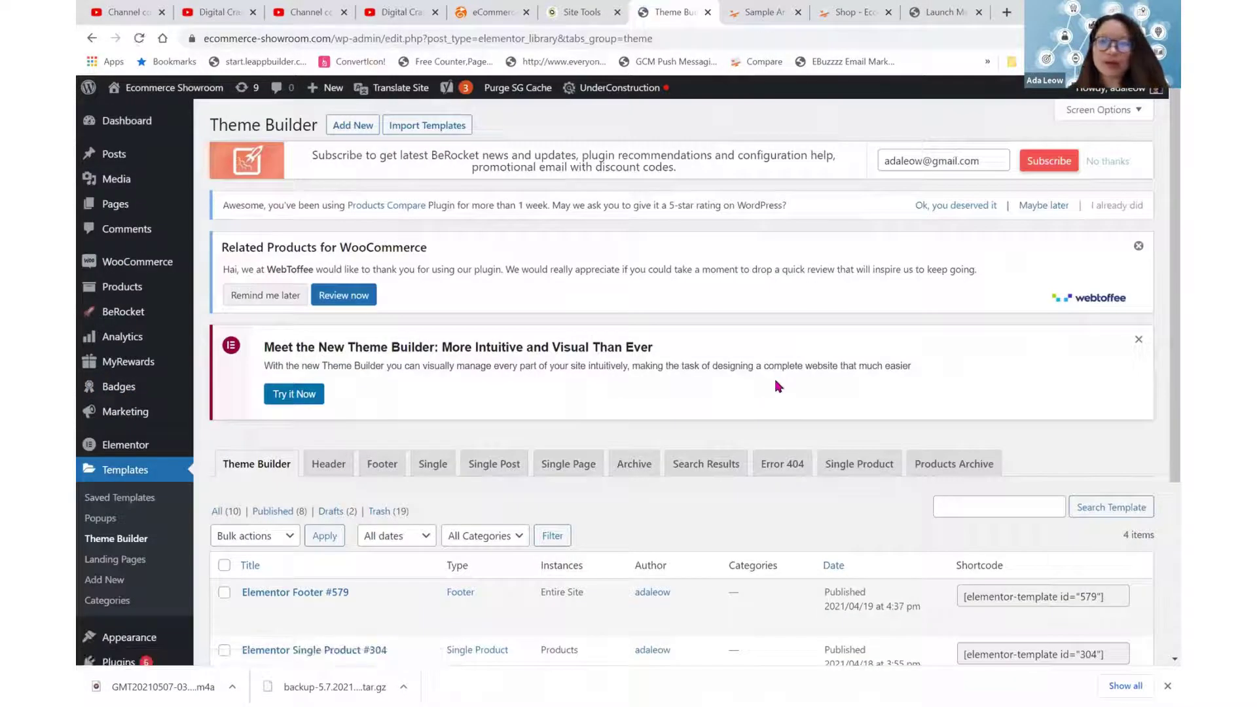
click(943, 466)
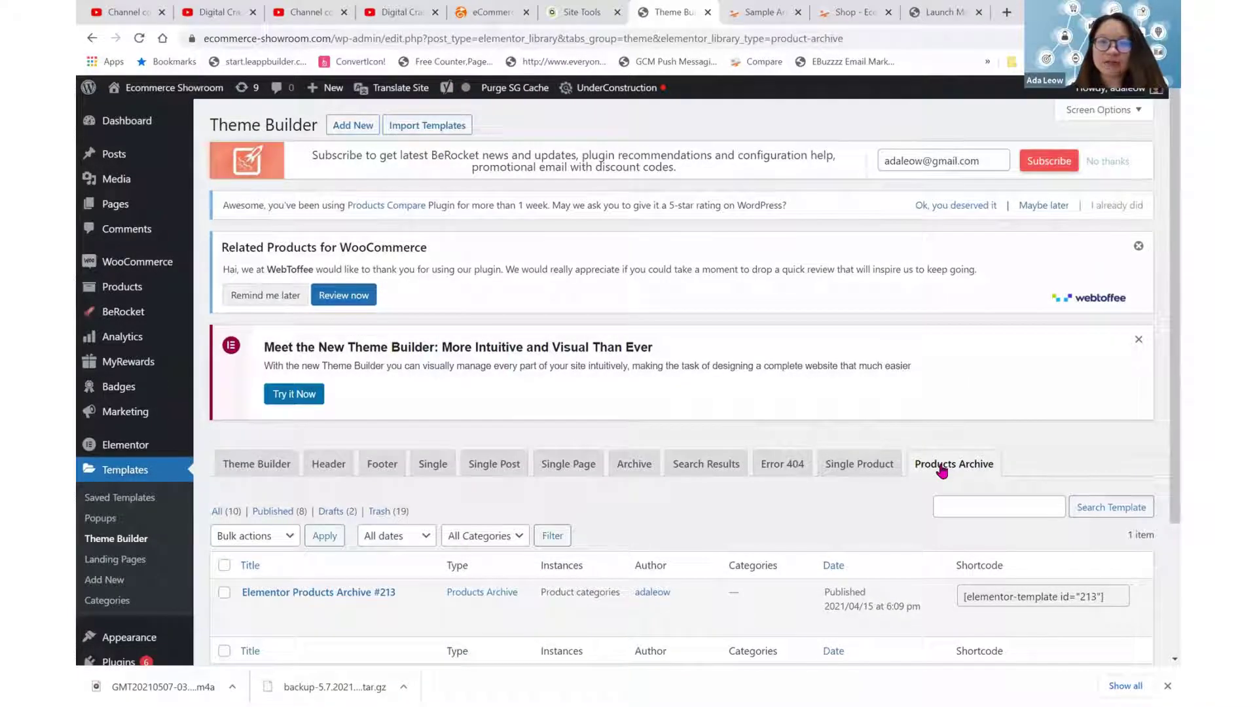
scroll(940, 469, down, 2)
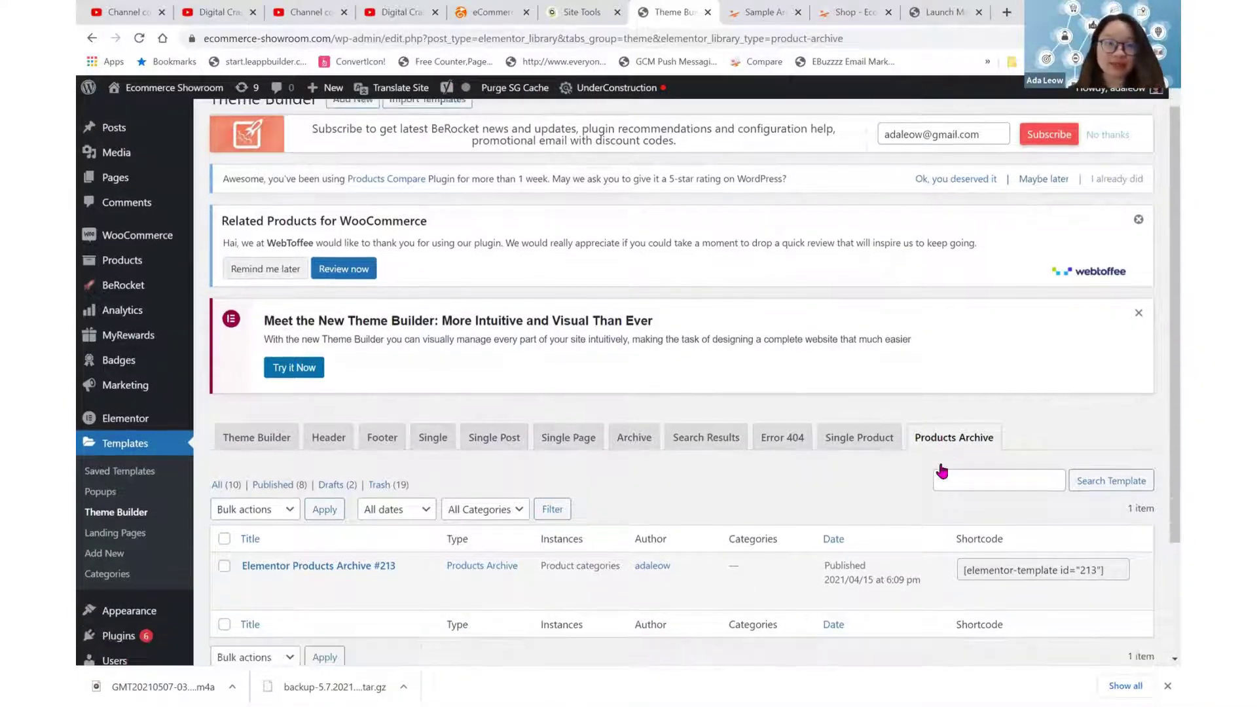
scroll(336, 398, up, 2)
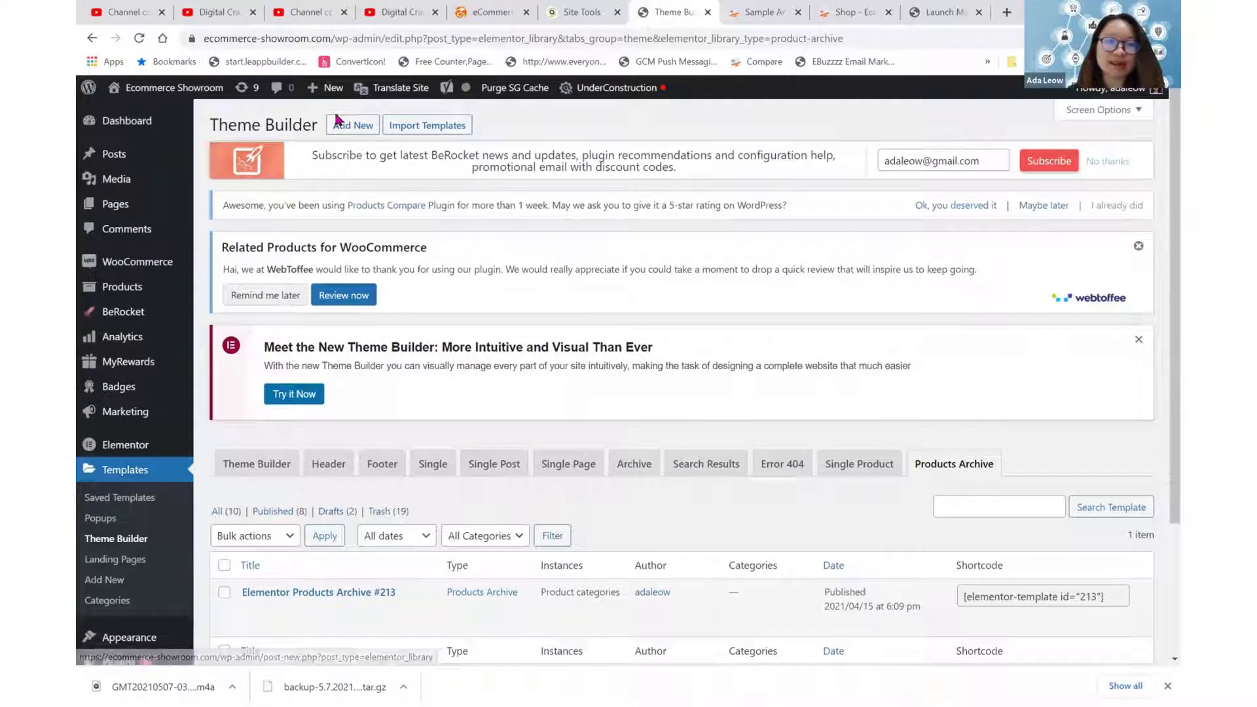
- Create a new Products Archive template named 'Sample'
click(337, 124)
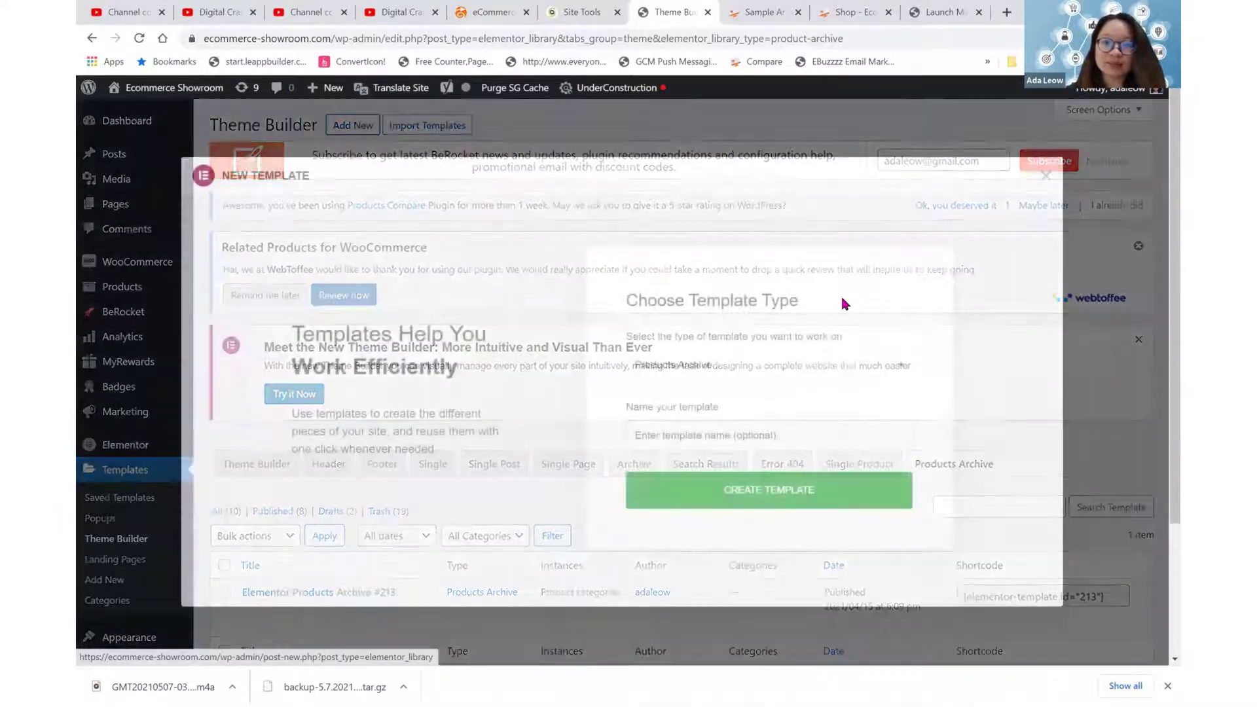
click(819, 426)
text(S)
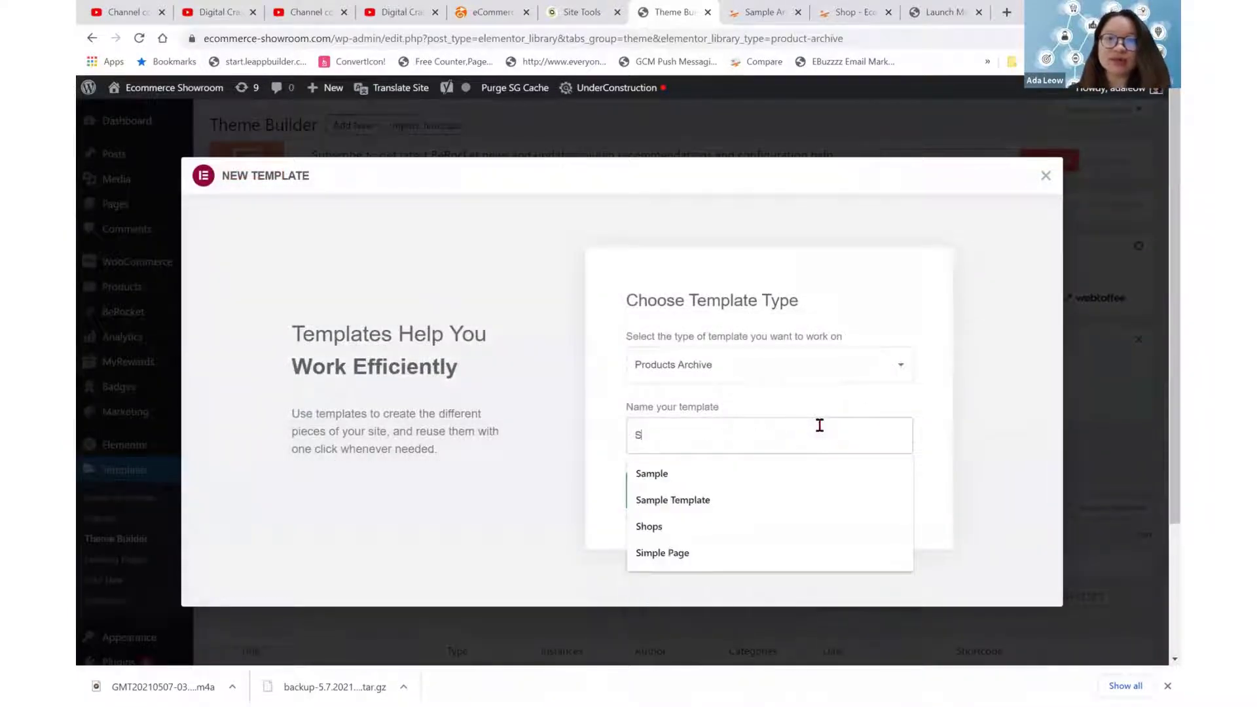
text(ample)
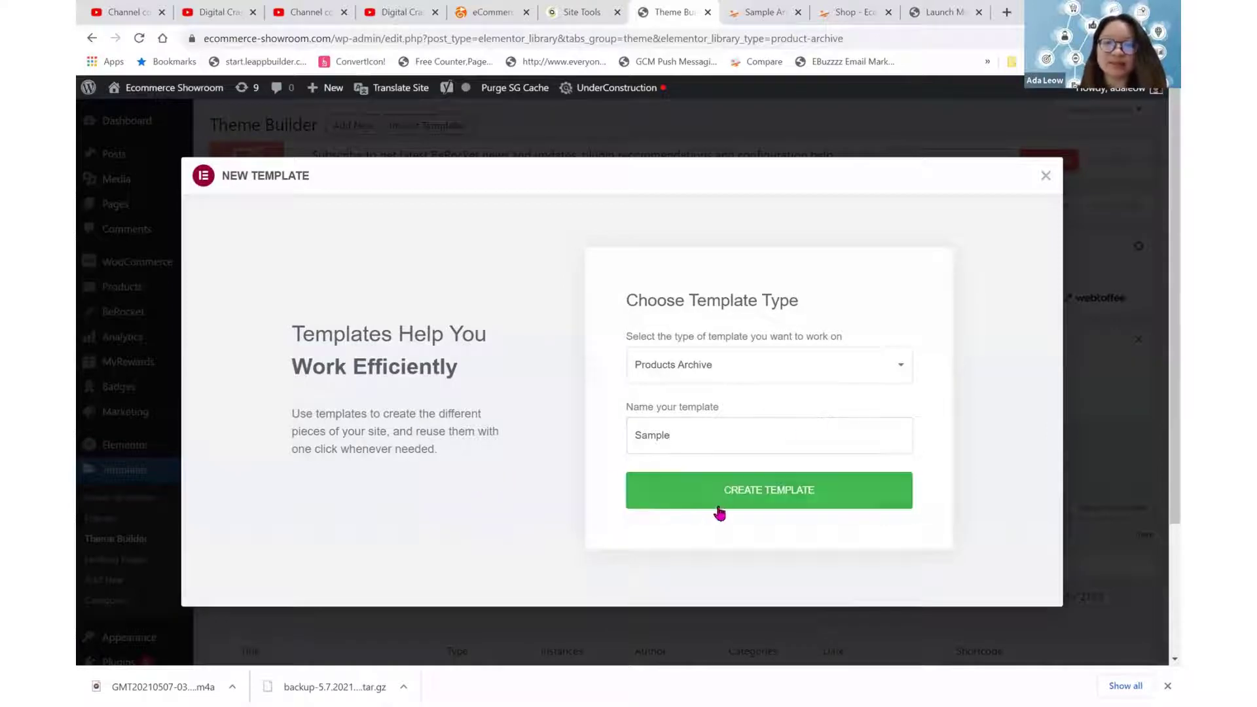
click(720, 503)
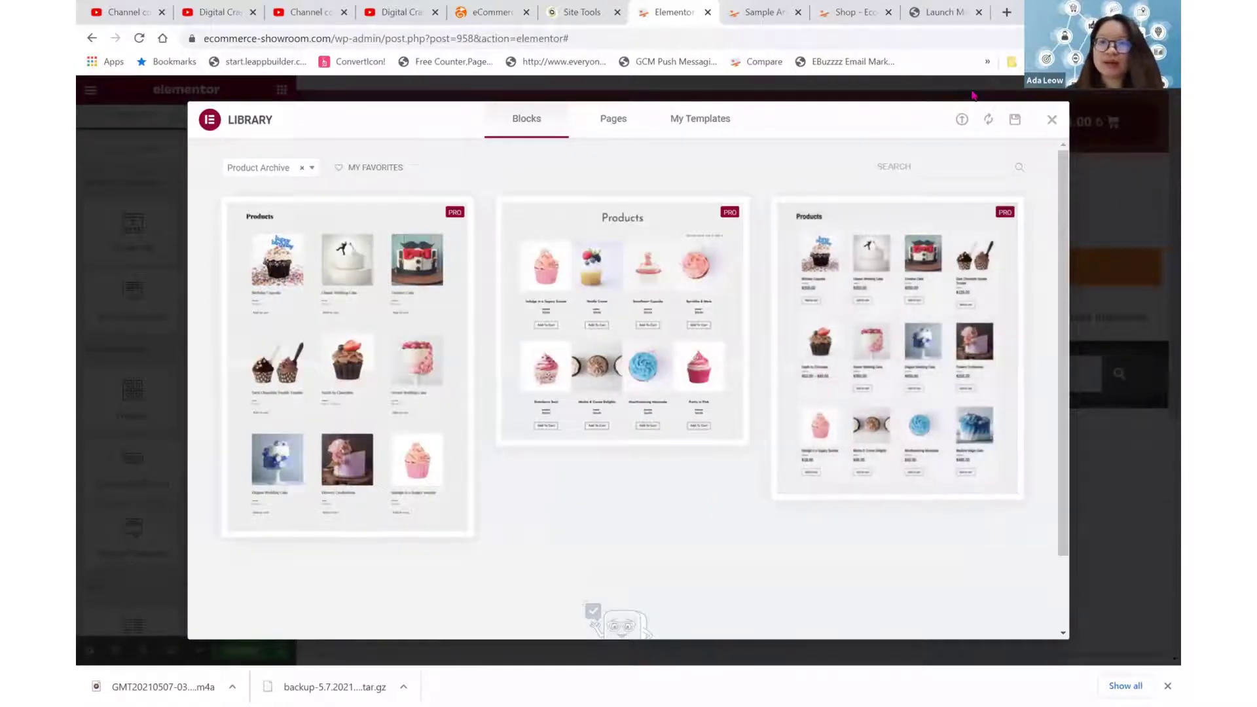
- Close the block library, reload the Sample category page to check its title and description
click(1050, 121)
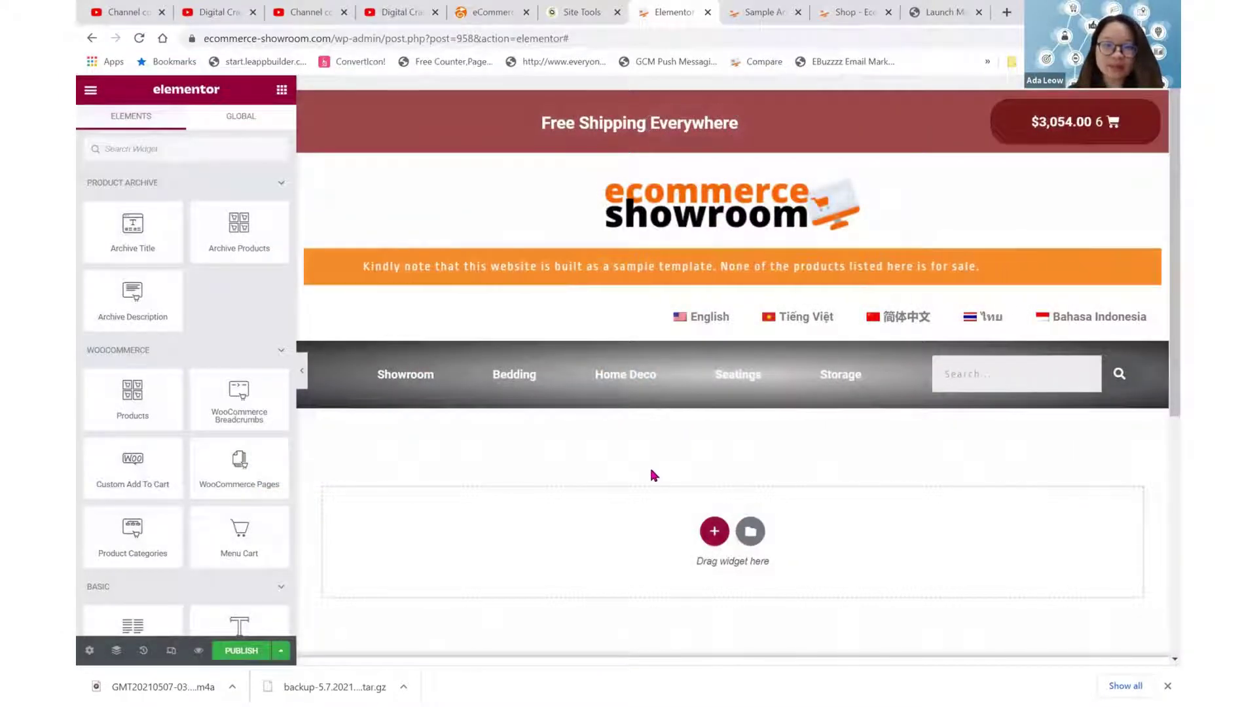
click(747, 8)
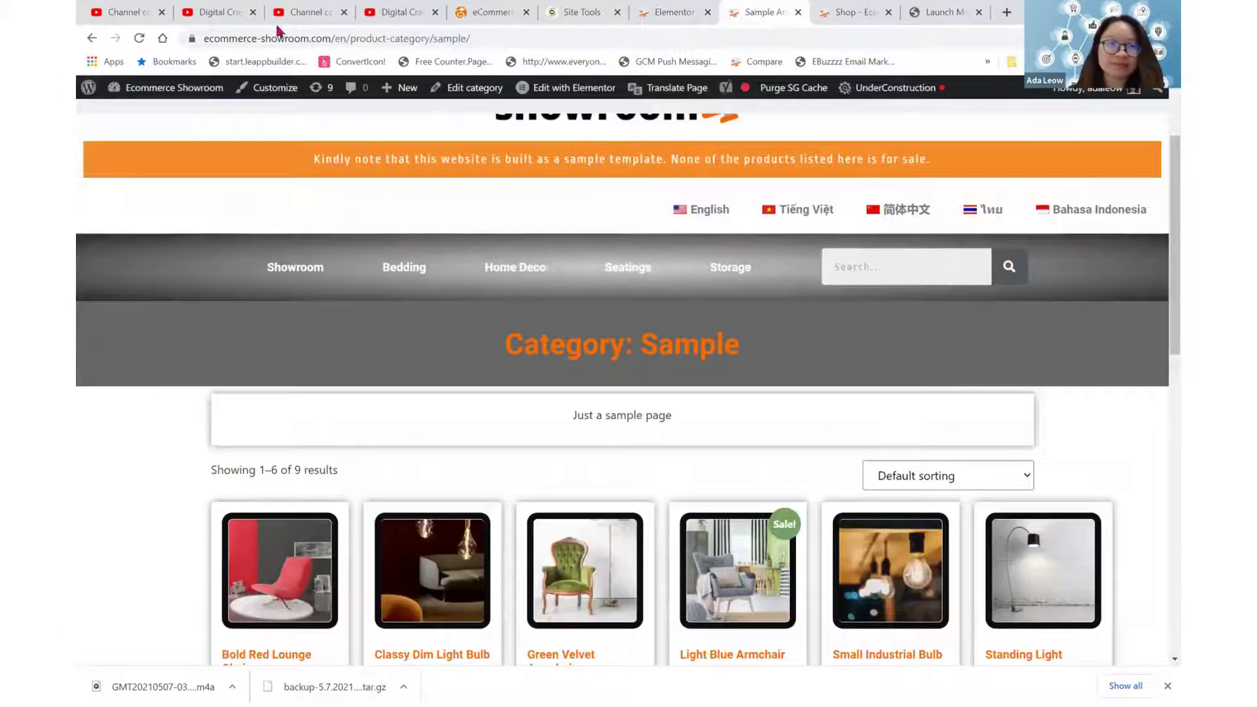
click(140, 39)
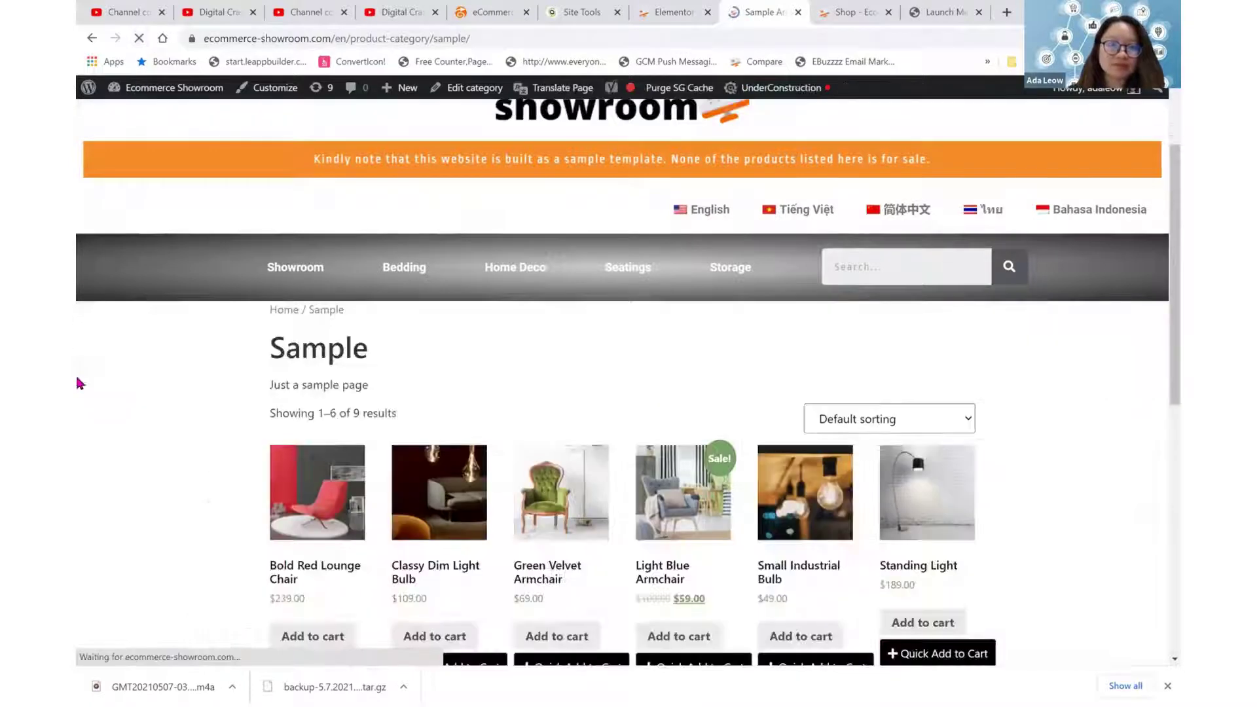
drag(381, 362, 273, 356)
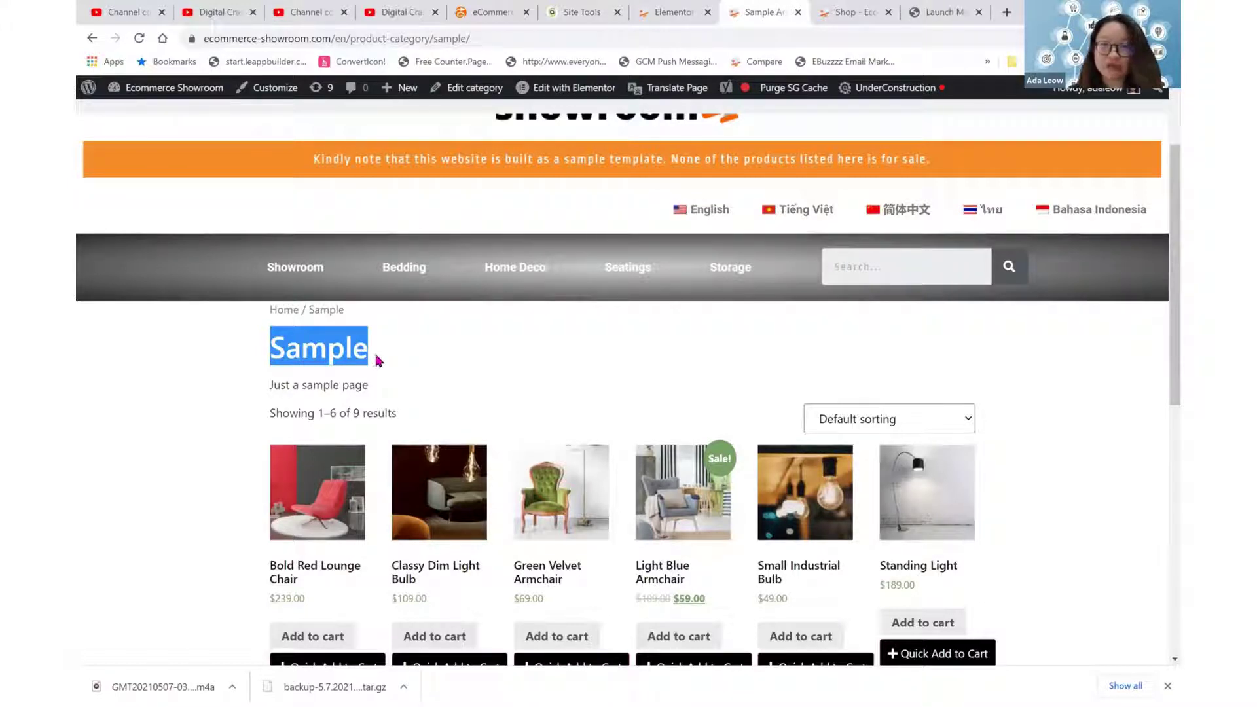
drag(380, 393, 270, 395)
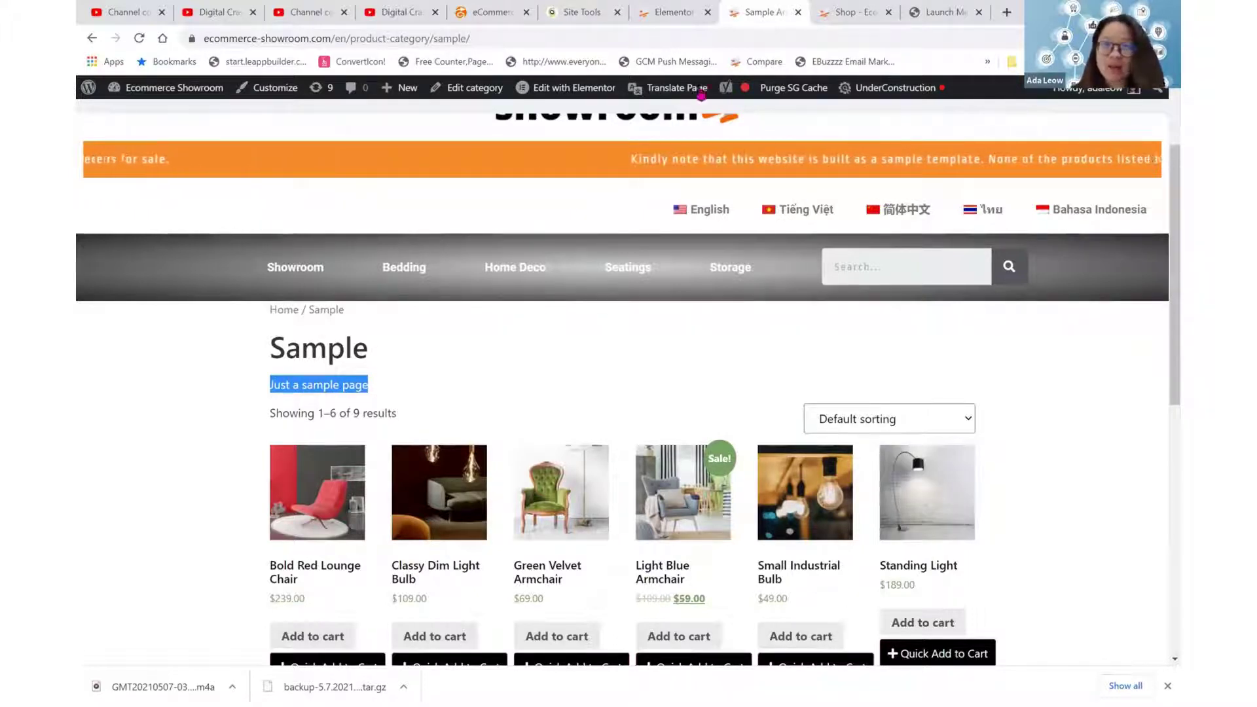
click(648, 8)
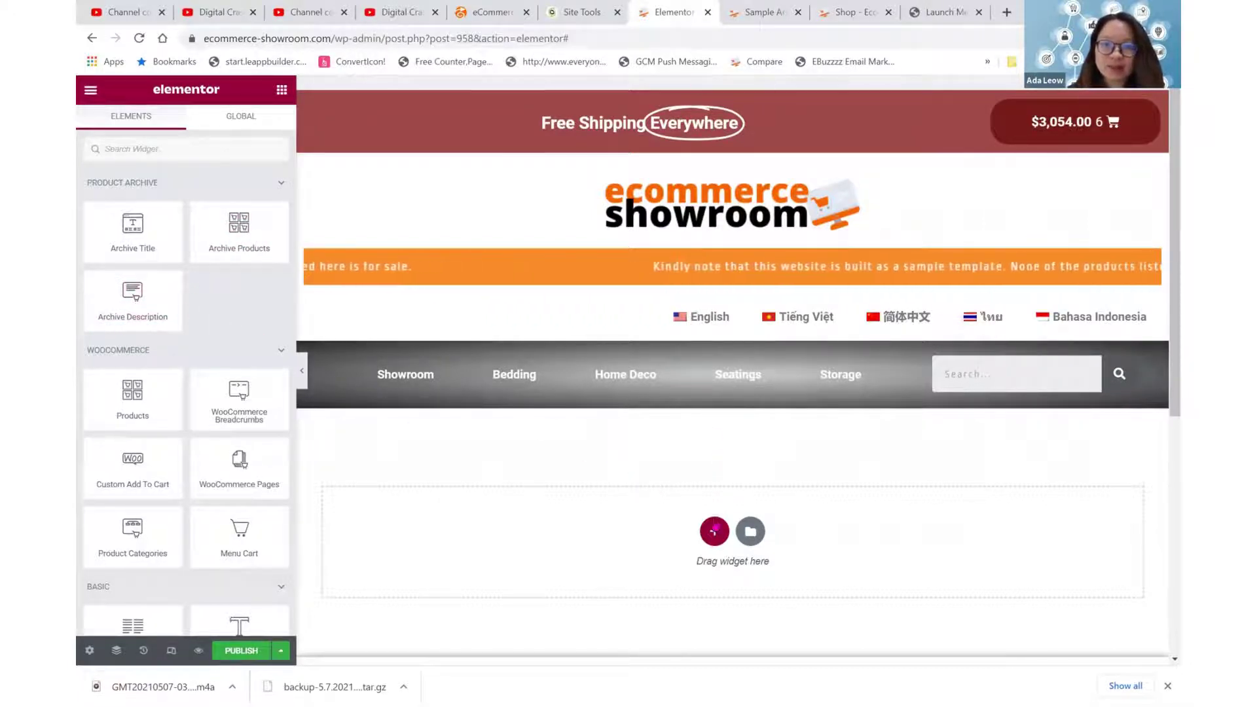
- Add a single-column section with Full Width content width
click(714, 531)
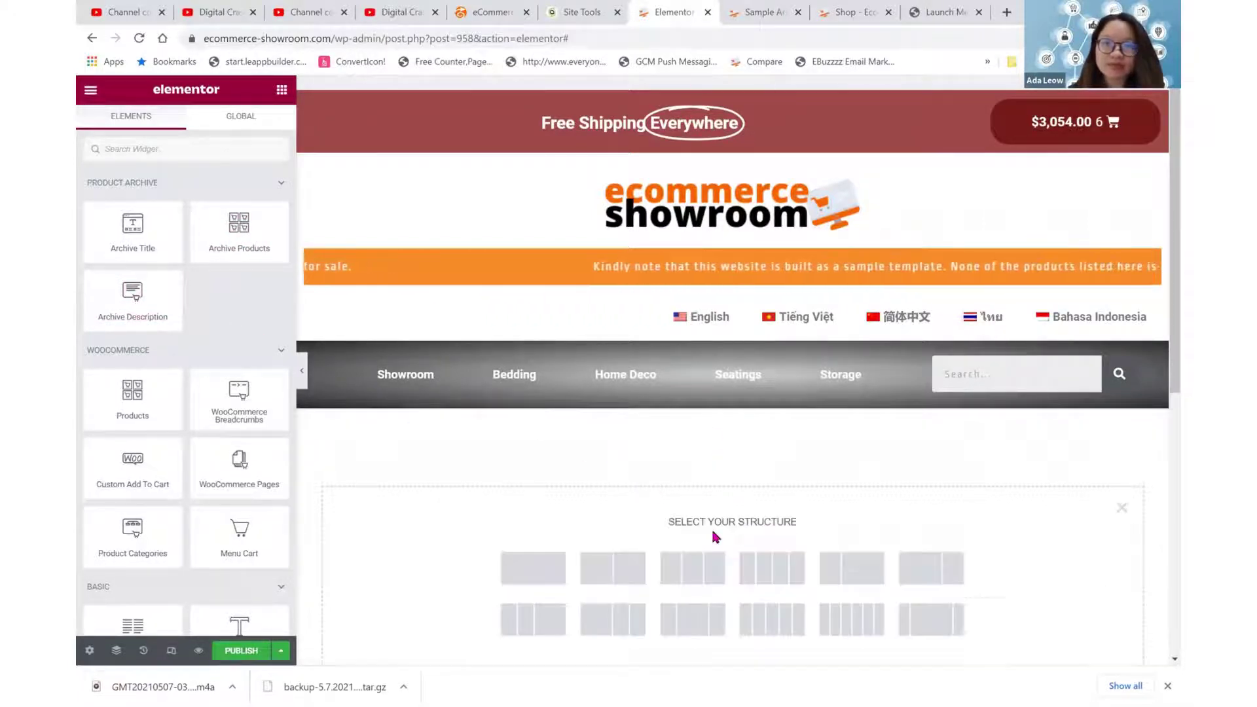
click(538, 568)
click(250, 205)
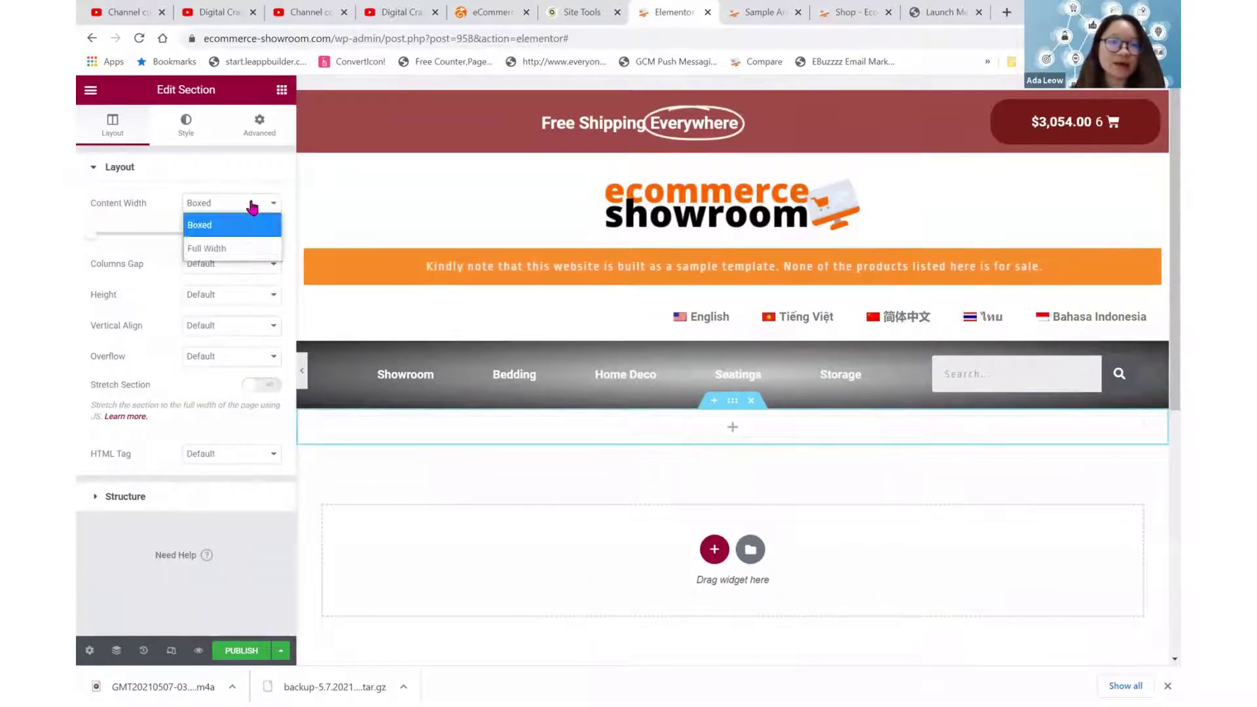
click(235, 249)
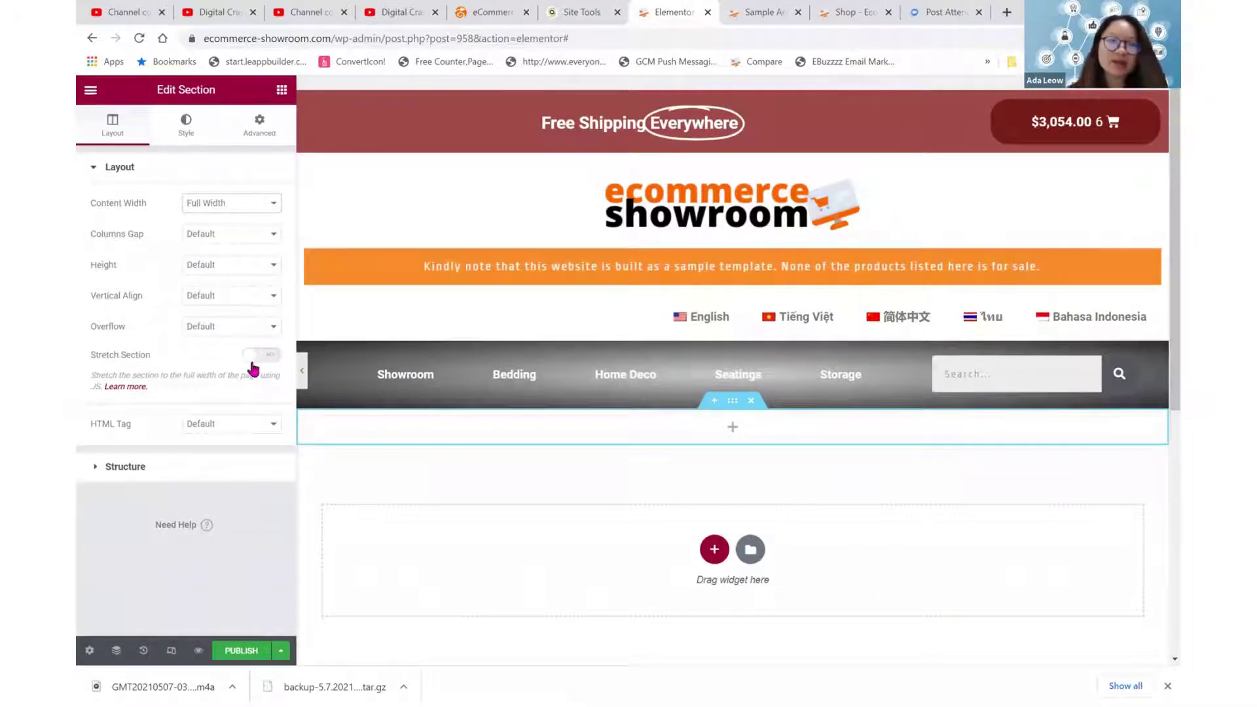
- Place an Archive Title widget in it, centred, showing 'Archives: Products'
click(281, 90)
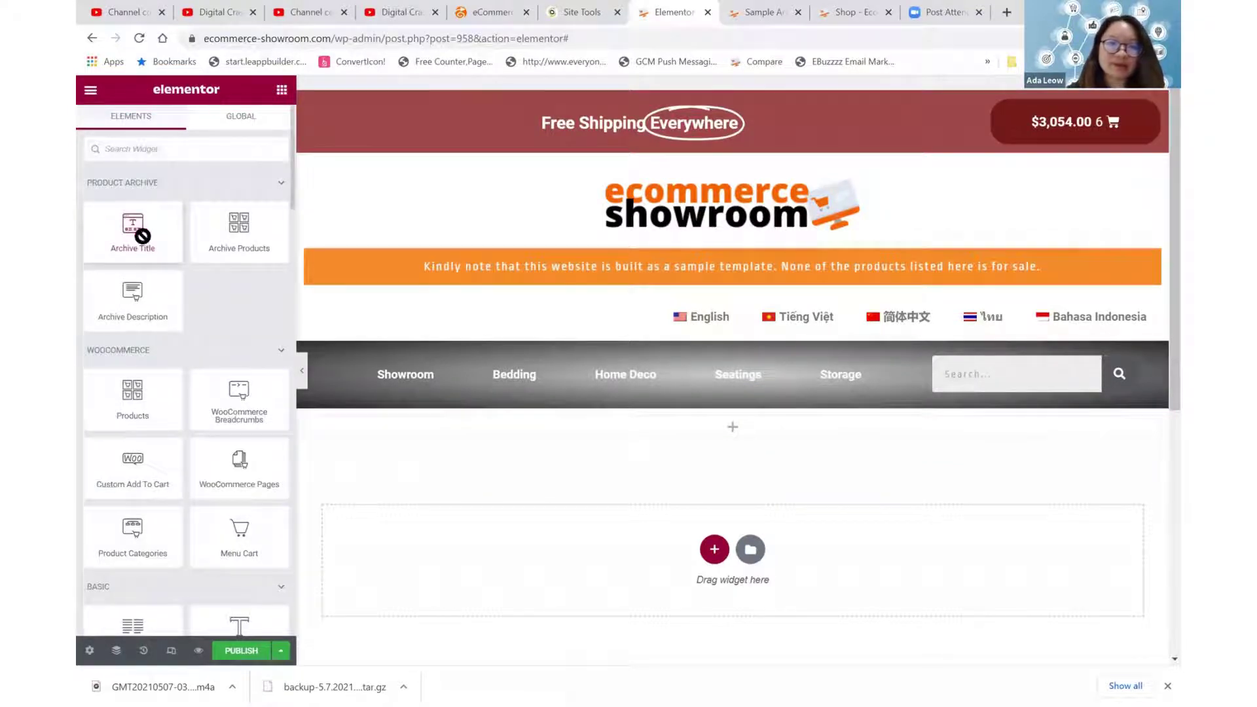
drag(424, 418, 430, 425)
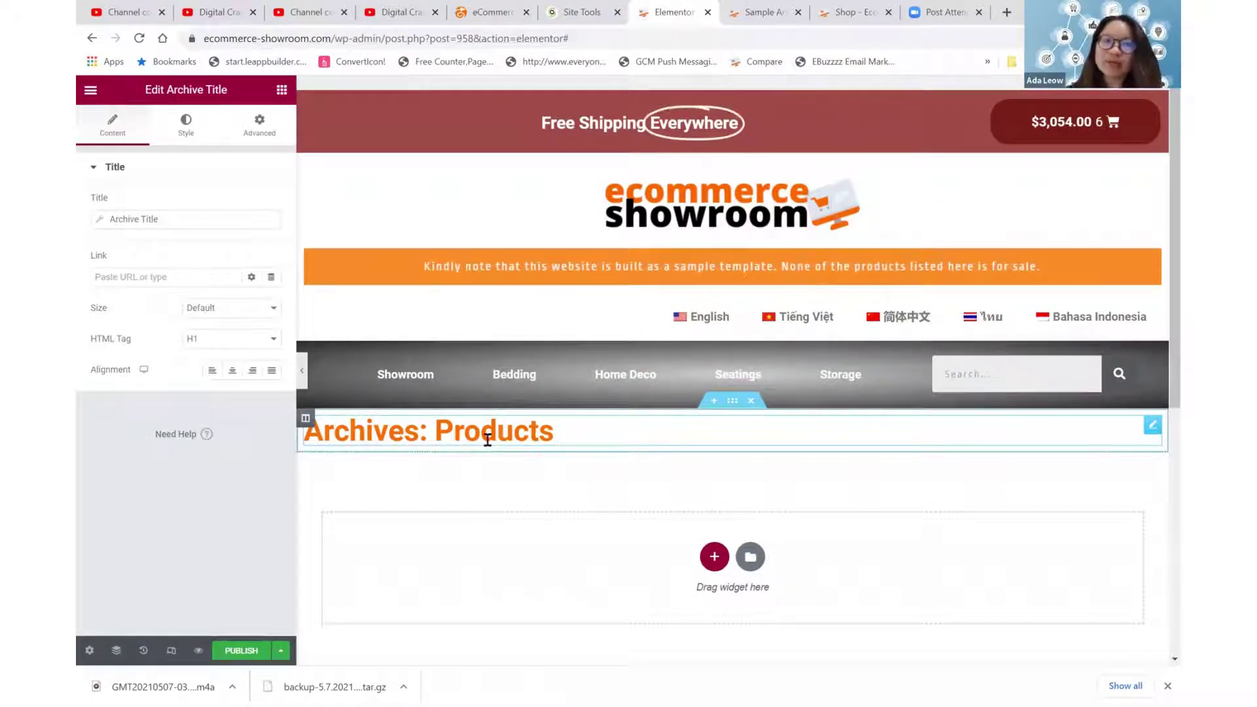
click(233, 371)
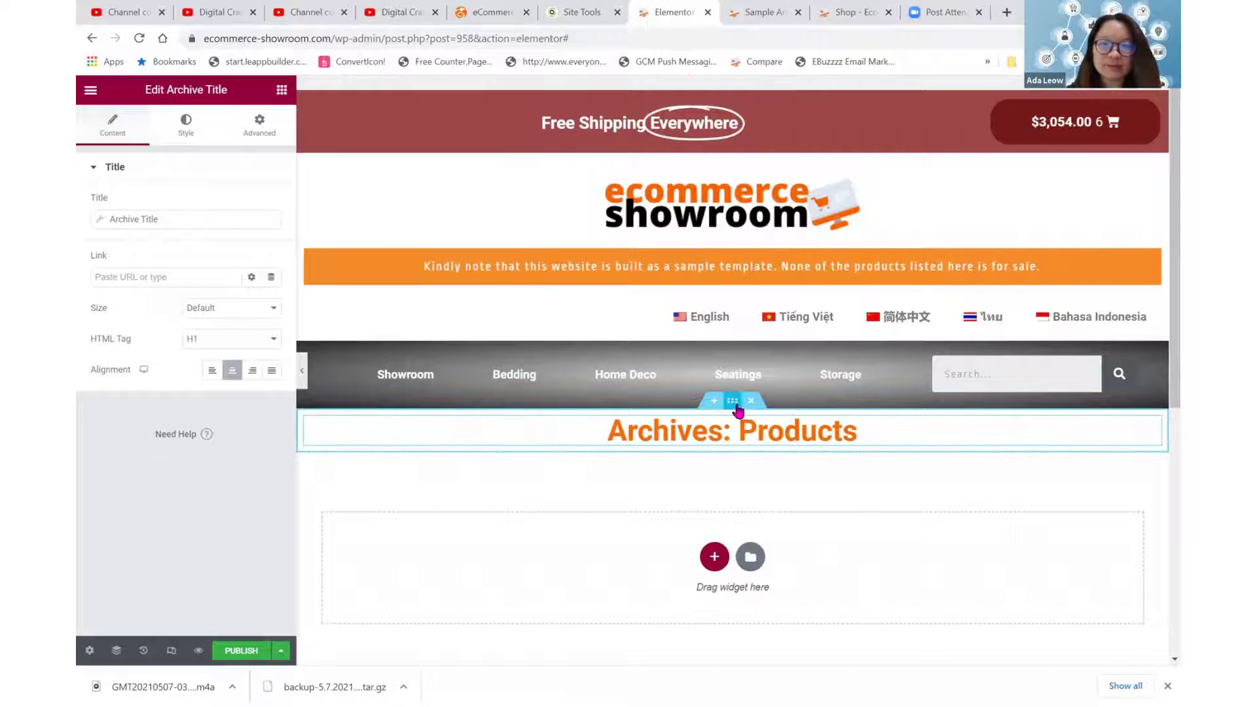
click(732, 400)
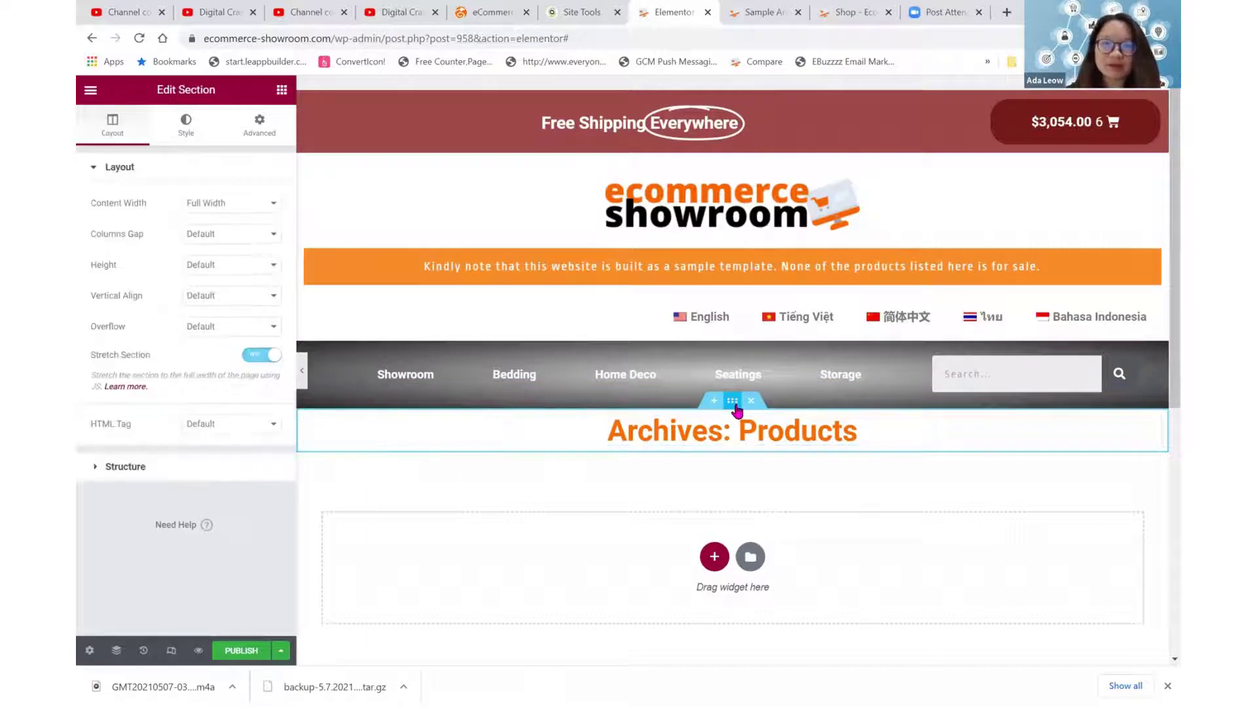
- Give the title section a classic dark grey background
click(185, 125)
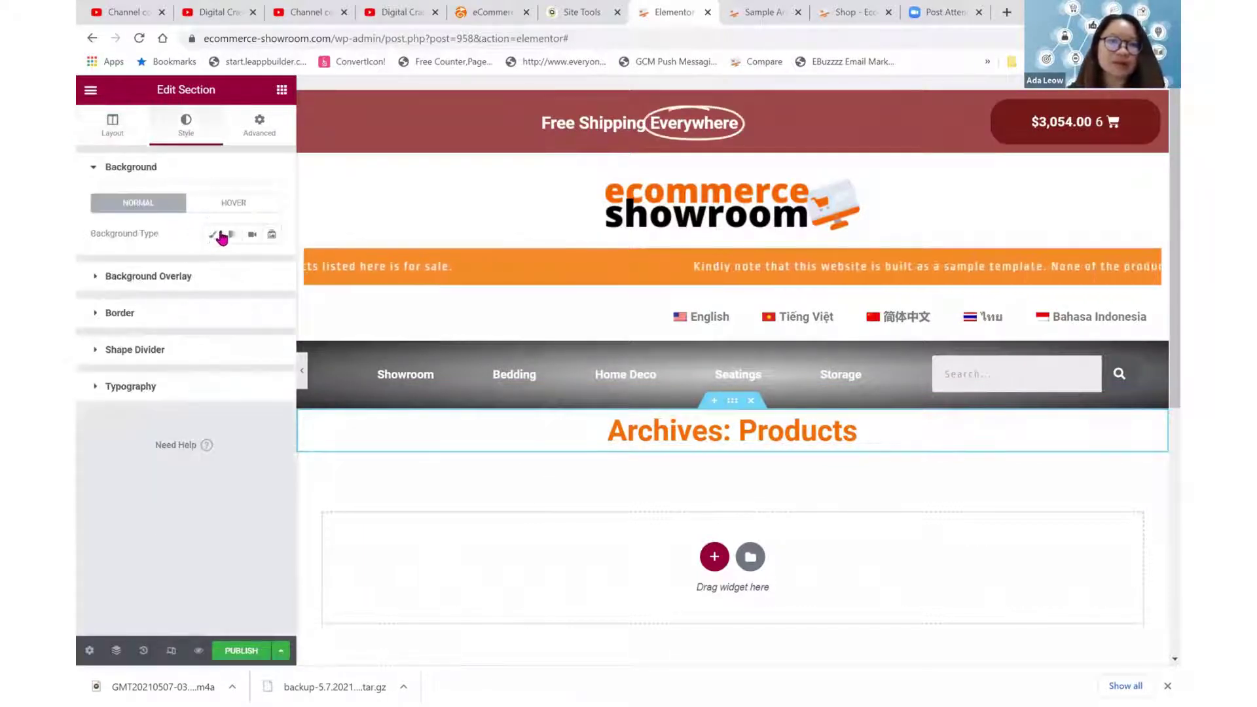
click(213, 235)
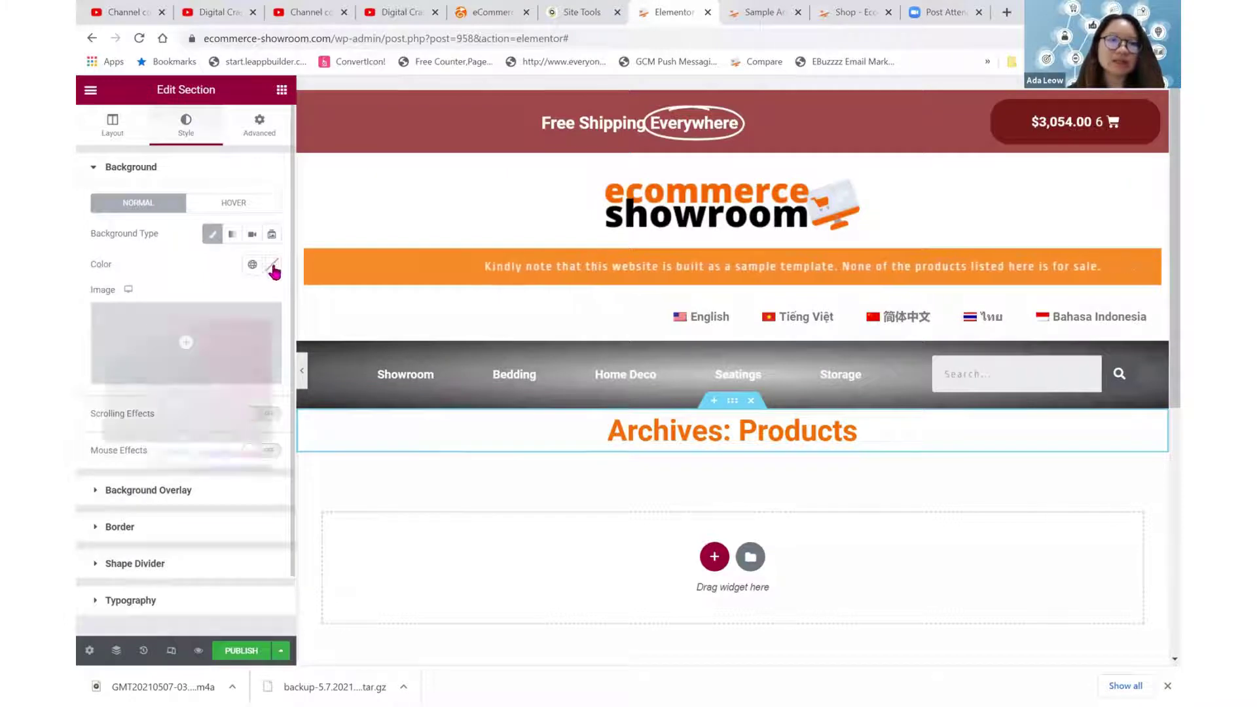
click(272, 264)
click(103, 402)
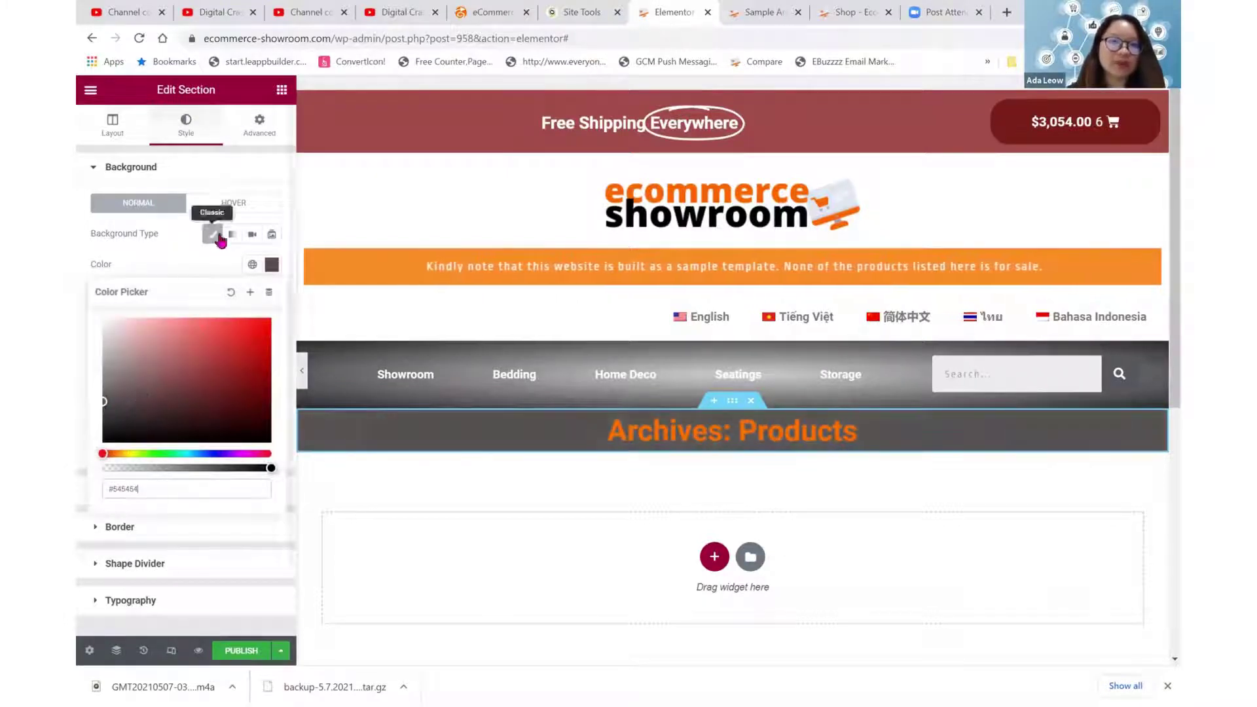
- Set a lighter classic hover background colour for the section
click(226, 204)
click(246, 236)
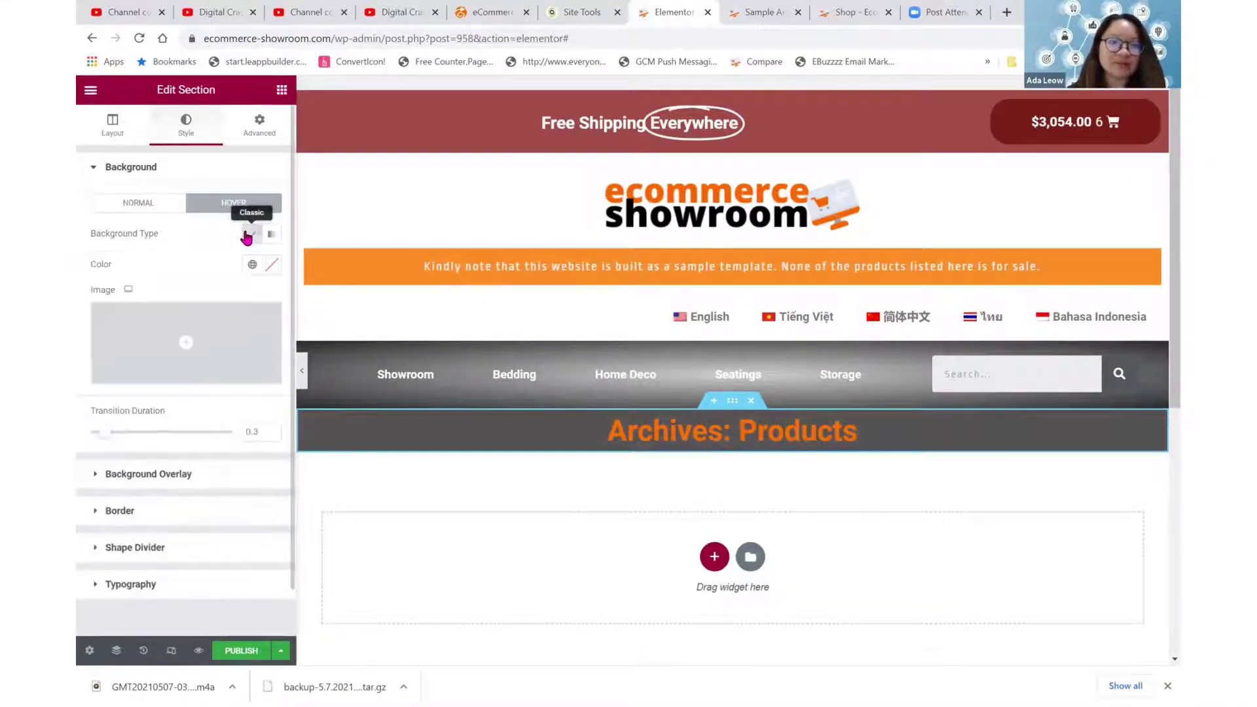
click(271, 264)
drag(169, 337, 113, 340)
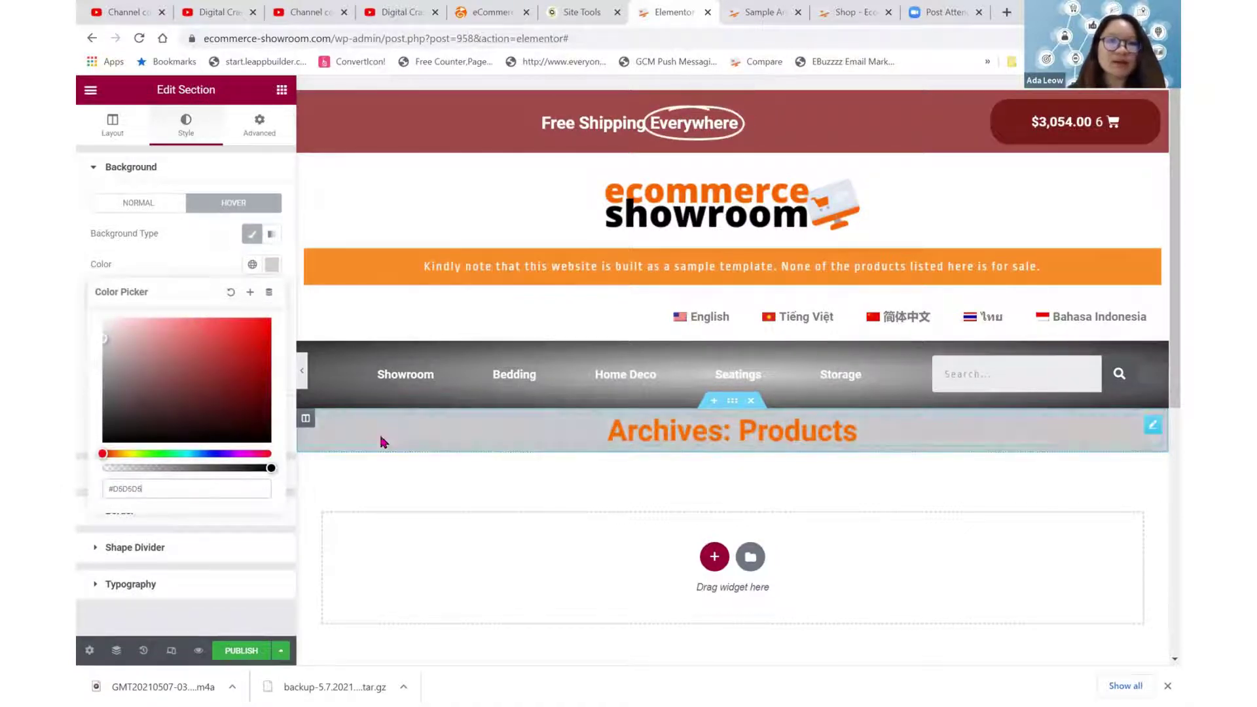
- Apply 27 px linked padding on every side of the section
click(256, 128)
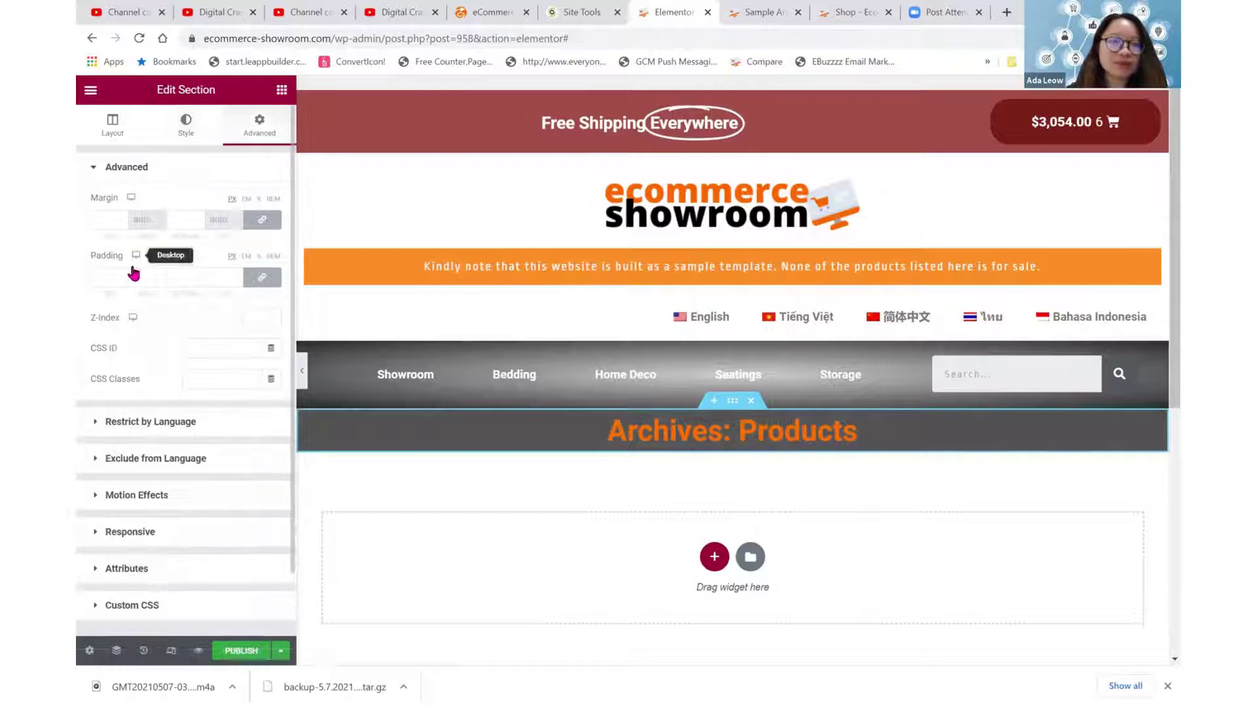
drag(123, 276, 123, 277)
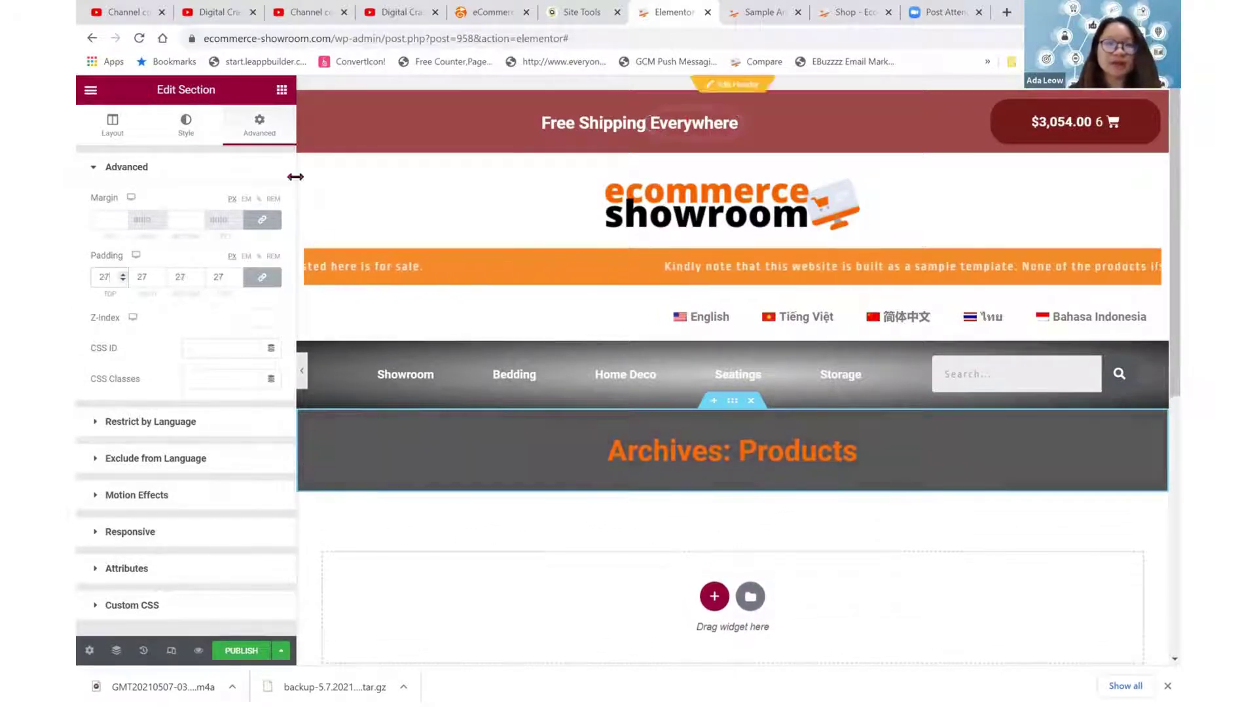
click(281, 92)
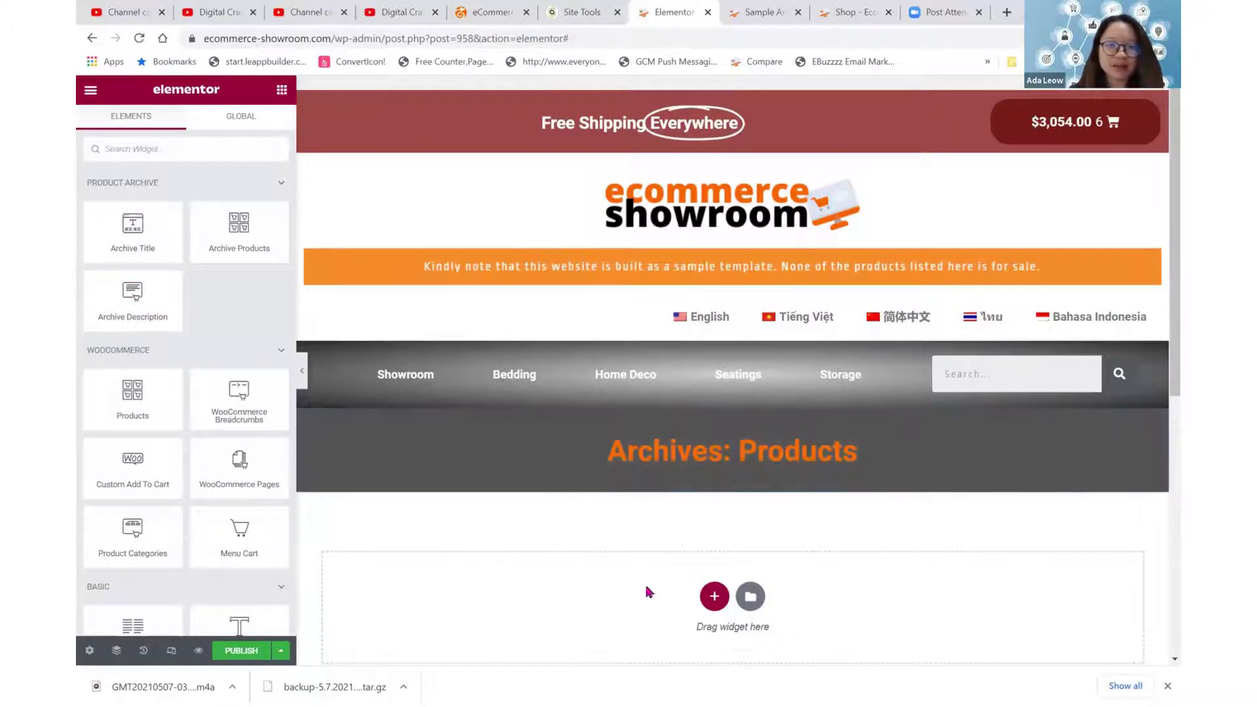
- Add a single-column section set to Full Width with Stretch Section enabled
click(715, 595)
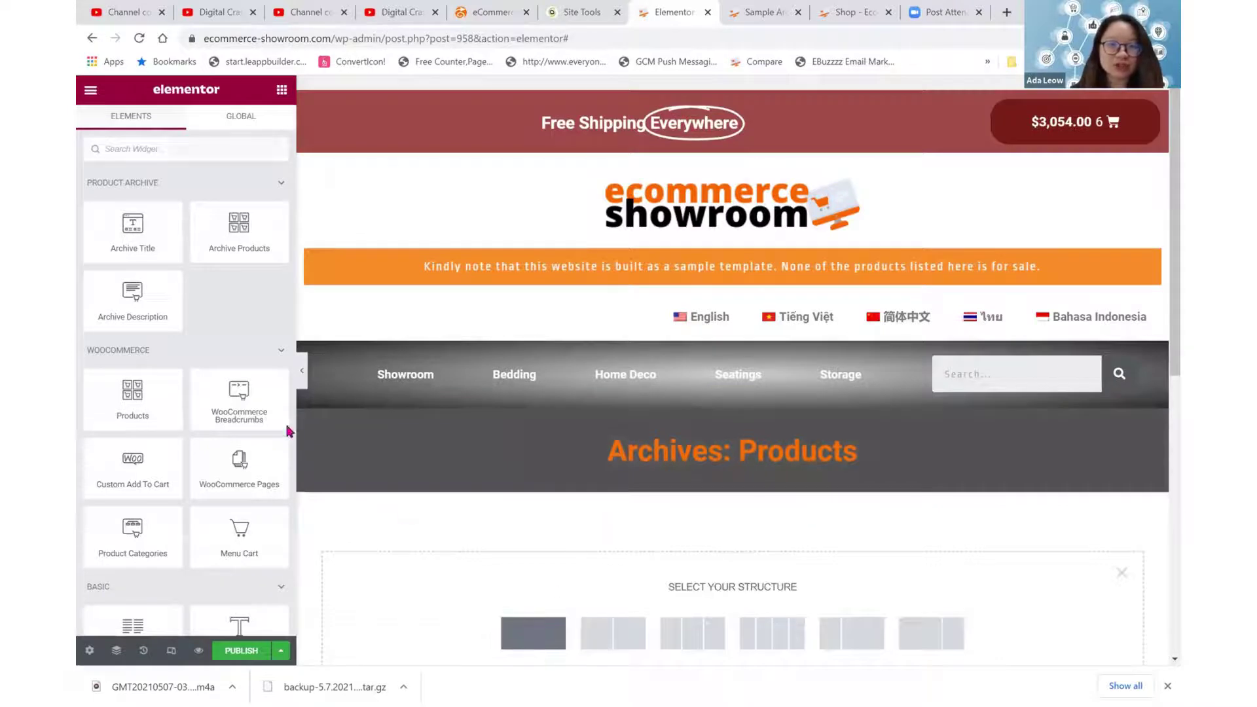
click(216, 203)
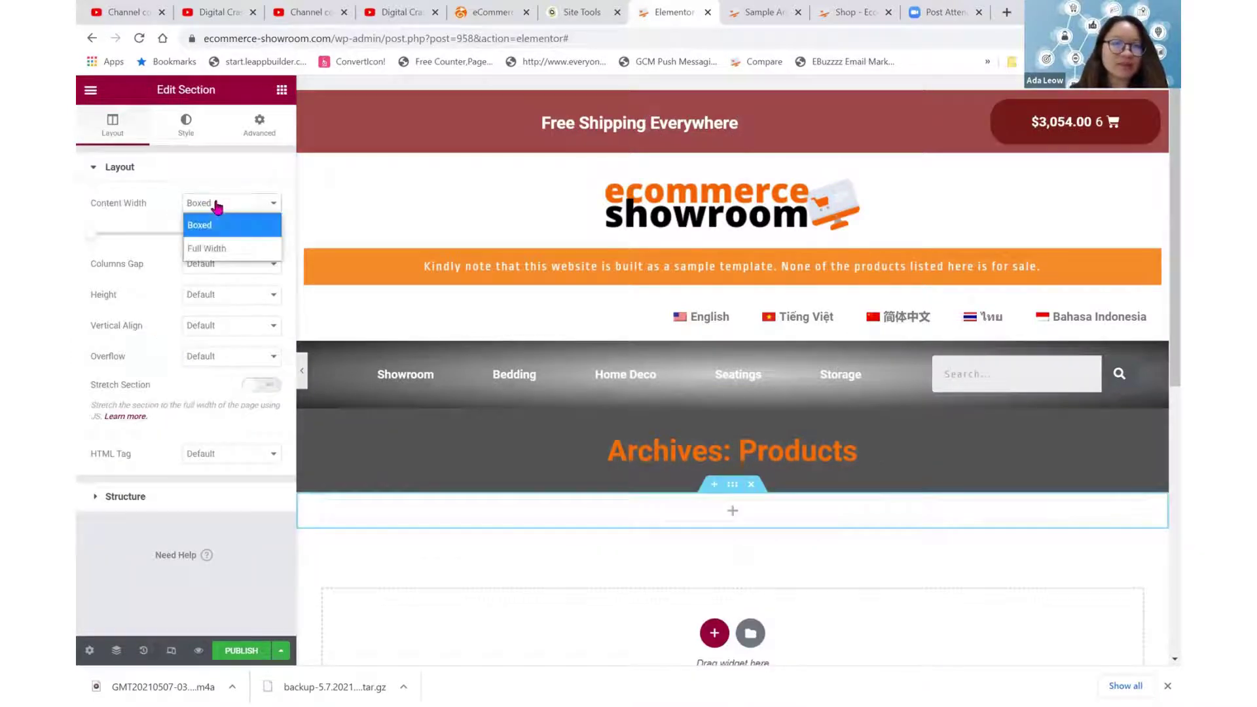
click(216, 248)
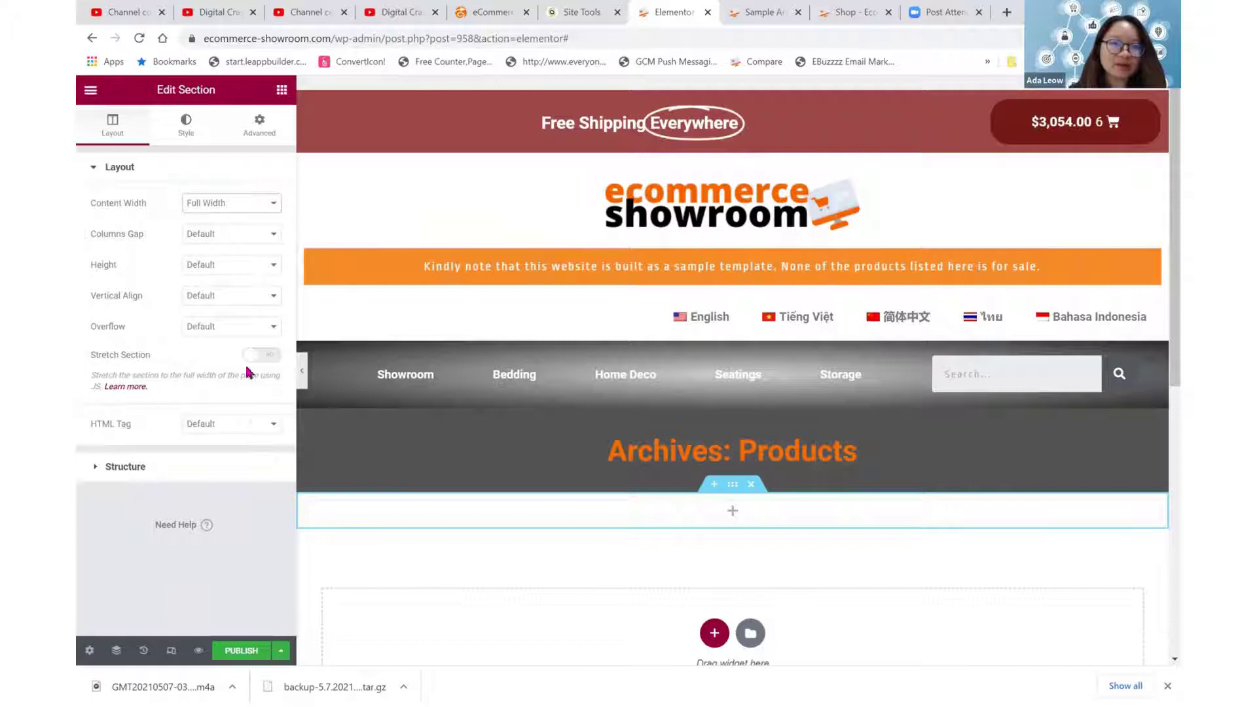
click(260, 355)
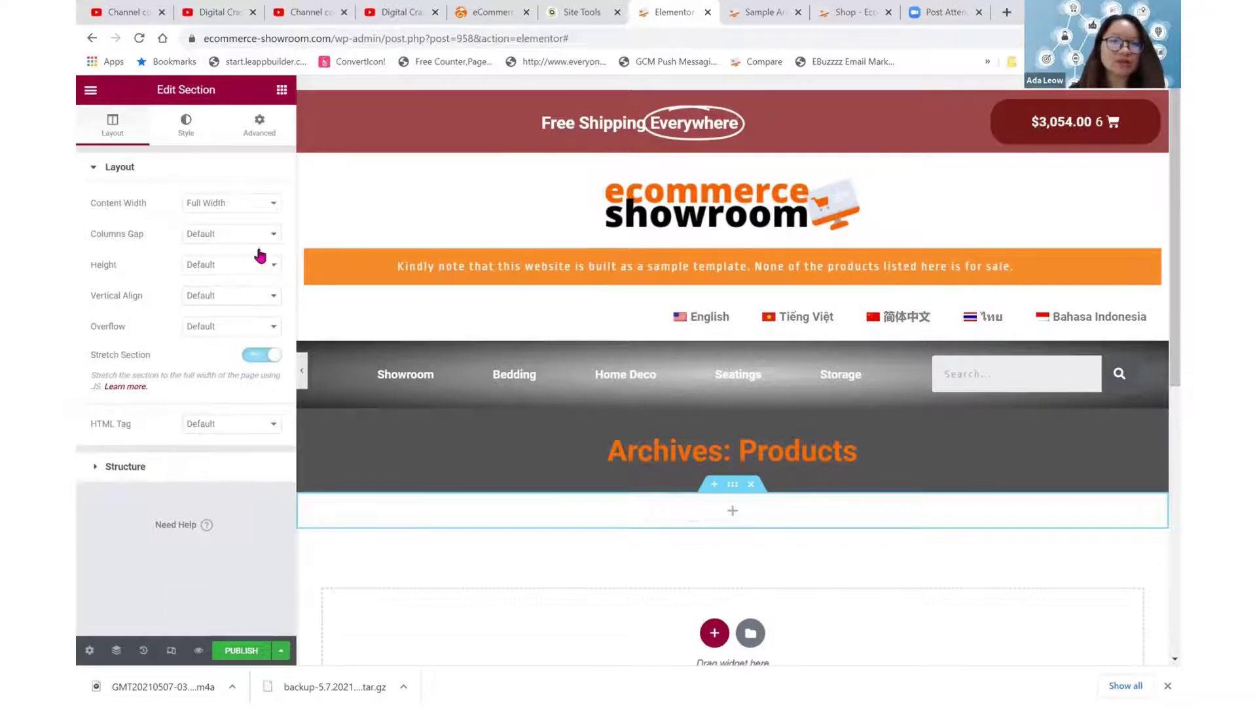
click(282, 97)
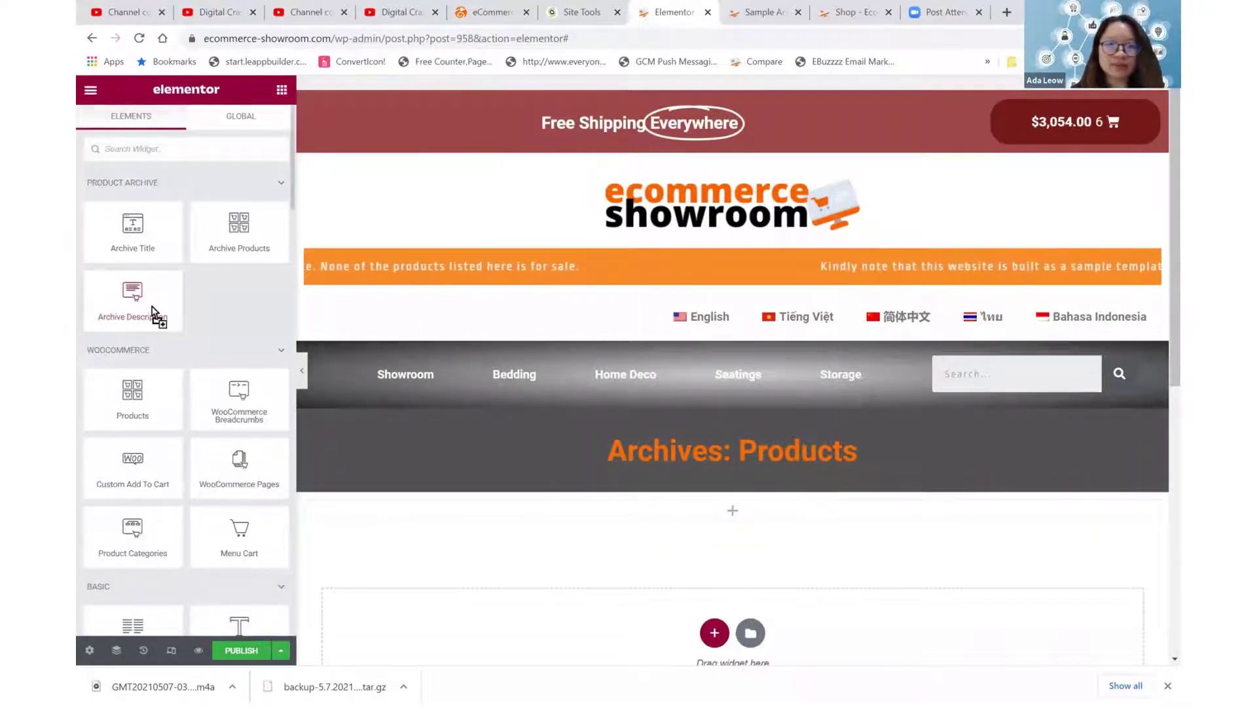
- Place a centred Archive Description widget in it with 10 px margins all round
drag(494, 504, 496, 509)
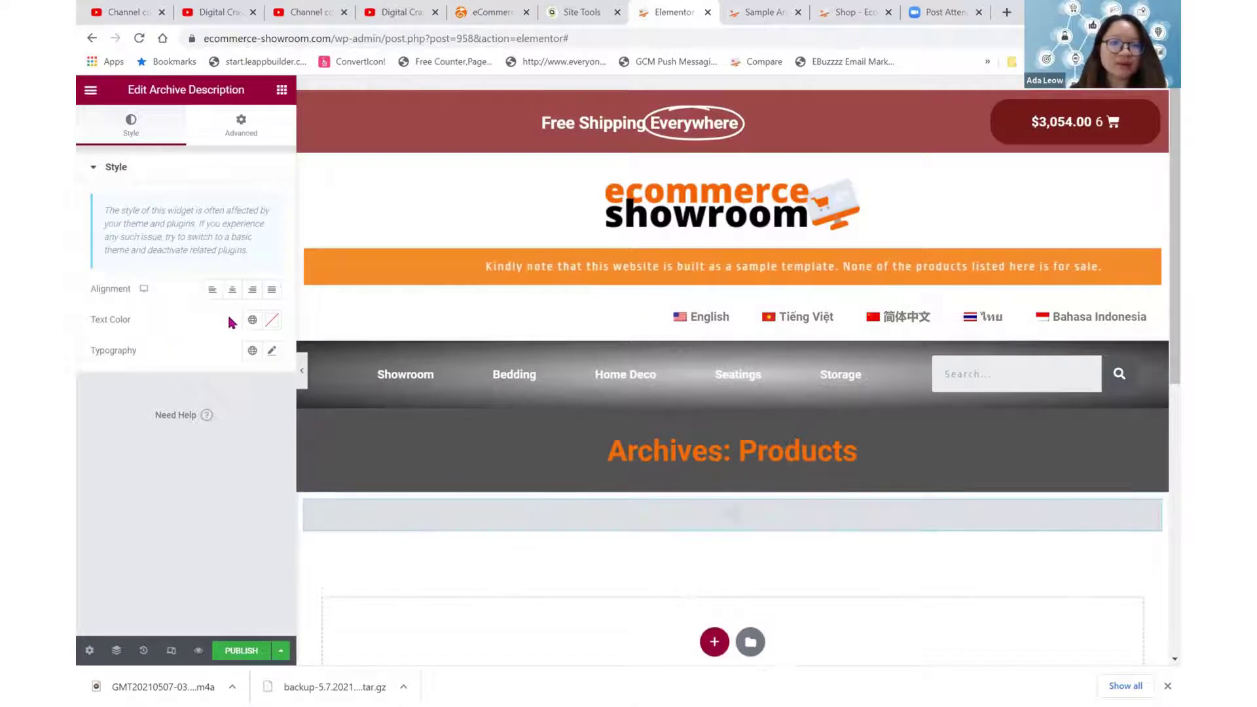
click(232, 289)
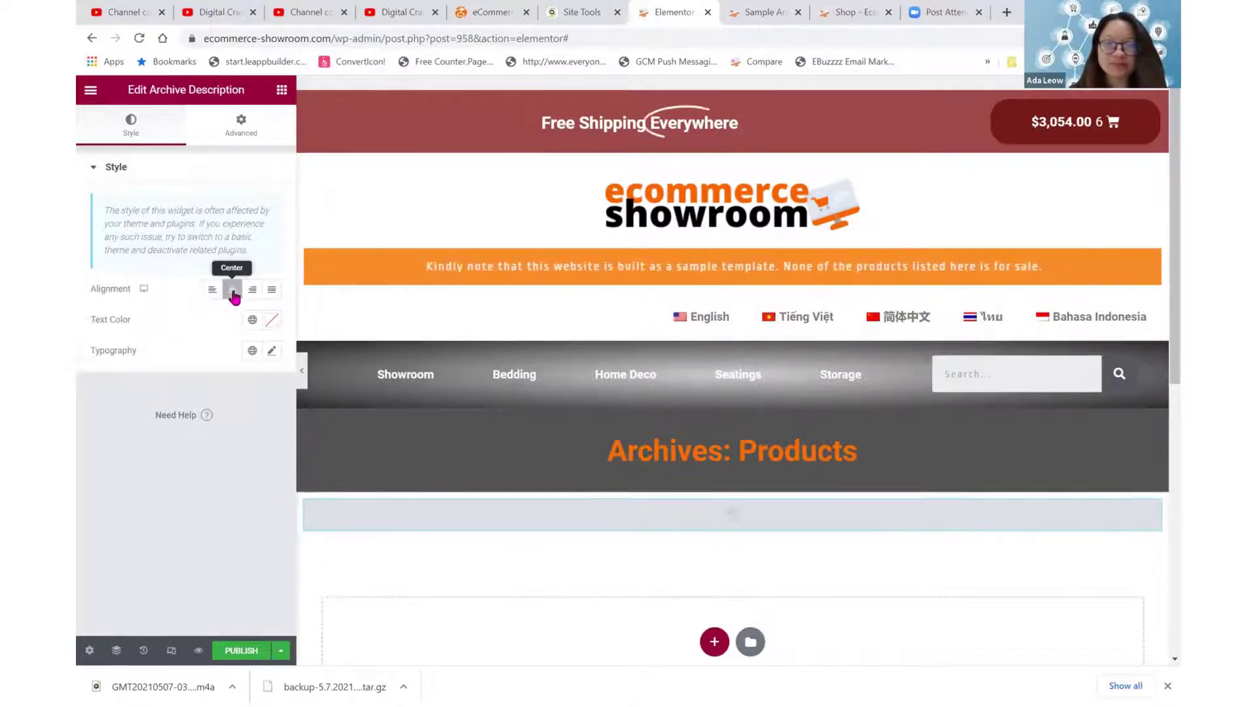
click(242, 129)
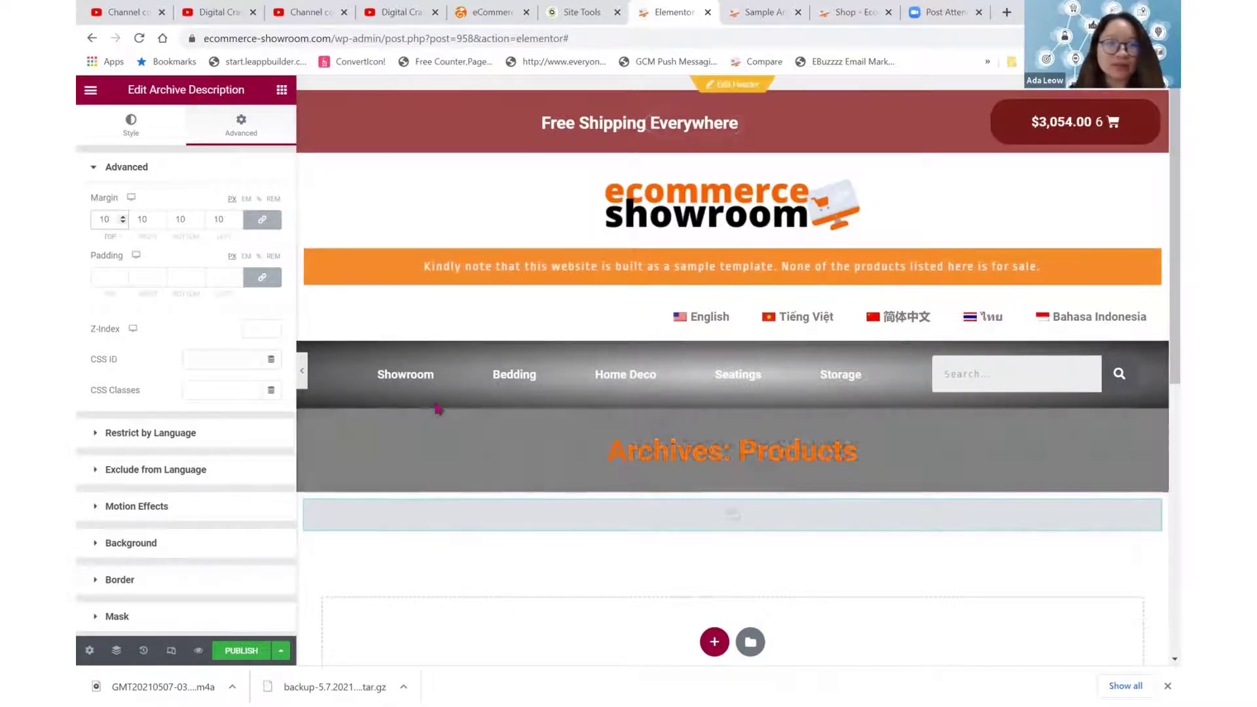
- Drop the Archive Products grid below the description and select its section
click(282, 91)
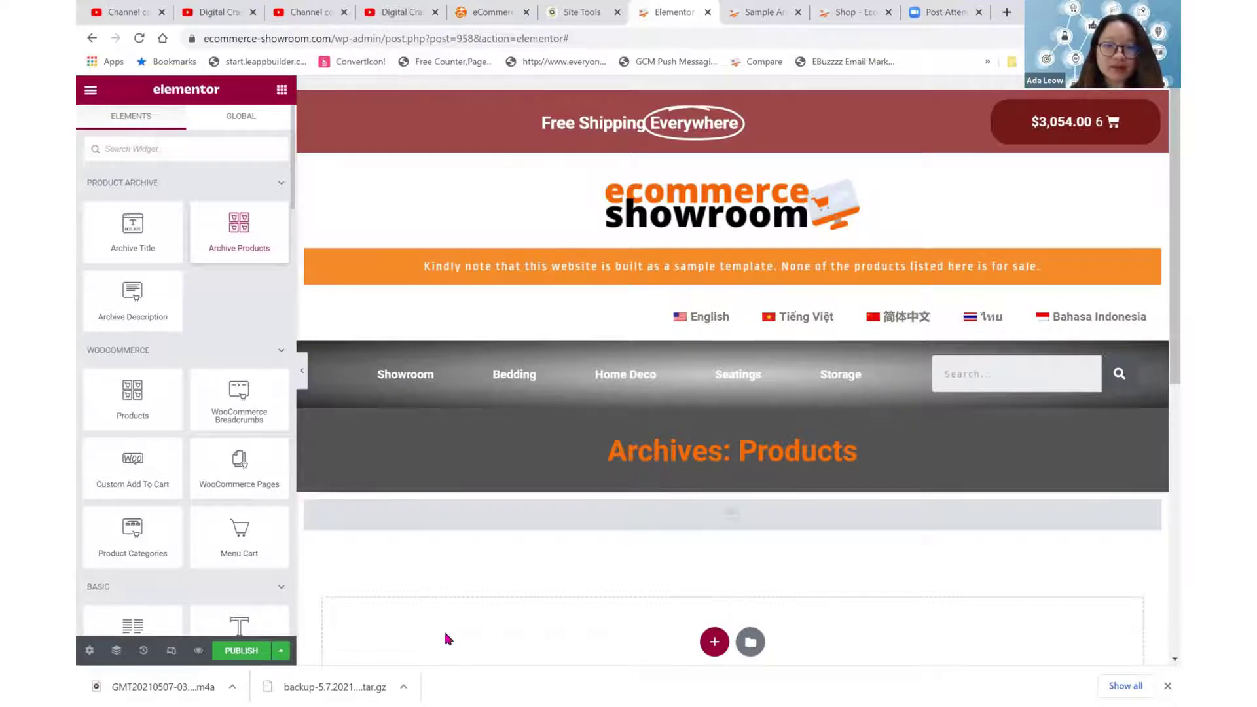
drag(447, 638, 443, 639)
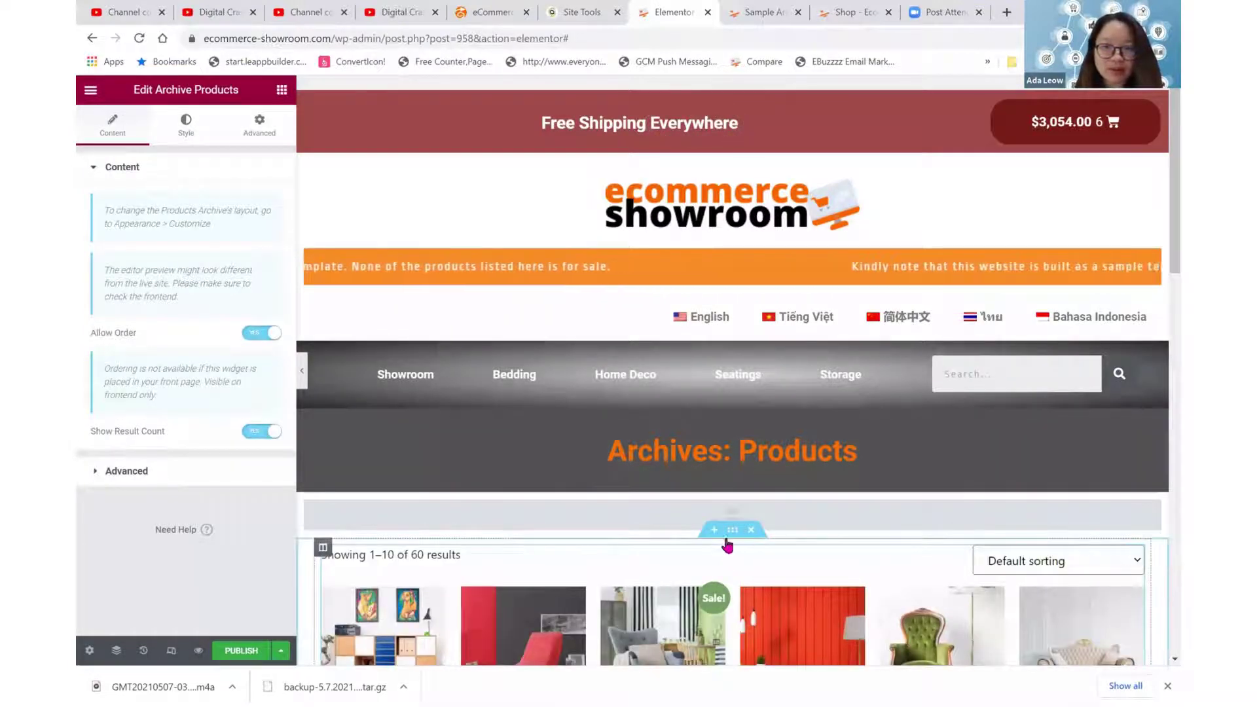
click(732, 530)
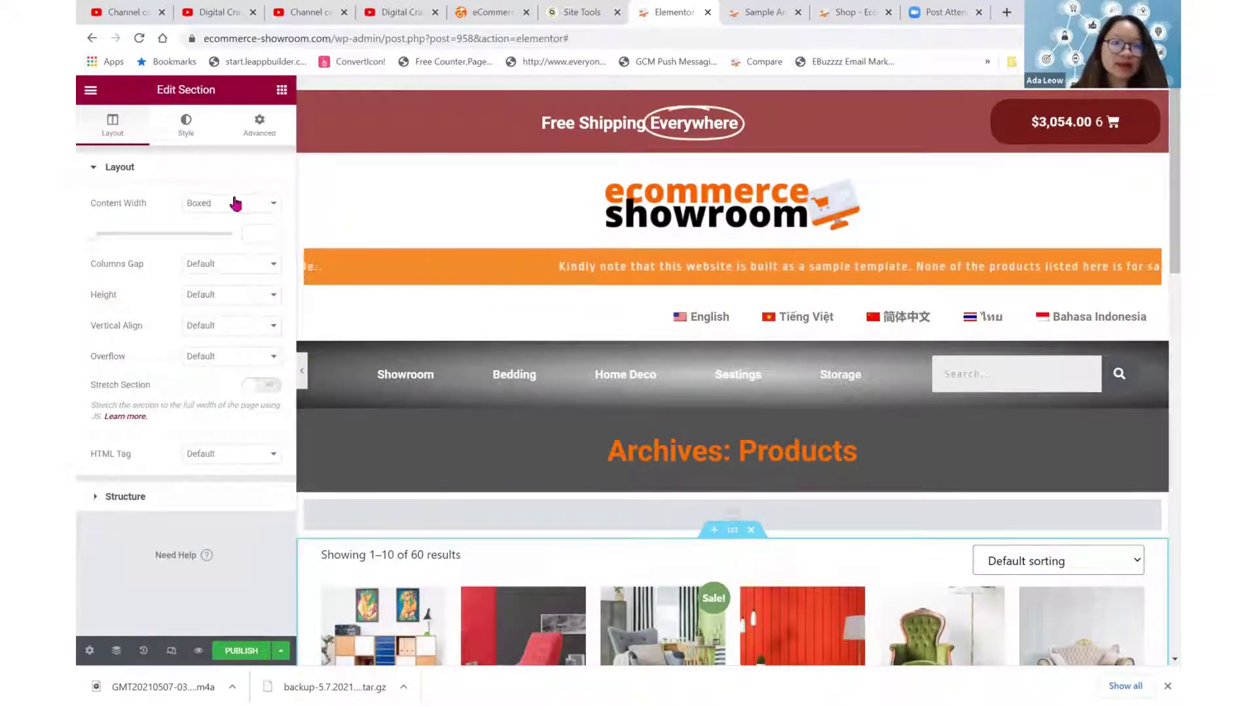
- Set the section's Content Width to Full Width
click(219, 166)
click(220, 203)
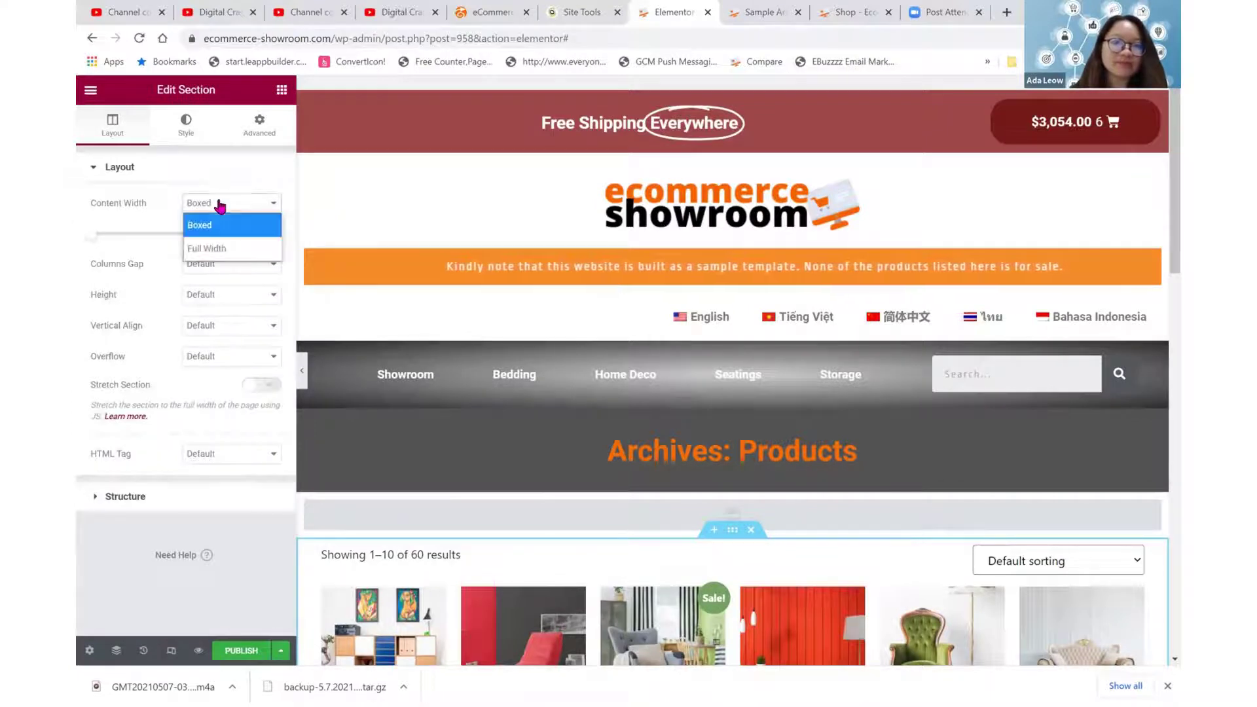
click(200, 248)
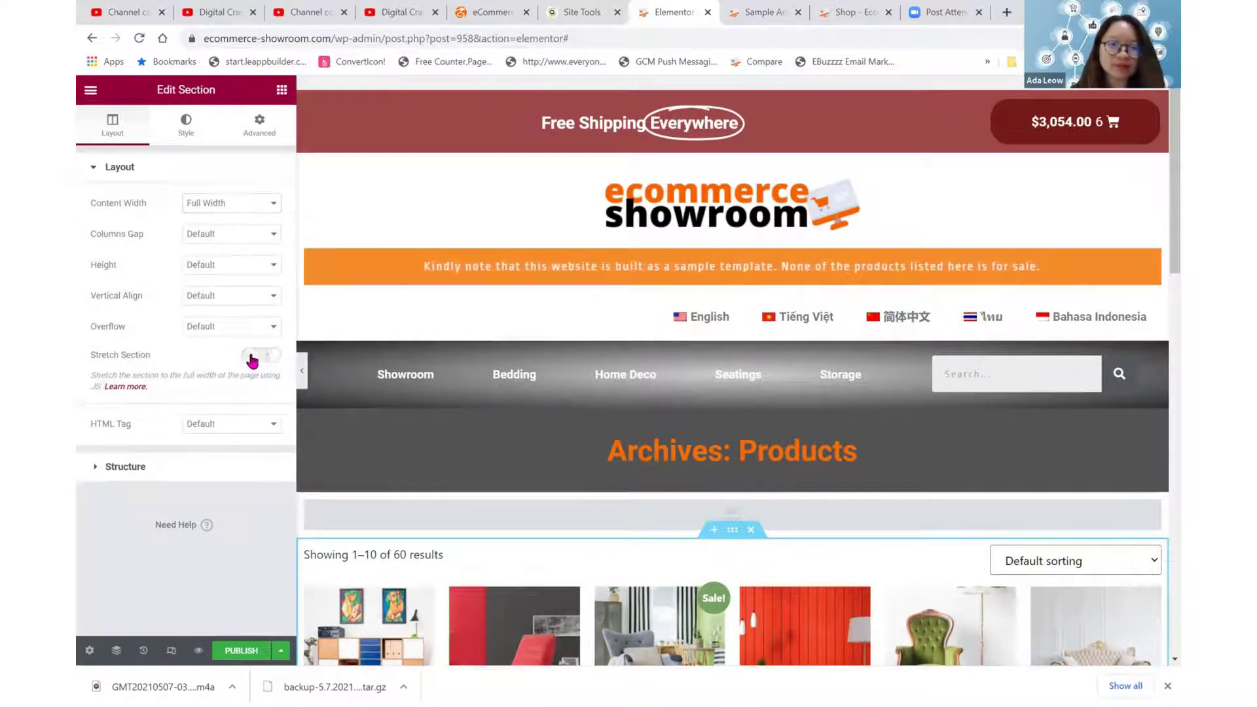
scroll(758, 370, down, 5)
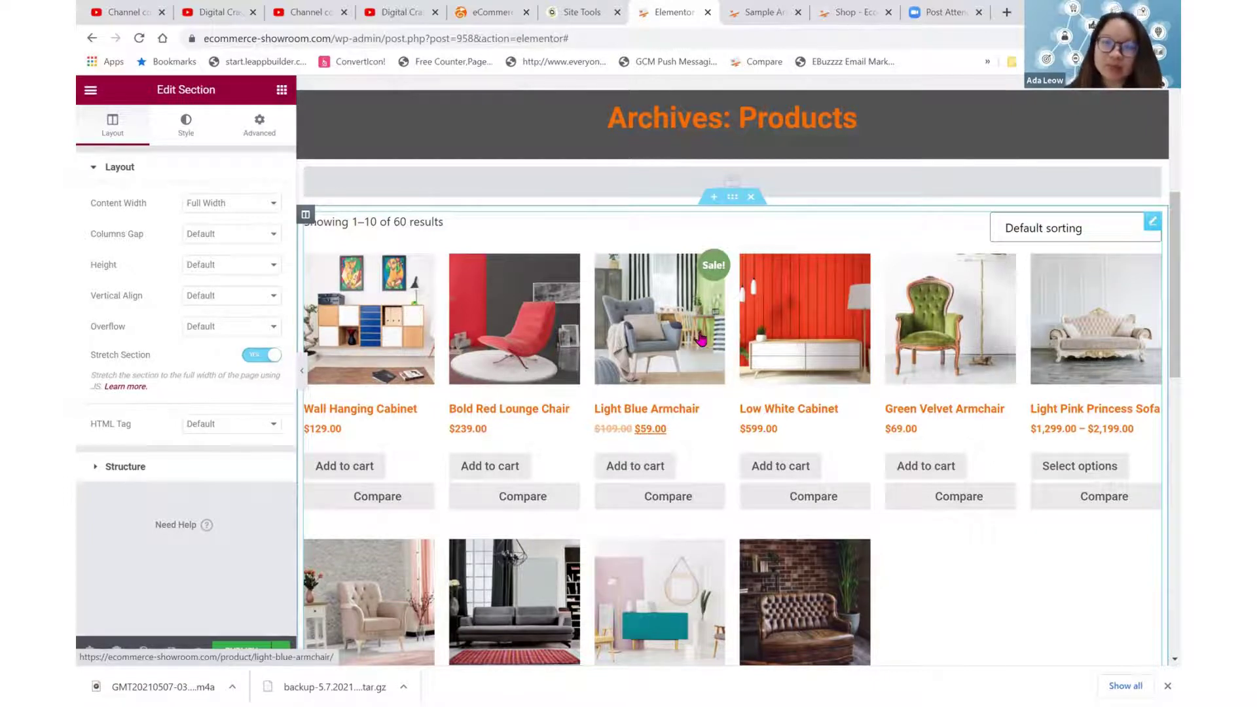
scroll(699, 338, down, 2)
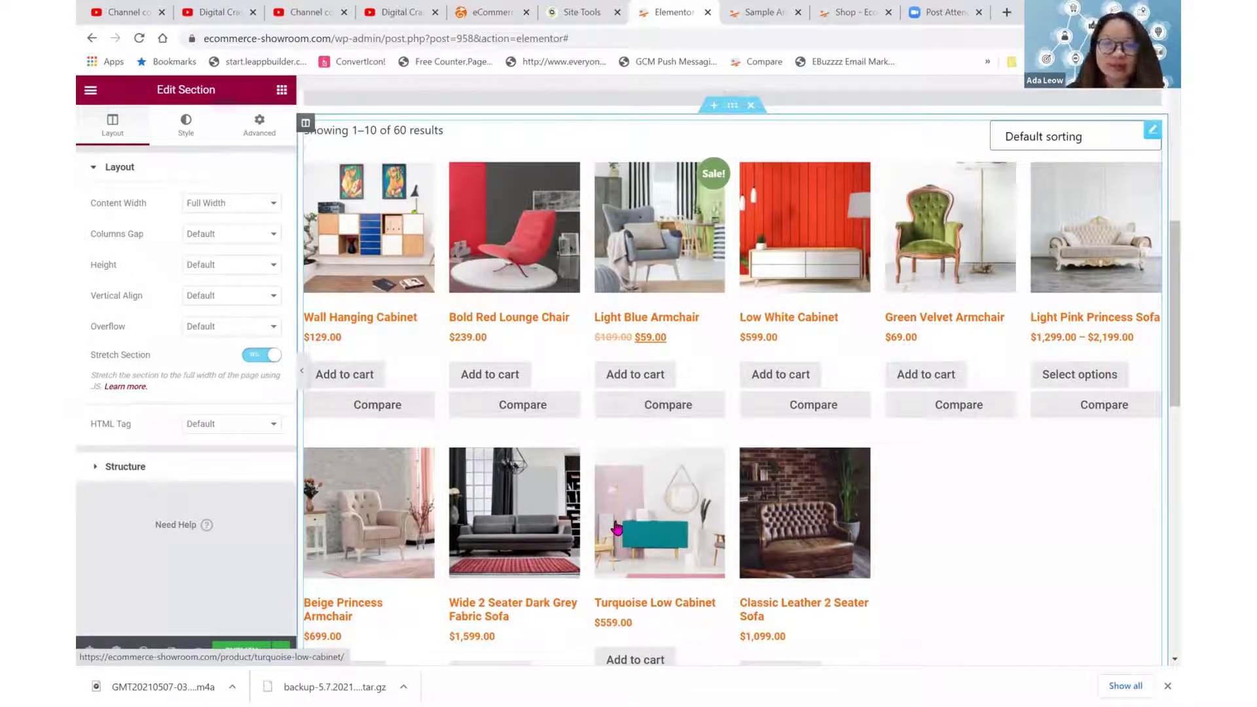
scroll(617, 528, down, 2)
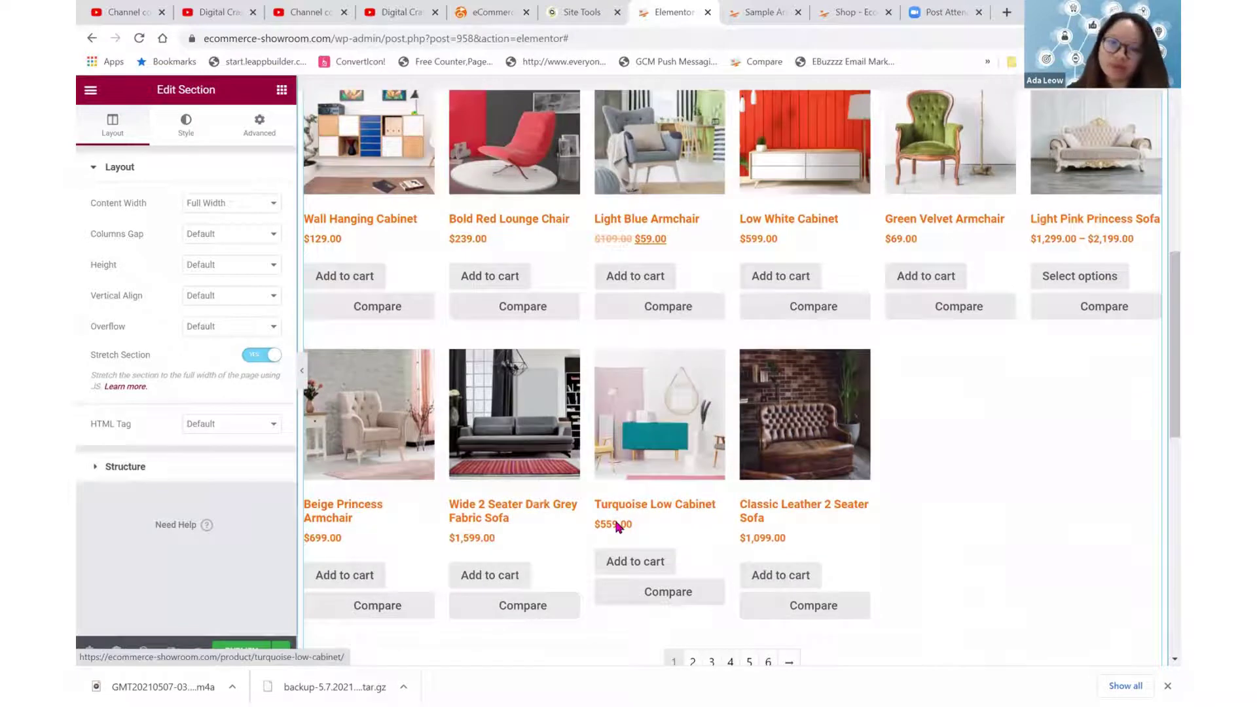
scroll(617, 528, down, 3)
scroll(616, 528, up, 1)
scroll(616, 528, up, 4)
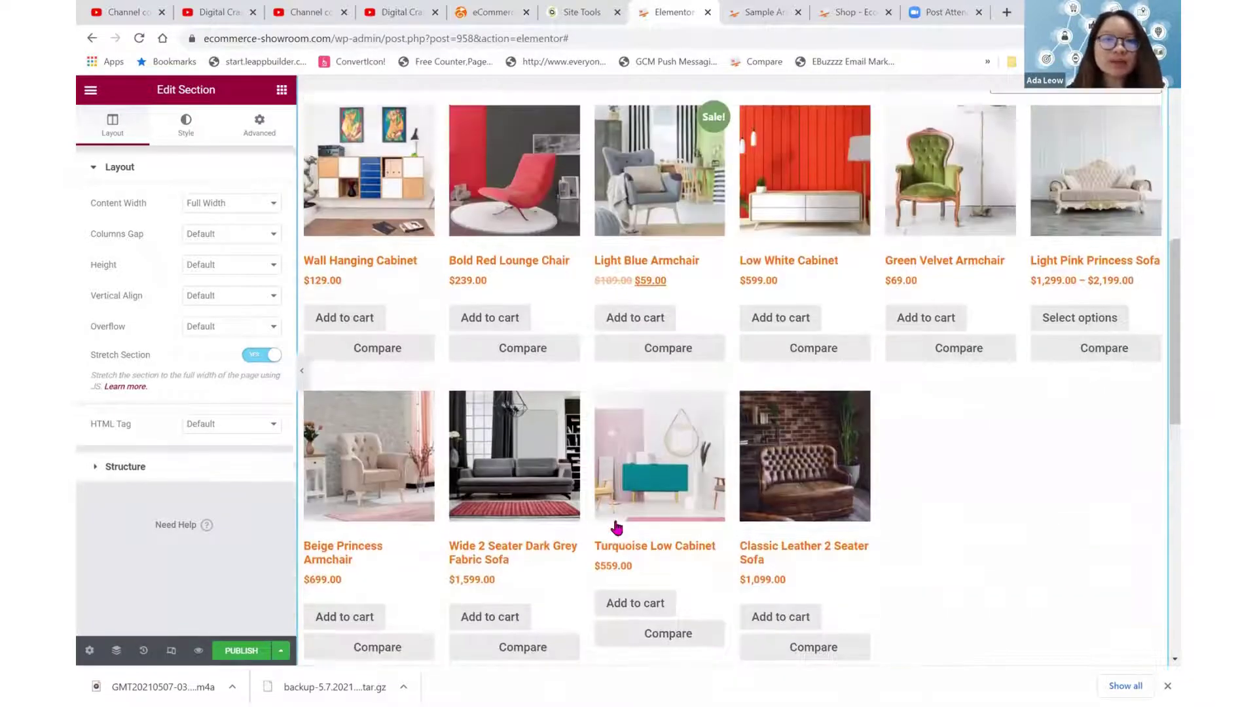
scroll(616, 528, up, 1)
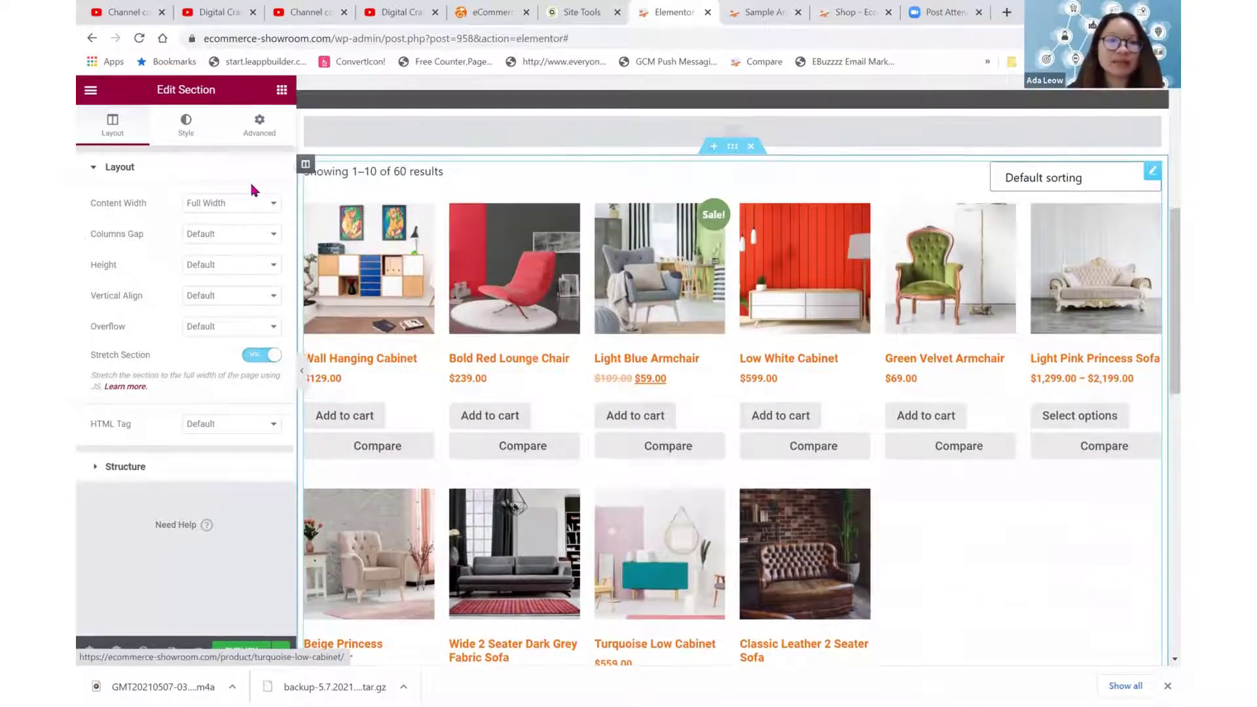
- Give the Archive Products images a solid 4 px border
click(186, 127)
click(629, 245)
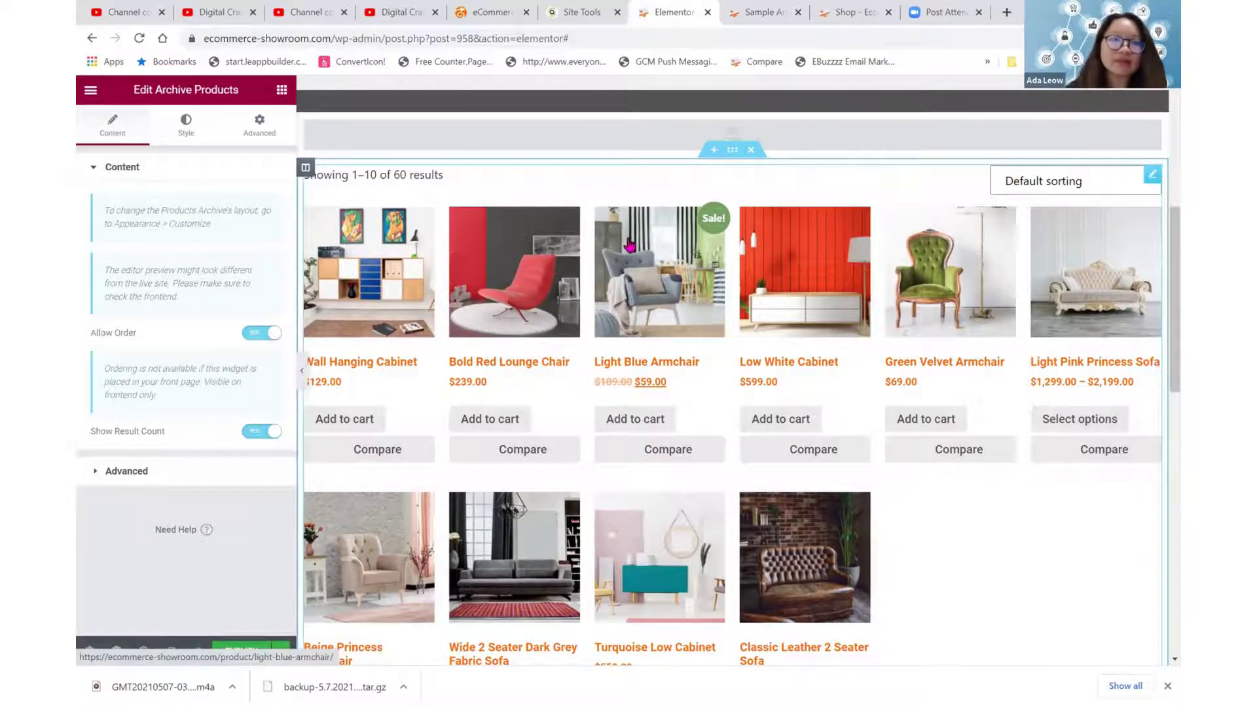
click(187, 130)
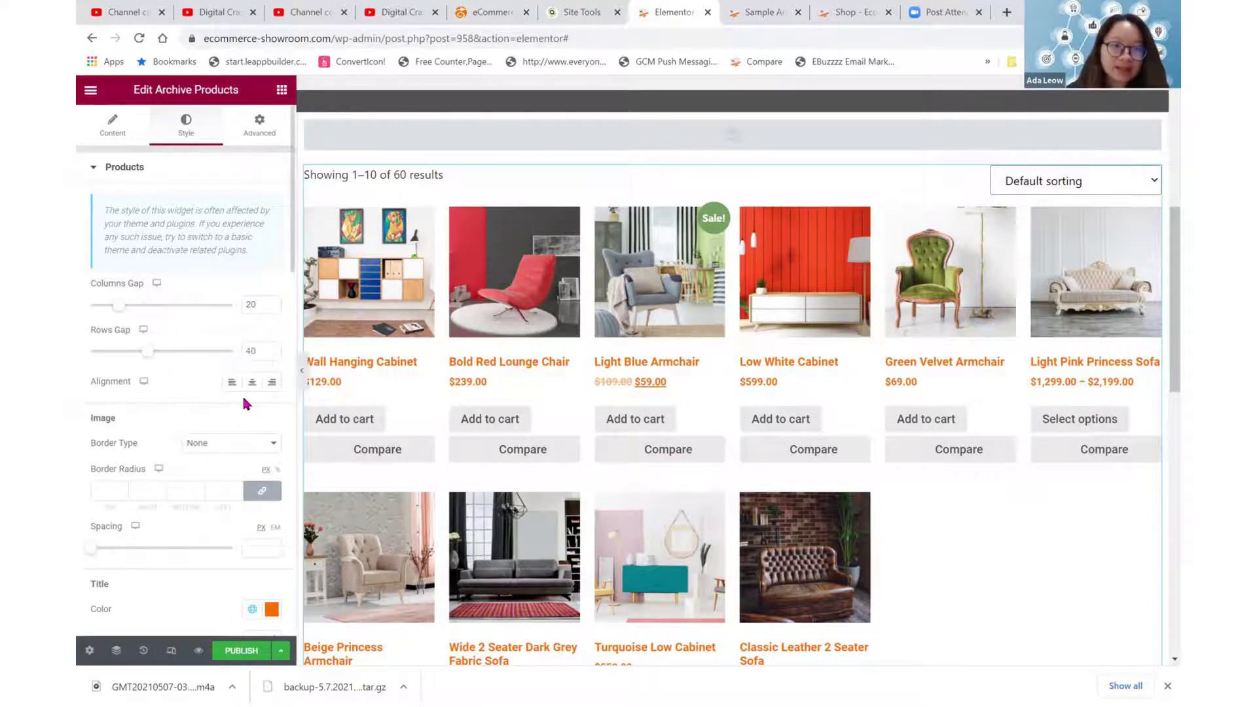
scroll(242, 394, down, 3)
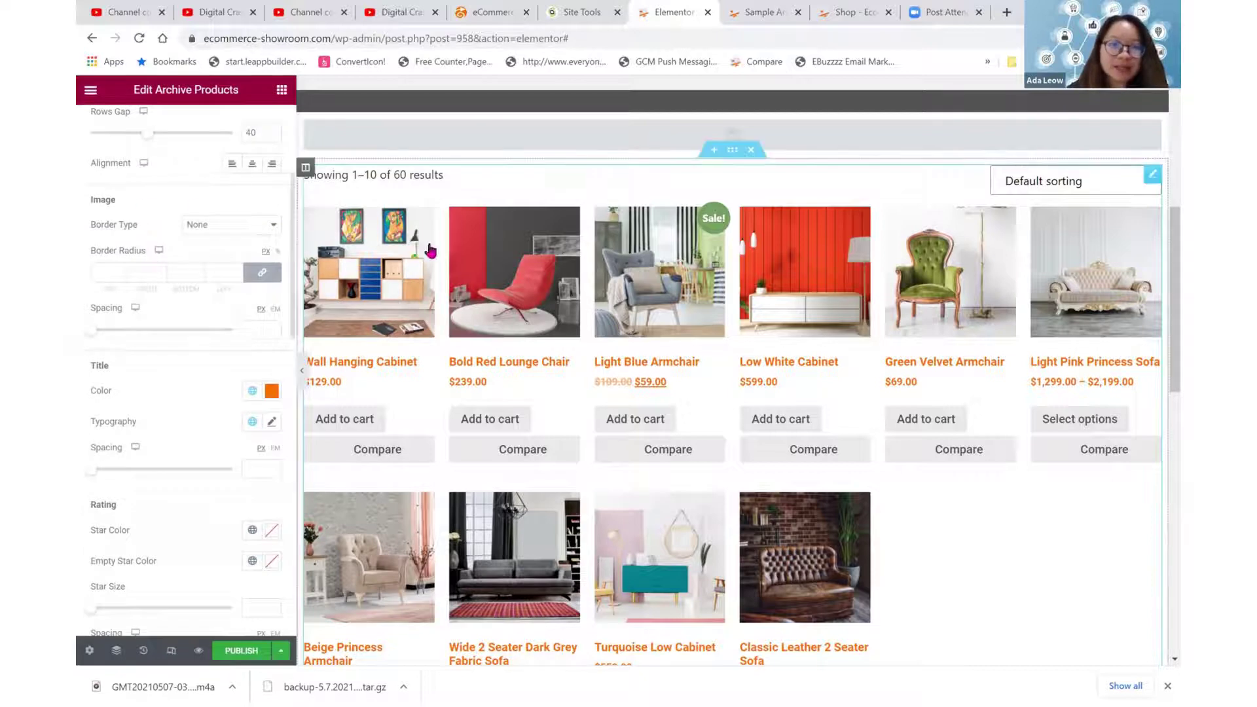
click(240, 229)
click(233, 267)
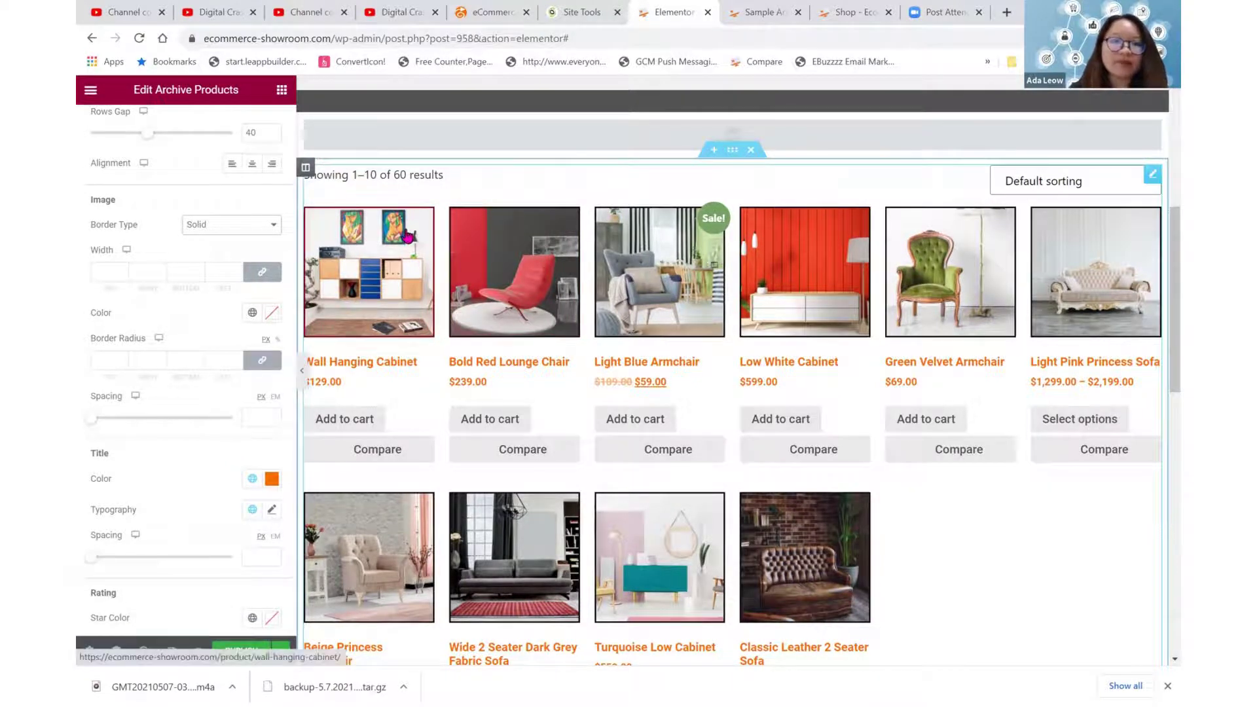
click(125, 270)
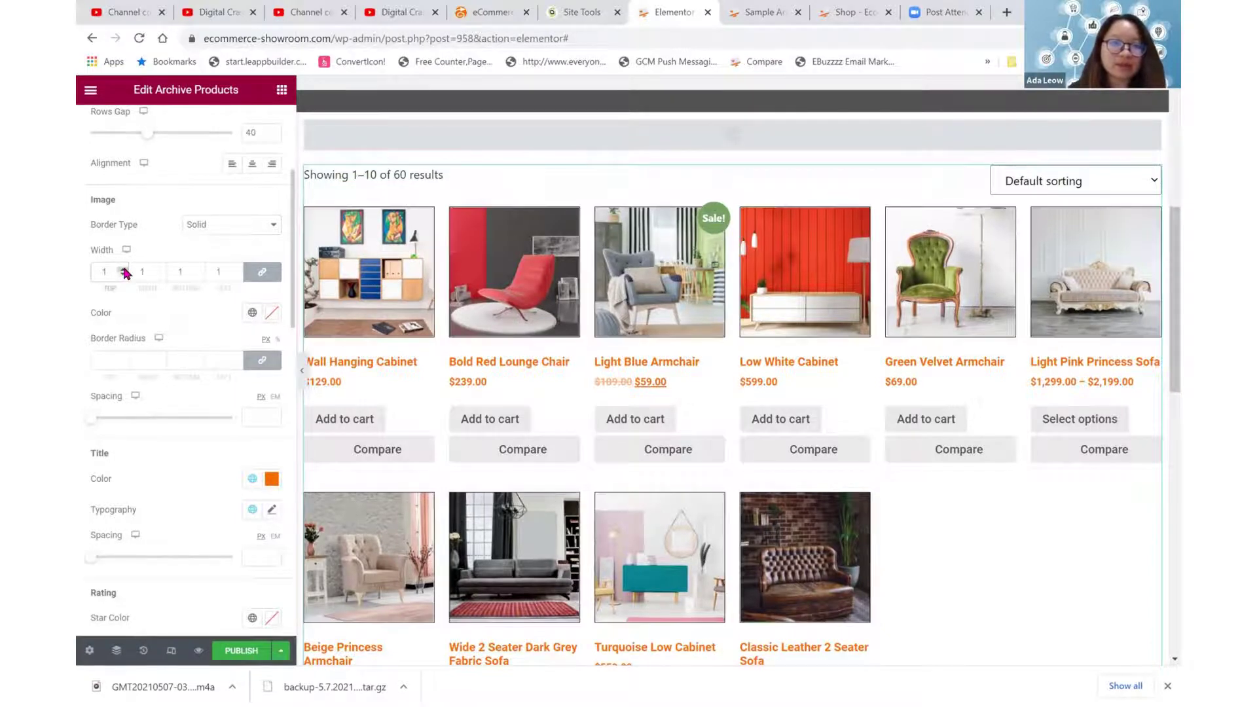
click(123, 268)
click(123, 269)
click(123, 269)
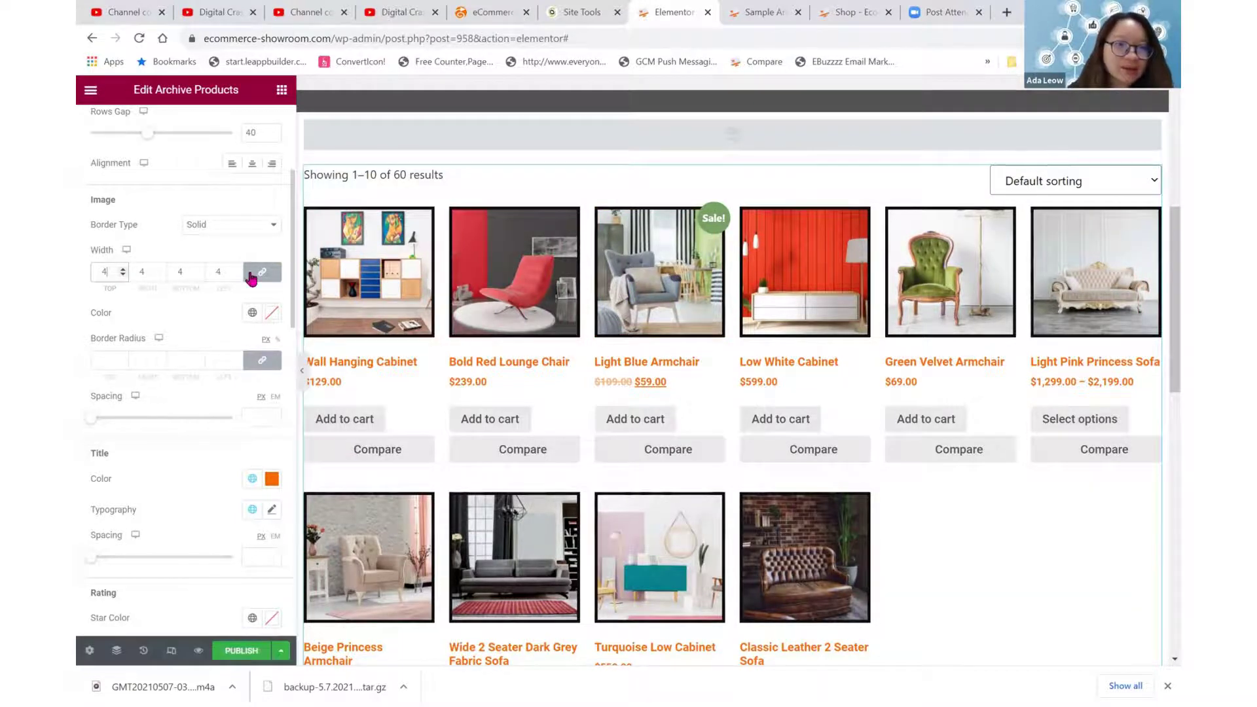
- Centre-align the product names, prices and buttons
click(253, 165)
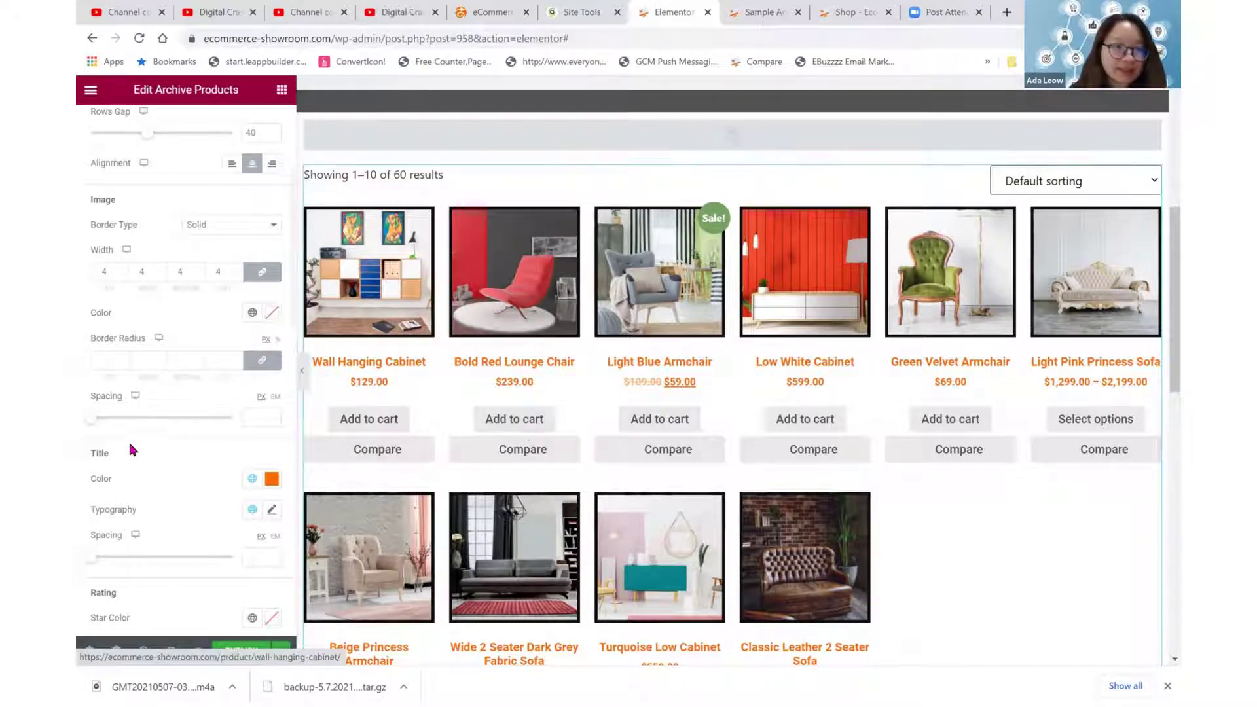
scroll(131, 456, down, 3)
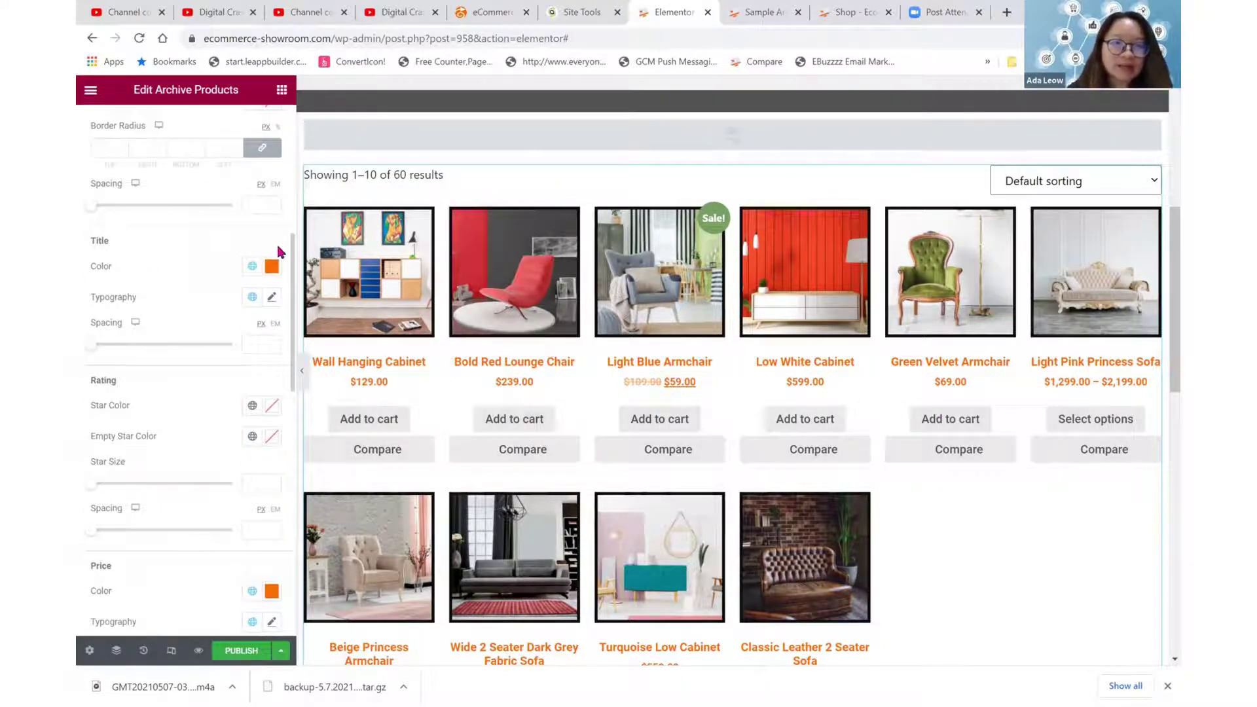
scroll(191, 399, down, 3)
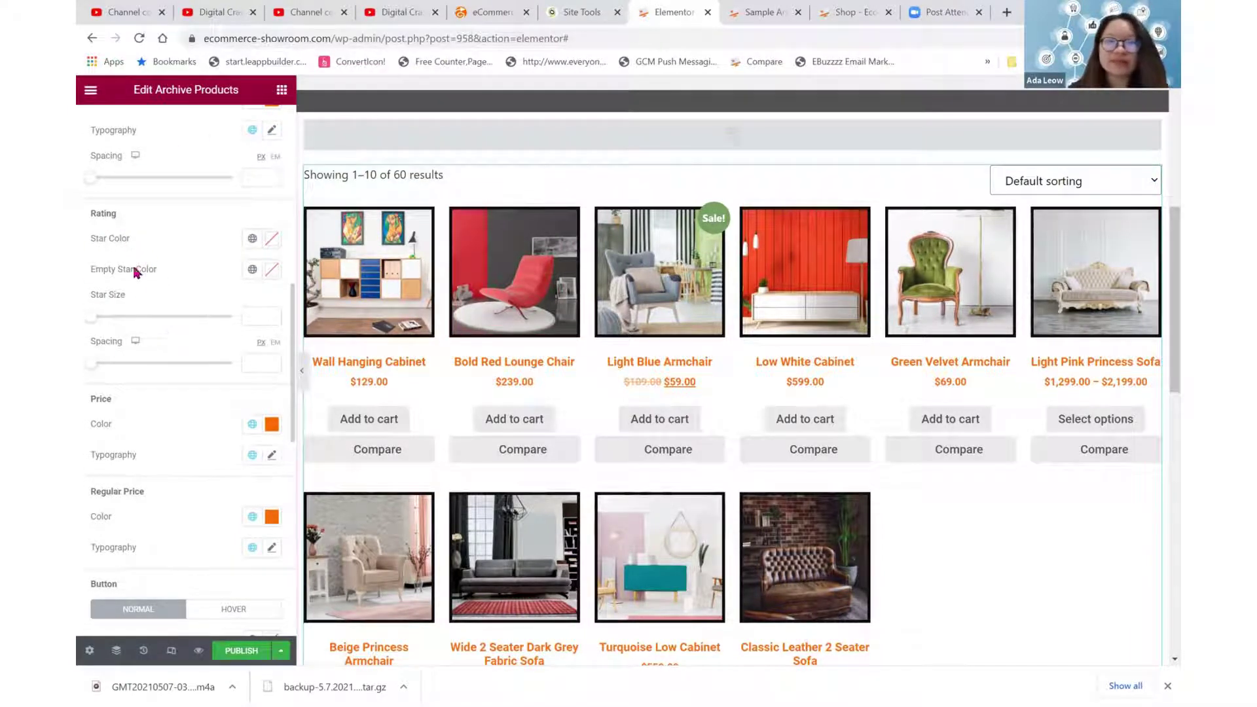
scroll(185, 300, down, 3)
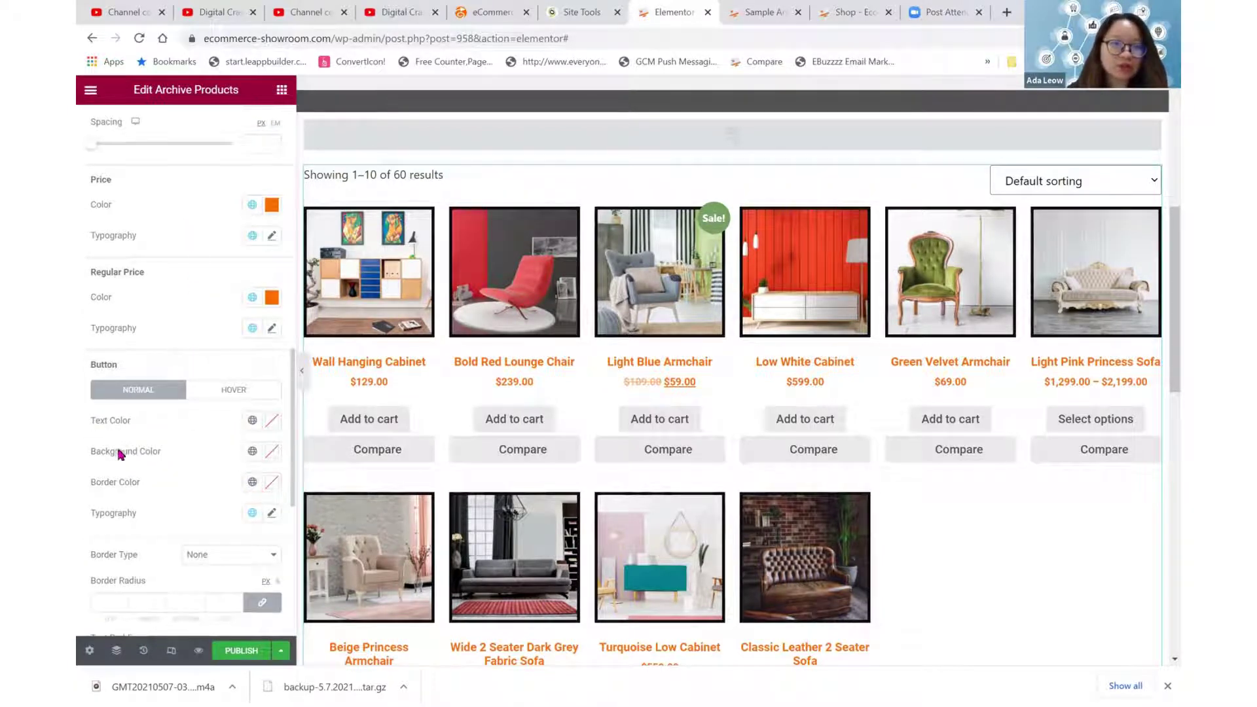
scroll(120, 453, down, 2)
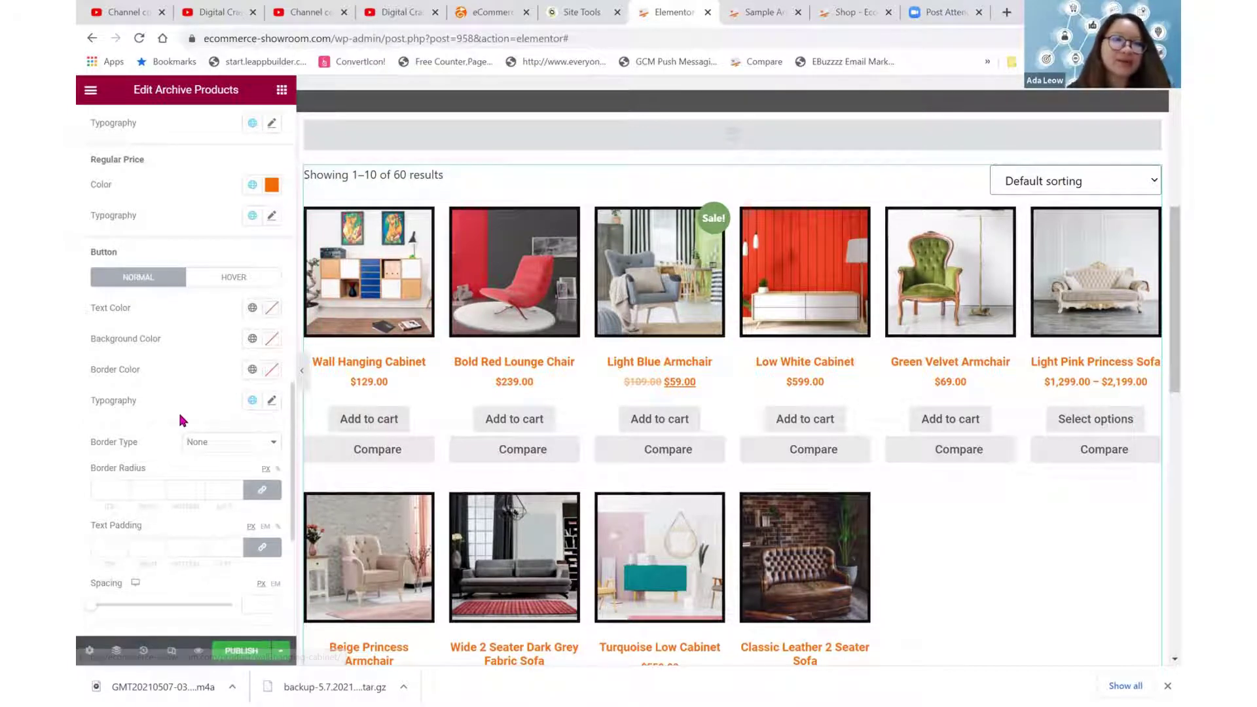
scroll(182, 419, down, 3)
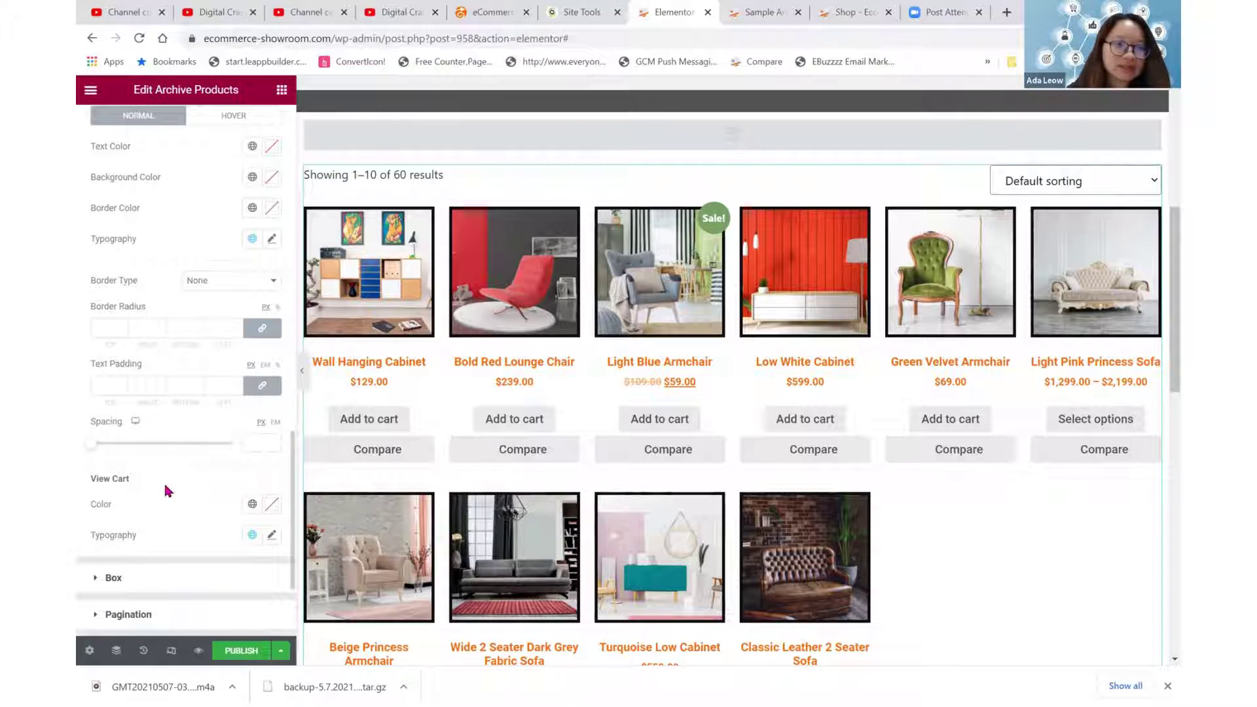
scroll(164, 488, down, 3)
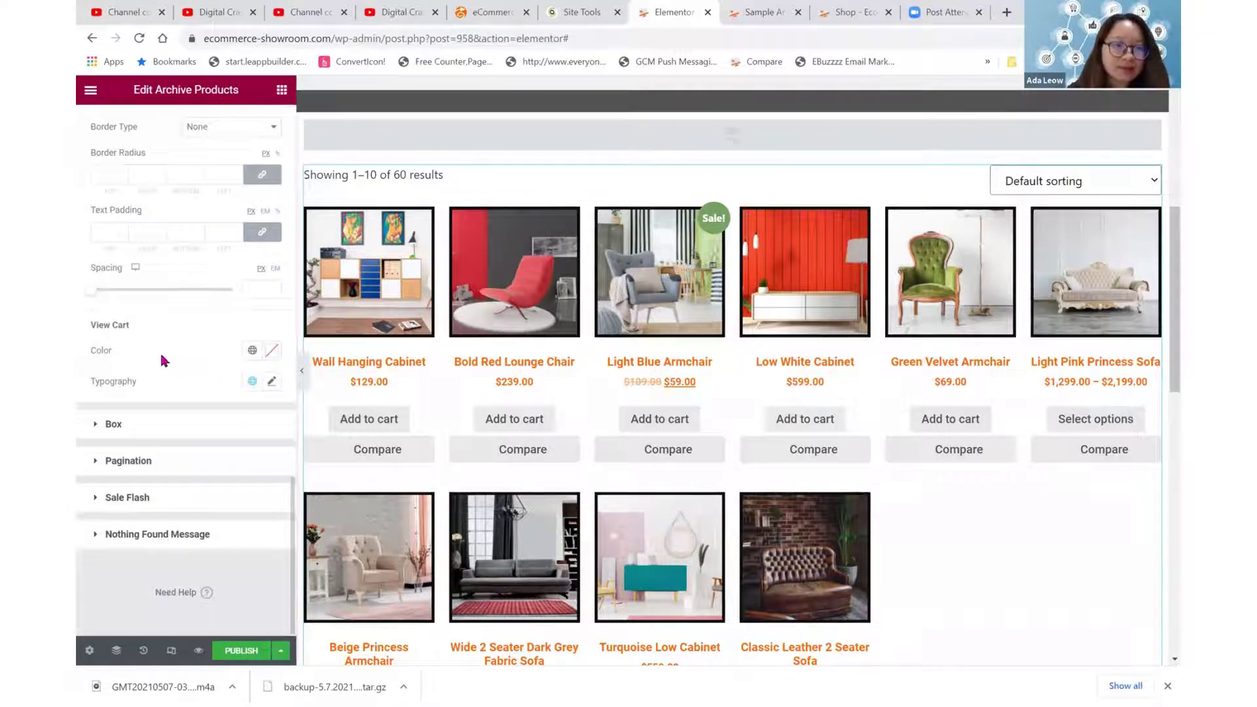
- In the Box styling, try a 3 px product box border, then set the width back to 0
click(163, 425)
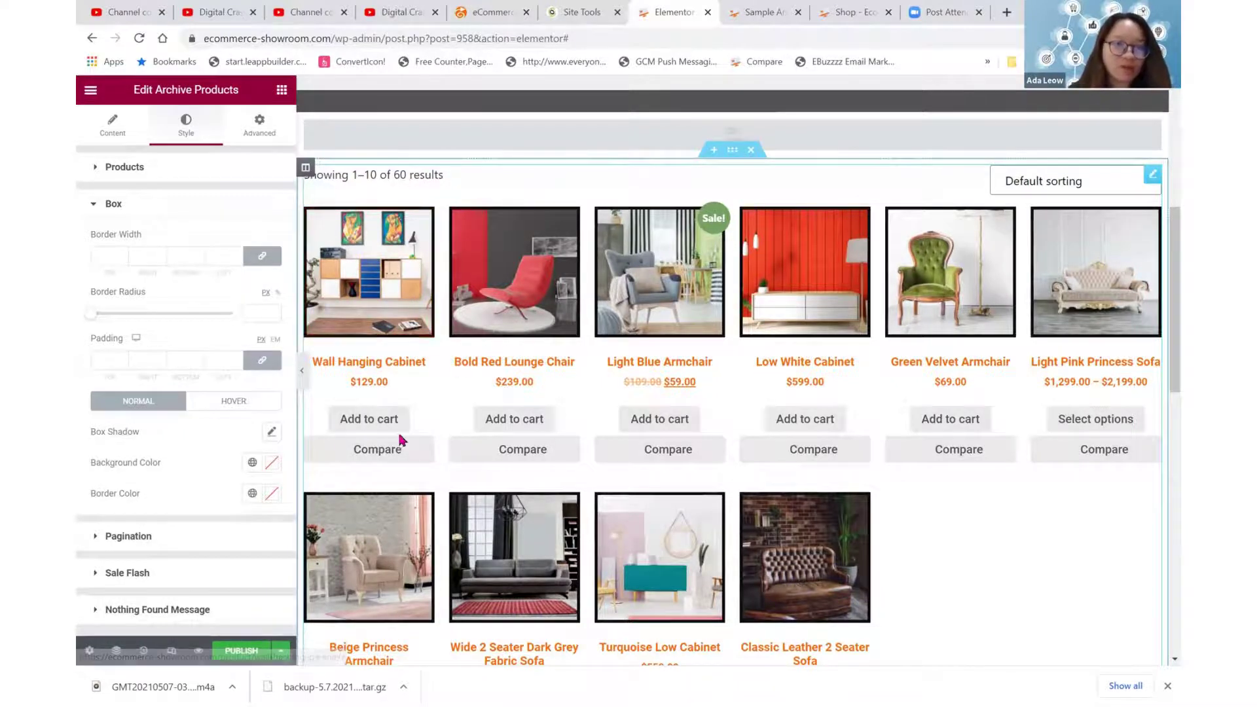
click(122, 256)
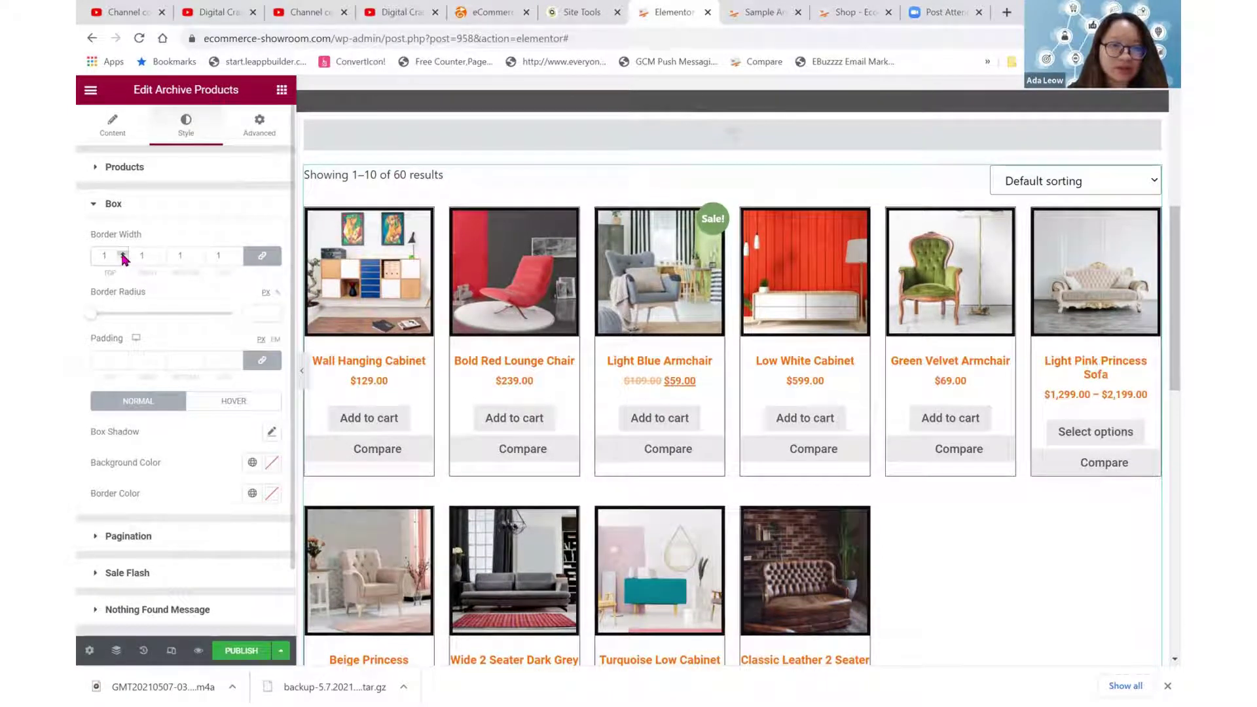
click(123, 256)
click(123, 256)
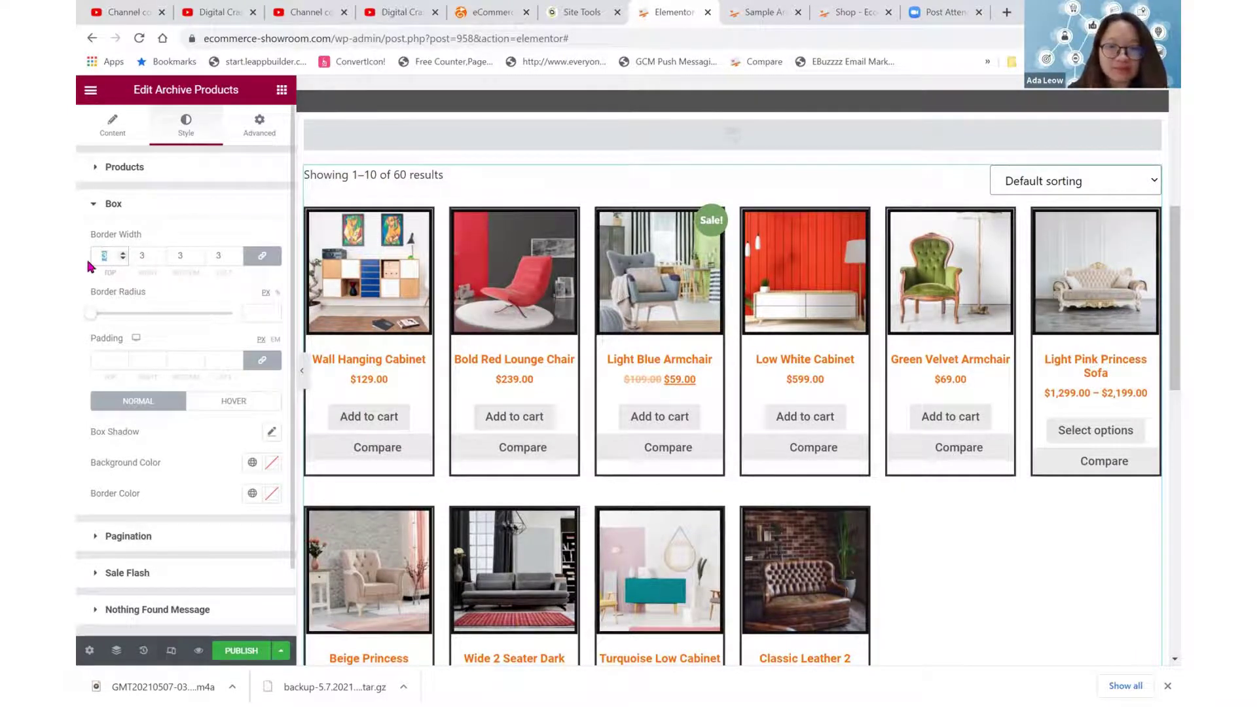
text(0)
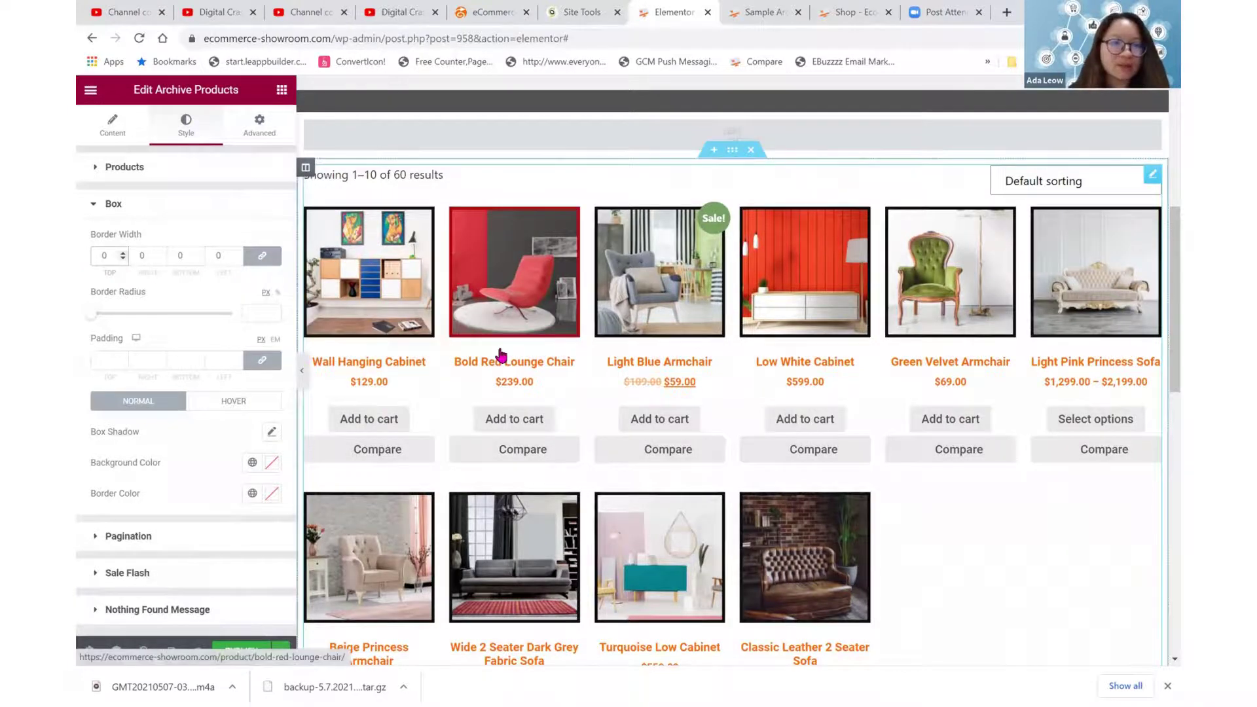
- Remove the normal product box shadow and add a box shadow for the Hover state
click(273, 432)
click(272, 432)
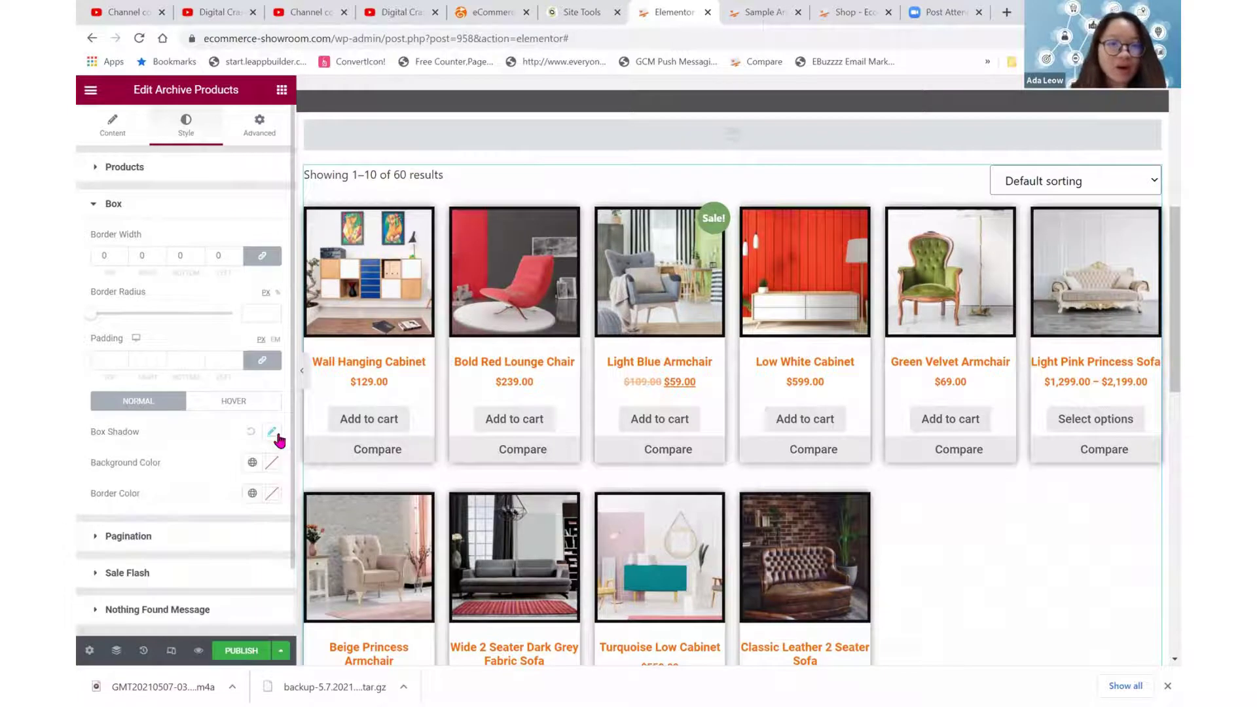
click(251, 431)
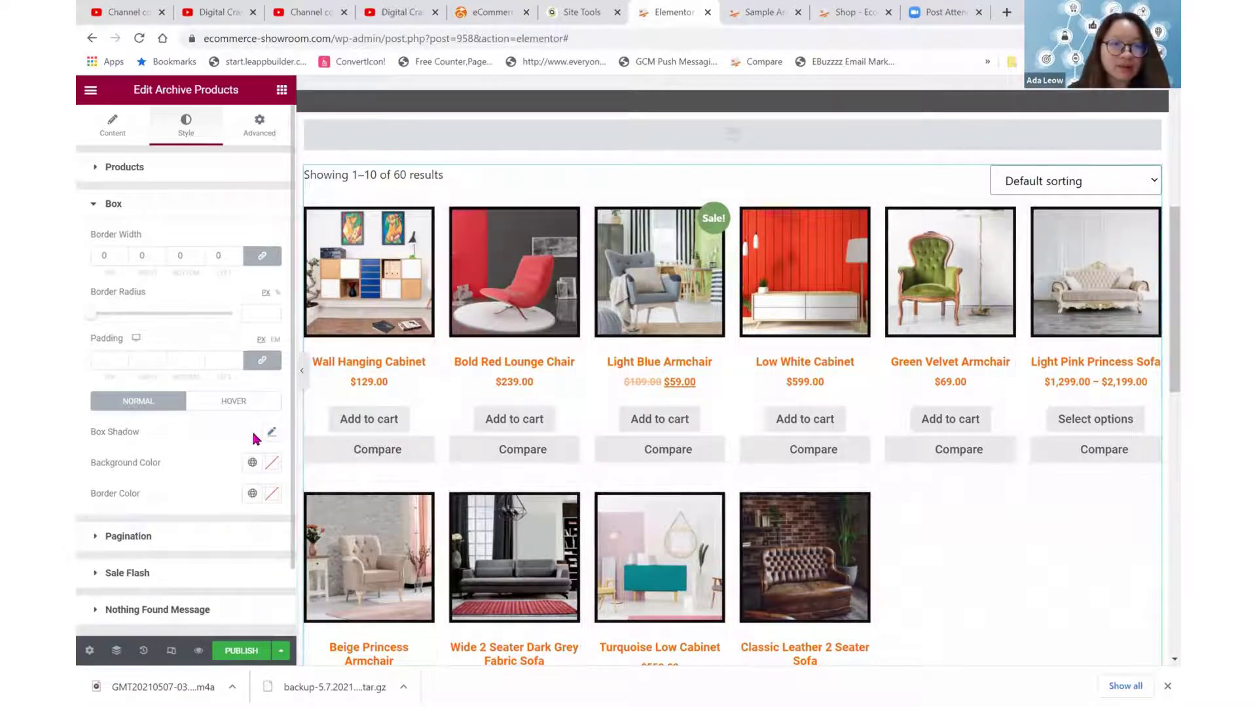
click(245, 401)
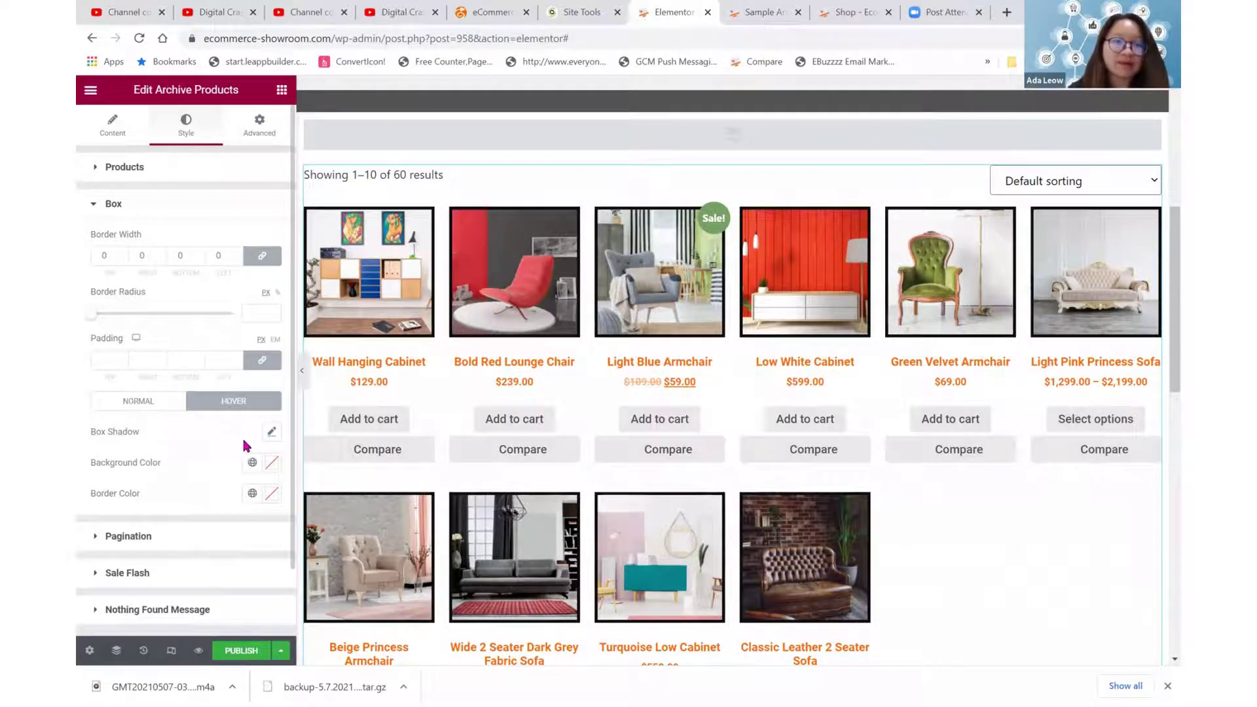
click(272, 432)
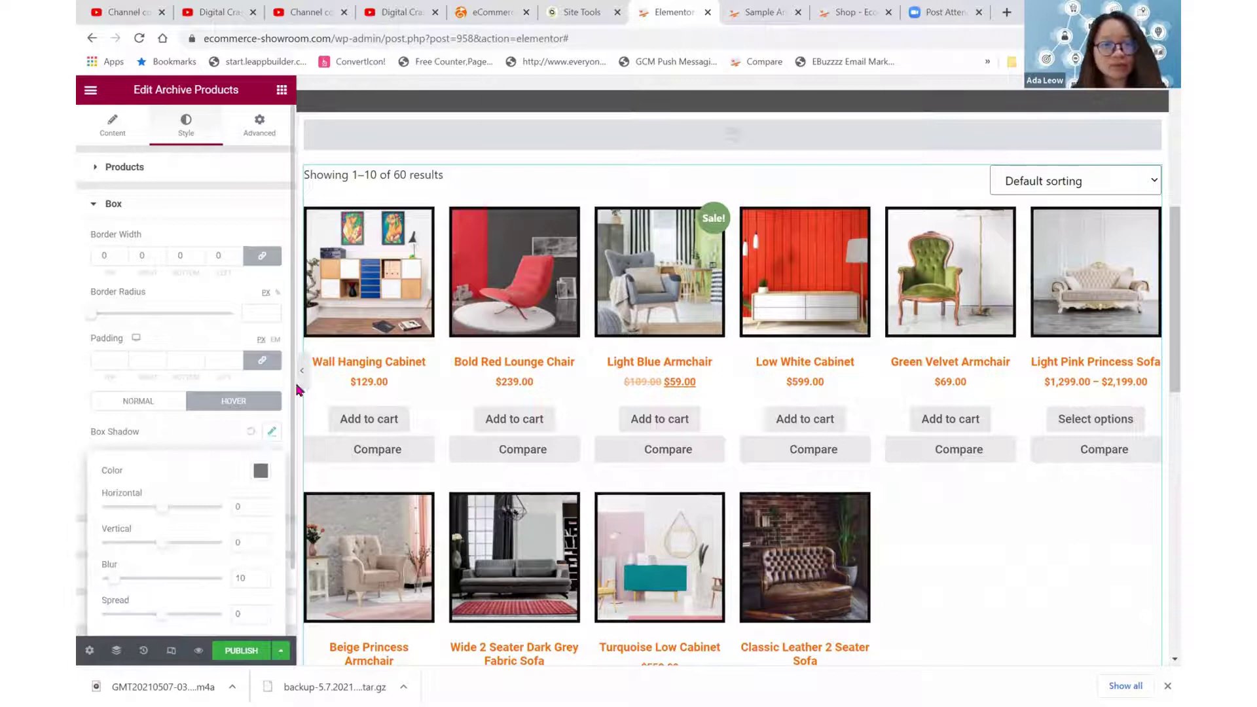
- Set the hovered product boxes' linked padding to 8 on all sides
click(122, 357)
click(121, 357)
click(122, 358)
click(122, 357)
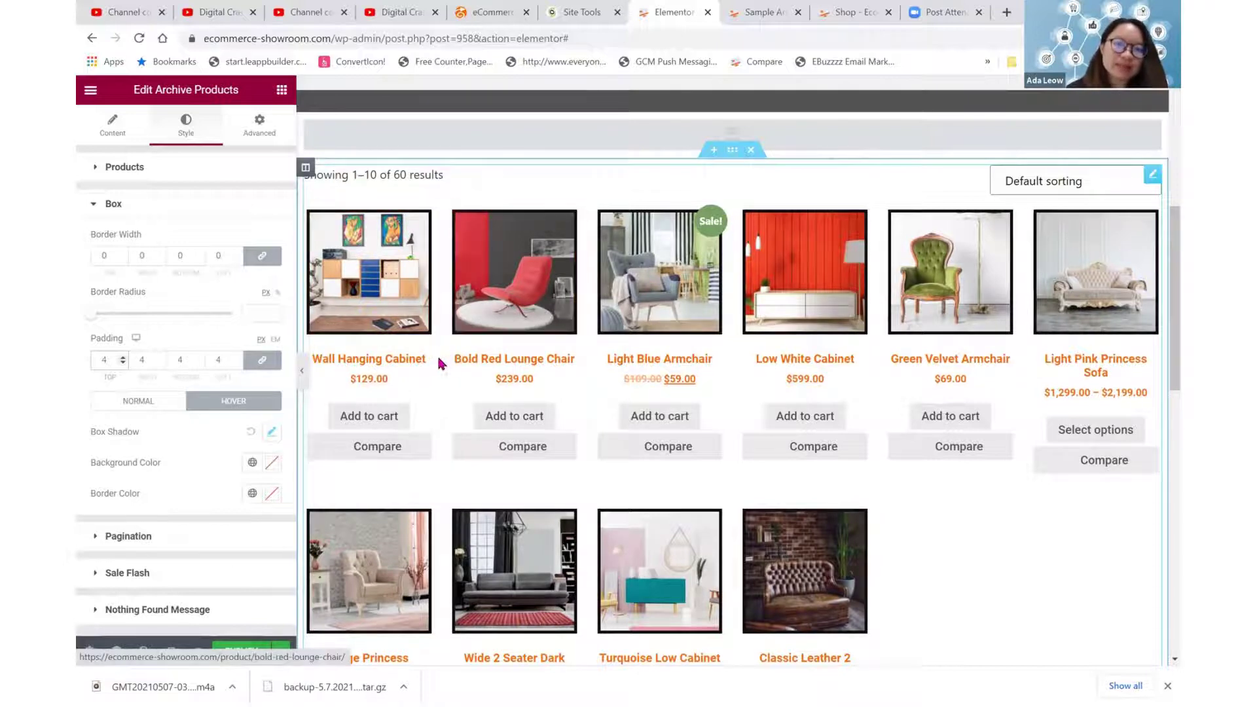
click(122, 357)
click(122, 357)
click(123, 357)
click(122, 358)
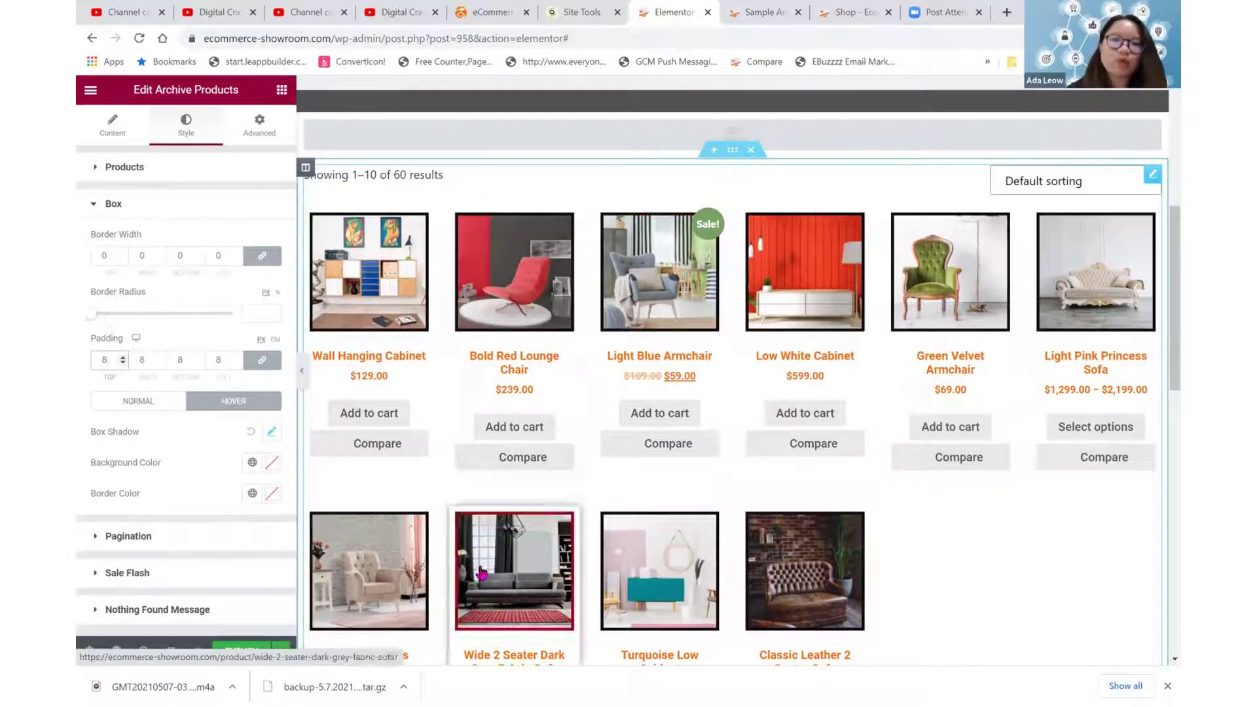
- Check the hover-styled product grid, then go back to the Elementor Elements list
scroll(427, 293, down, 5)
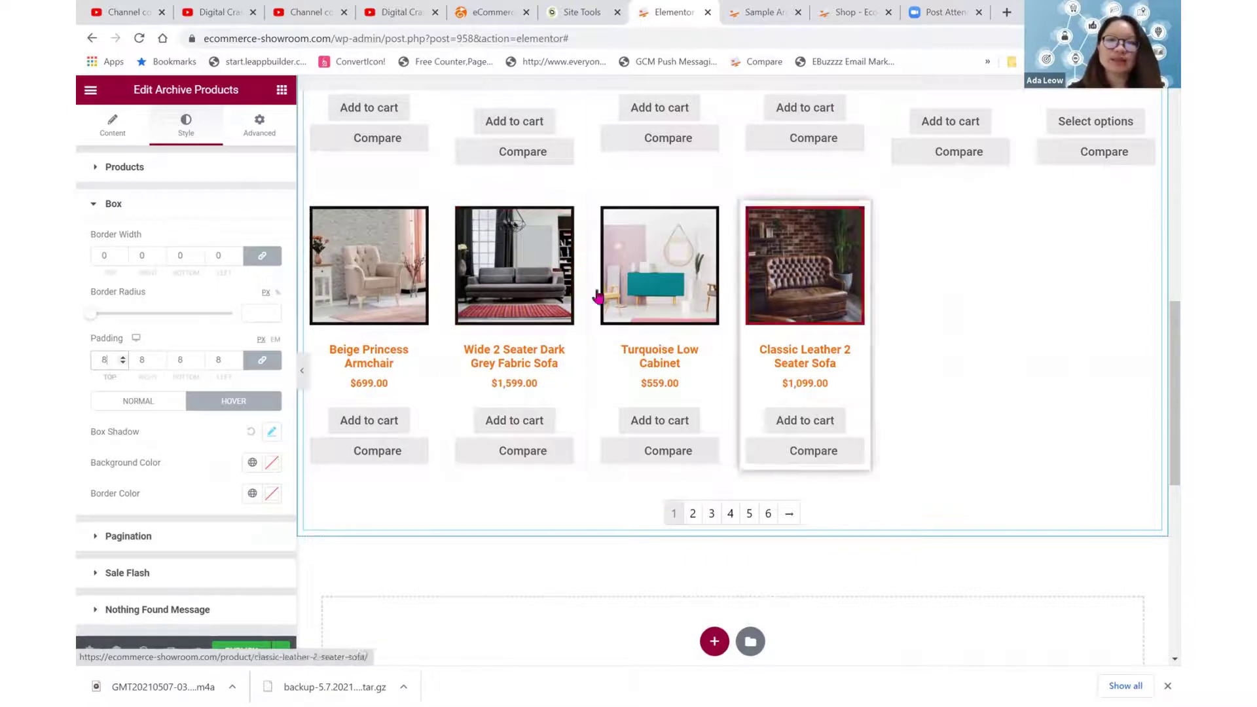
scroll(653, 251, up, 3)
scroll(629, 300, down, 3)
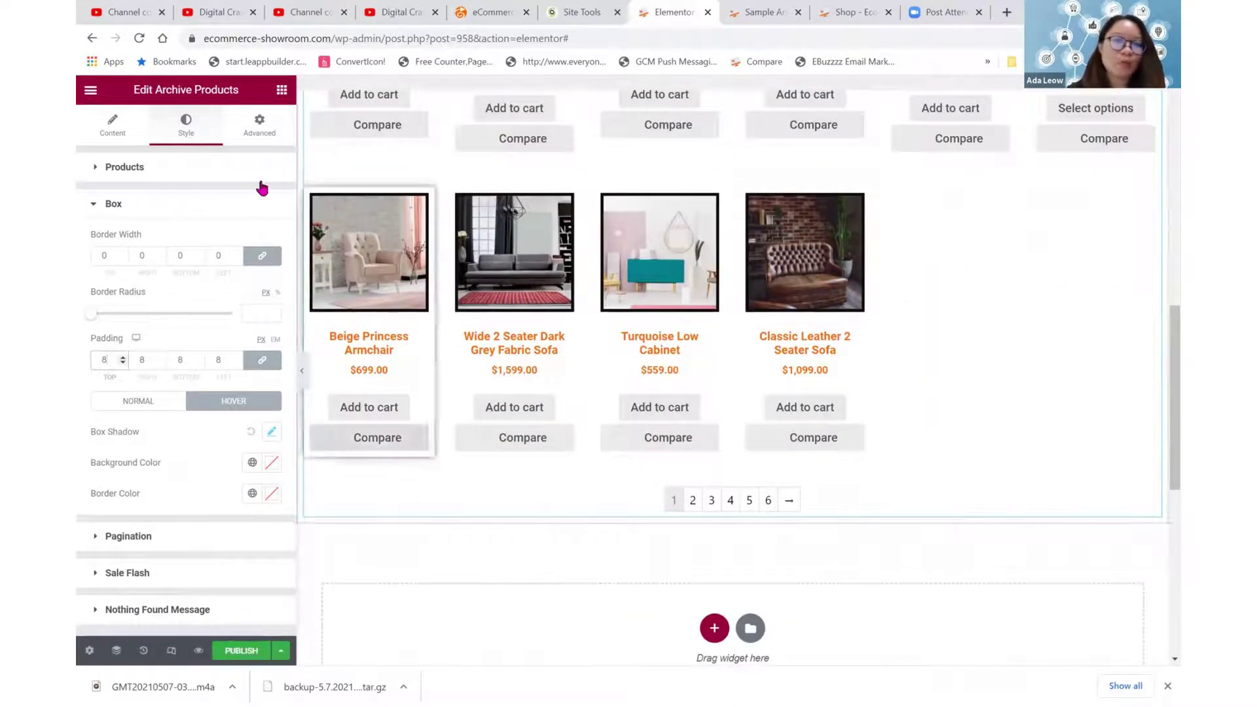
click(278, 103)
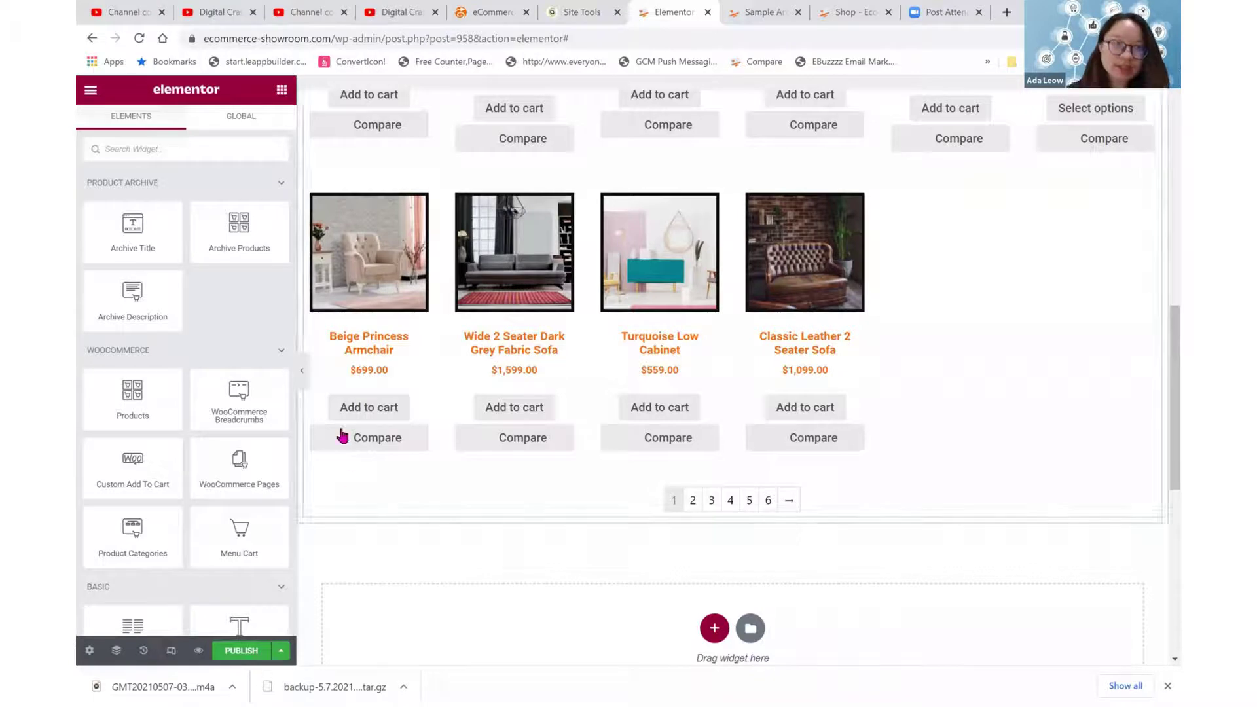
- Add a single-column section below the products, set to Full Width and stretched
scroll(216, 415, down, 3)
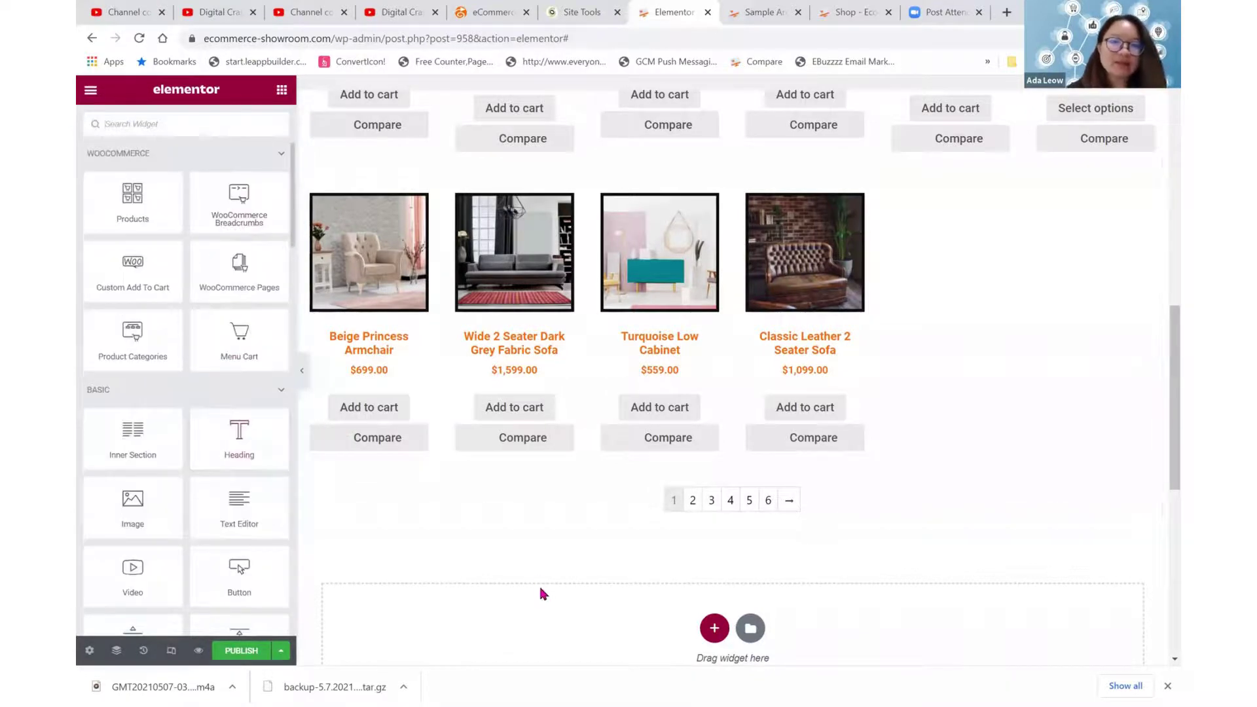
click(714, 628)
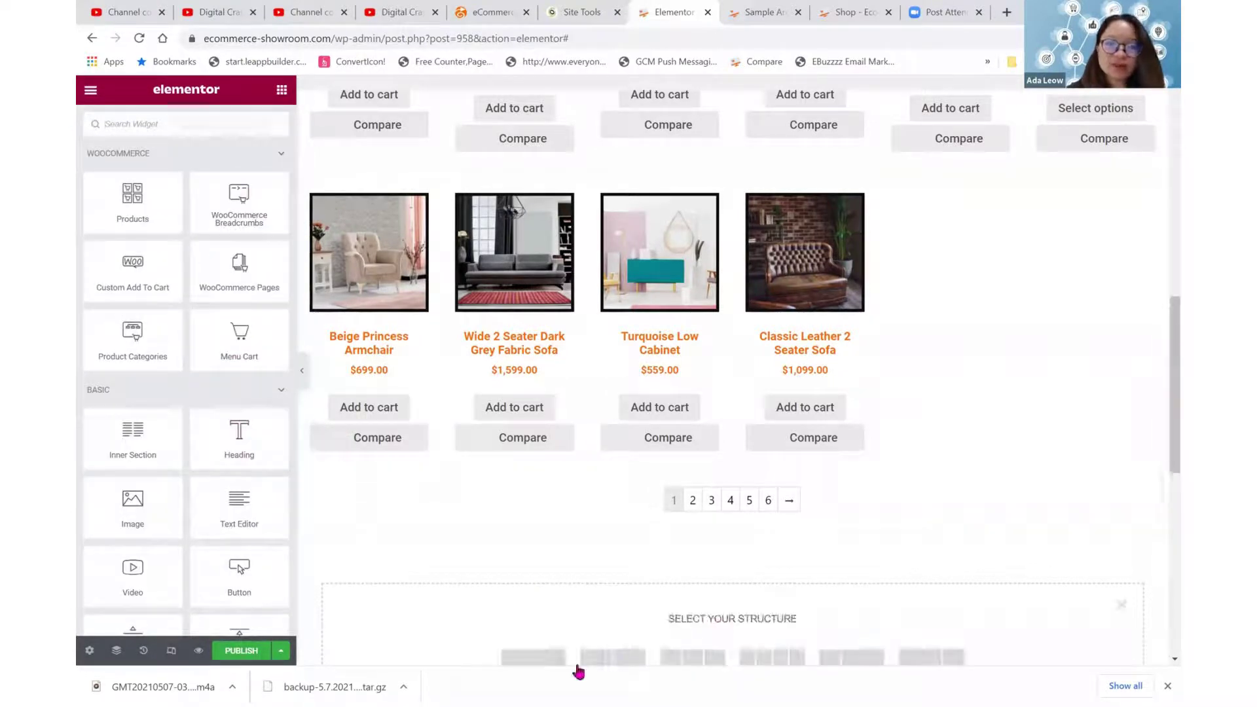
click(540, 654)
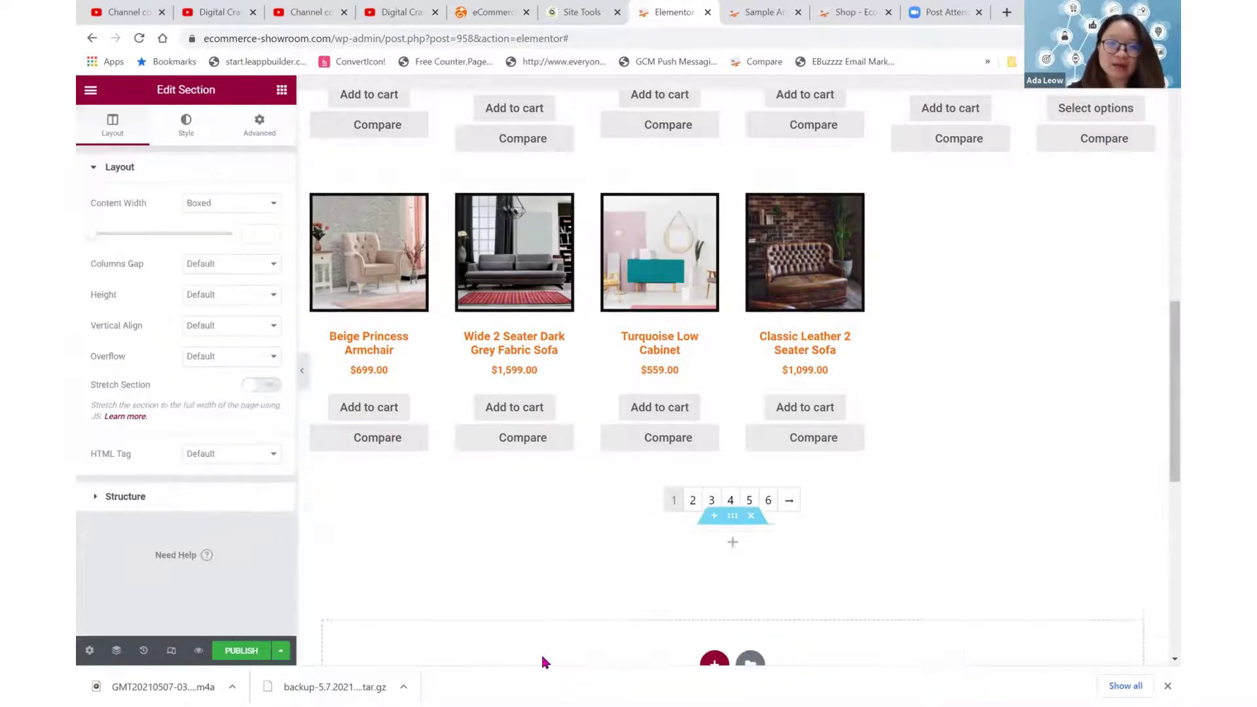
click(224, 203)
click(225, 247)
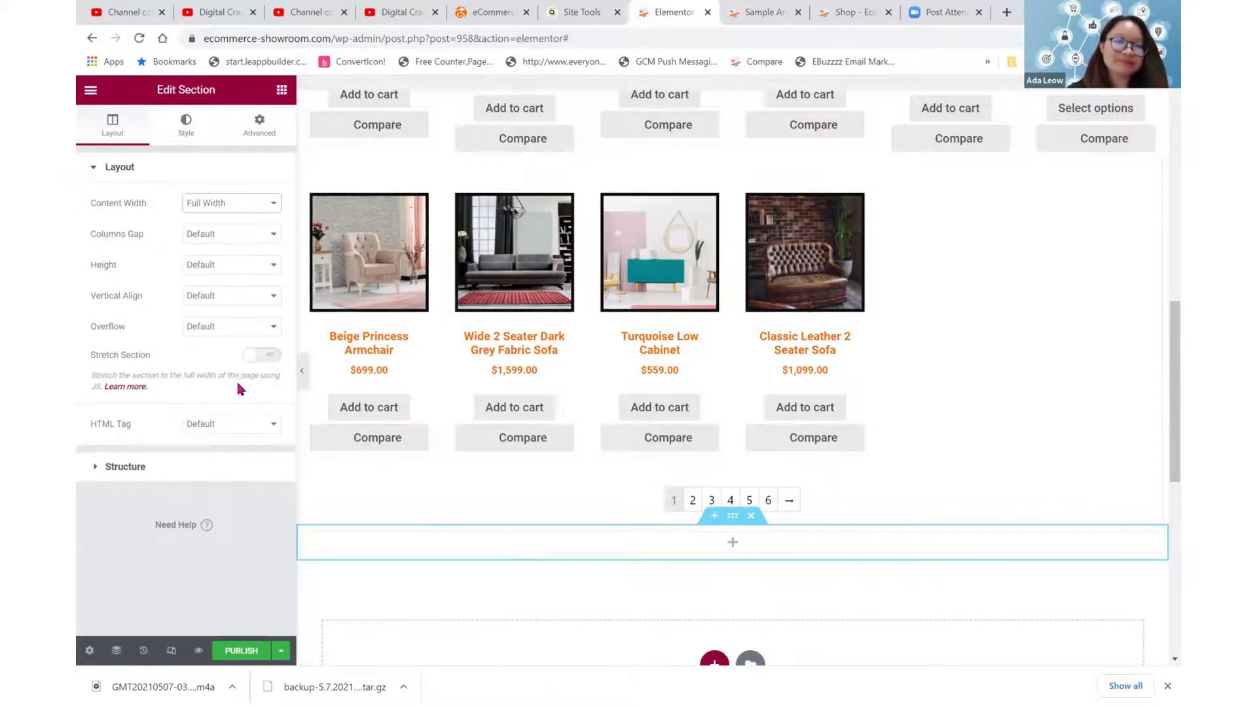
click(260, 354)
- Place a Heading in the new section reading 'Call us to Customize' and centre it
click(282, 90)
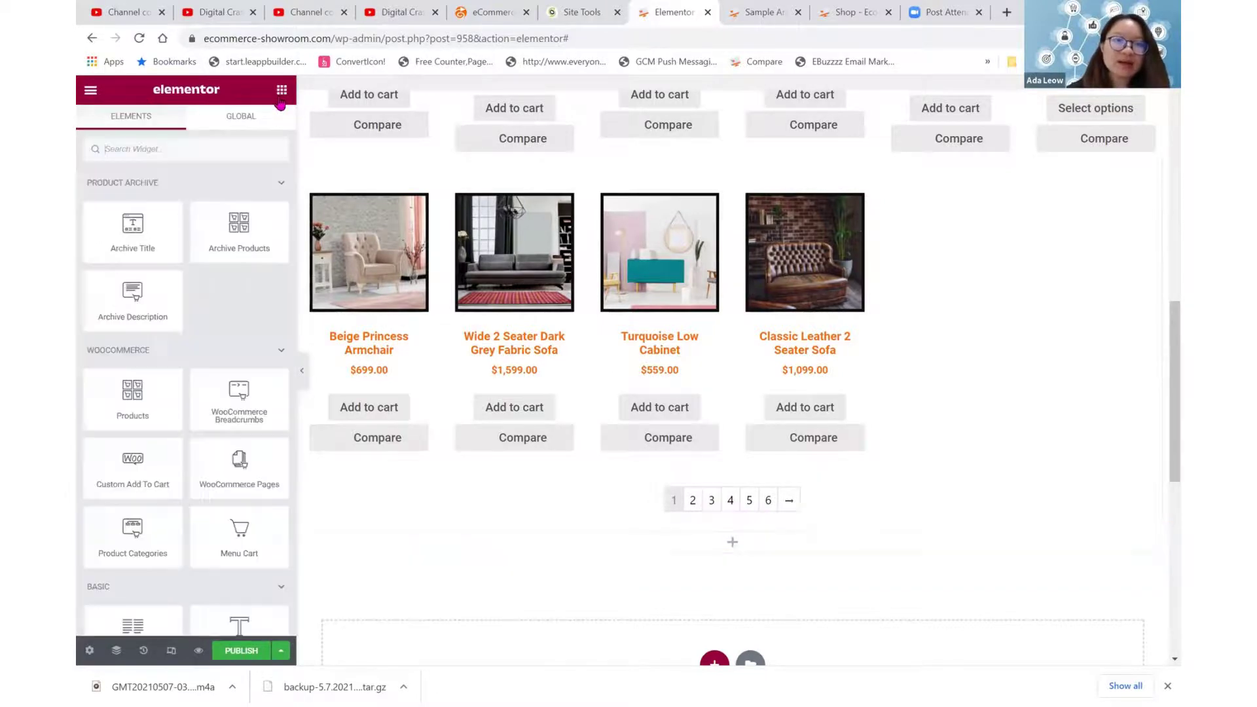
scroll(180, 423, down, 5)
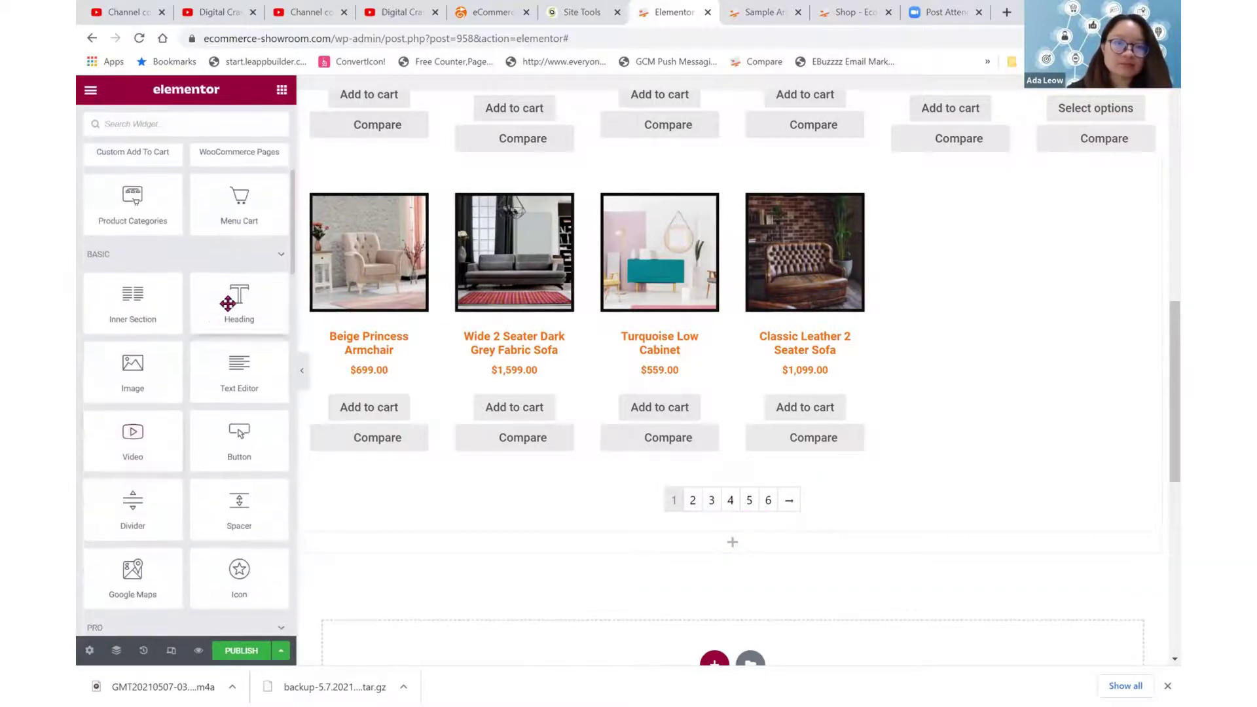
drag(229, 302, 551, 549)
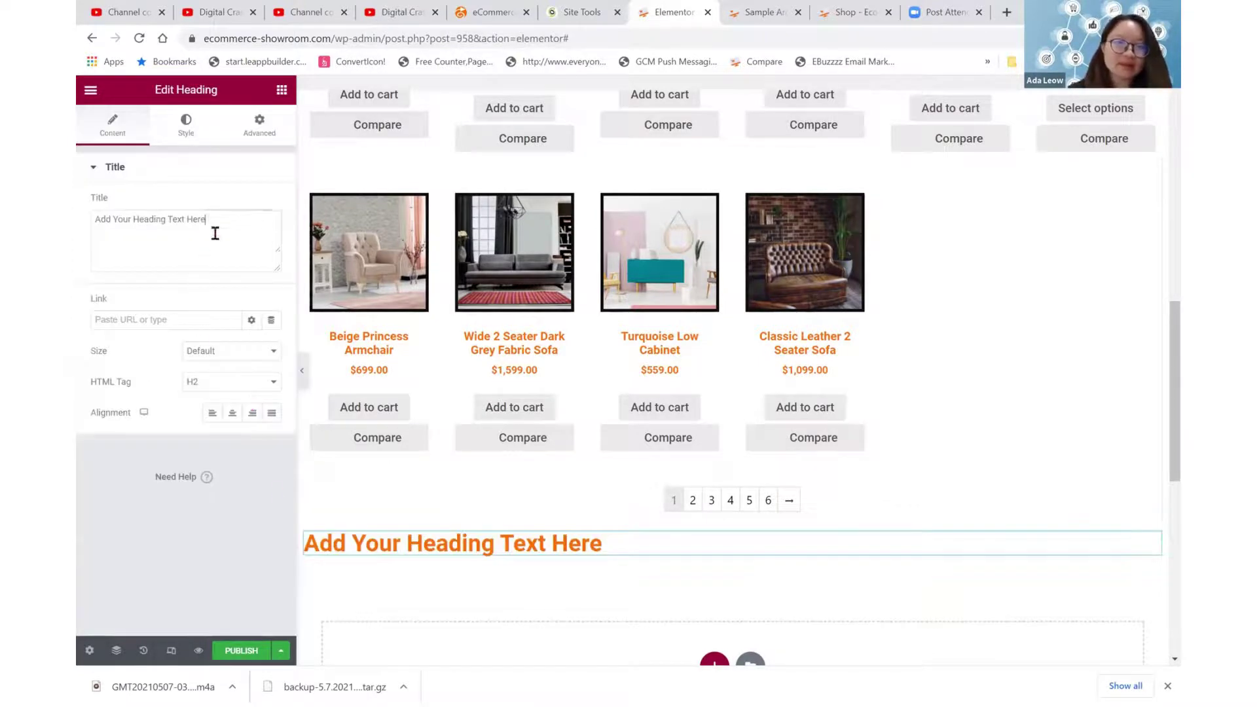
drag(211, 226, 88, 222)
text(C)
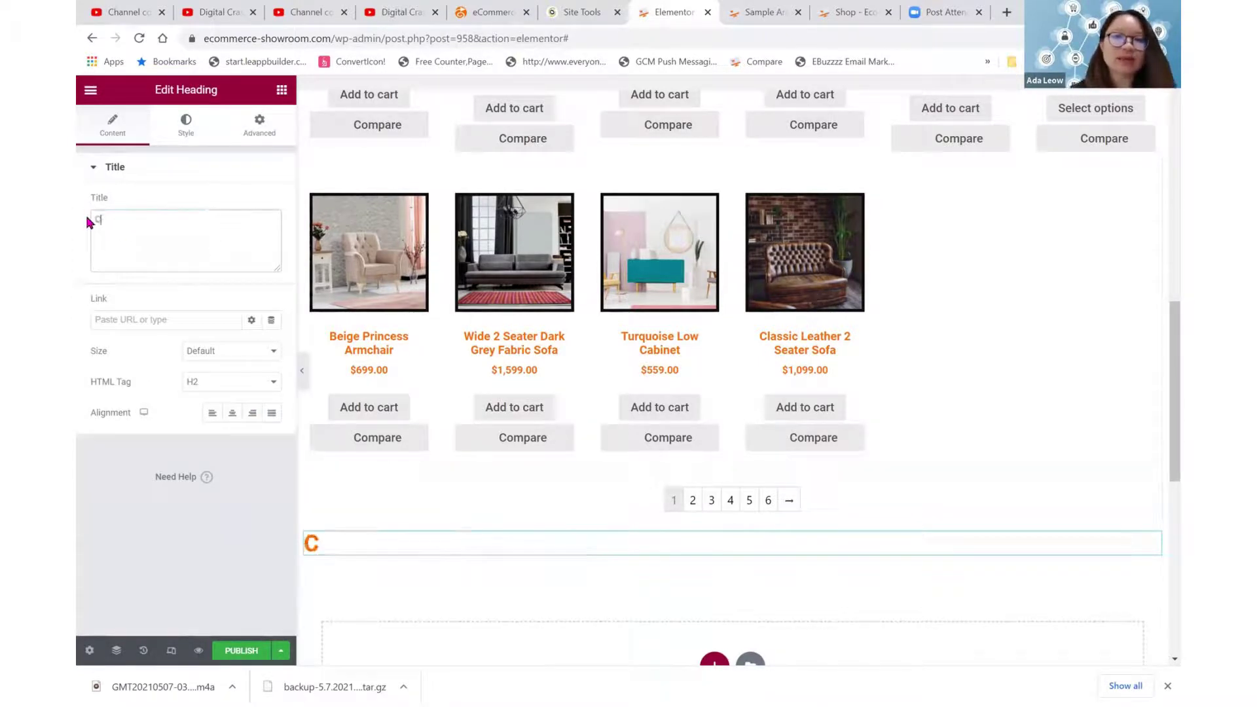
text(all us to Customize!)
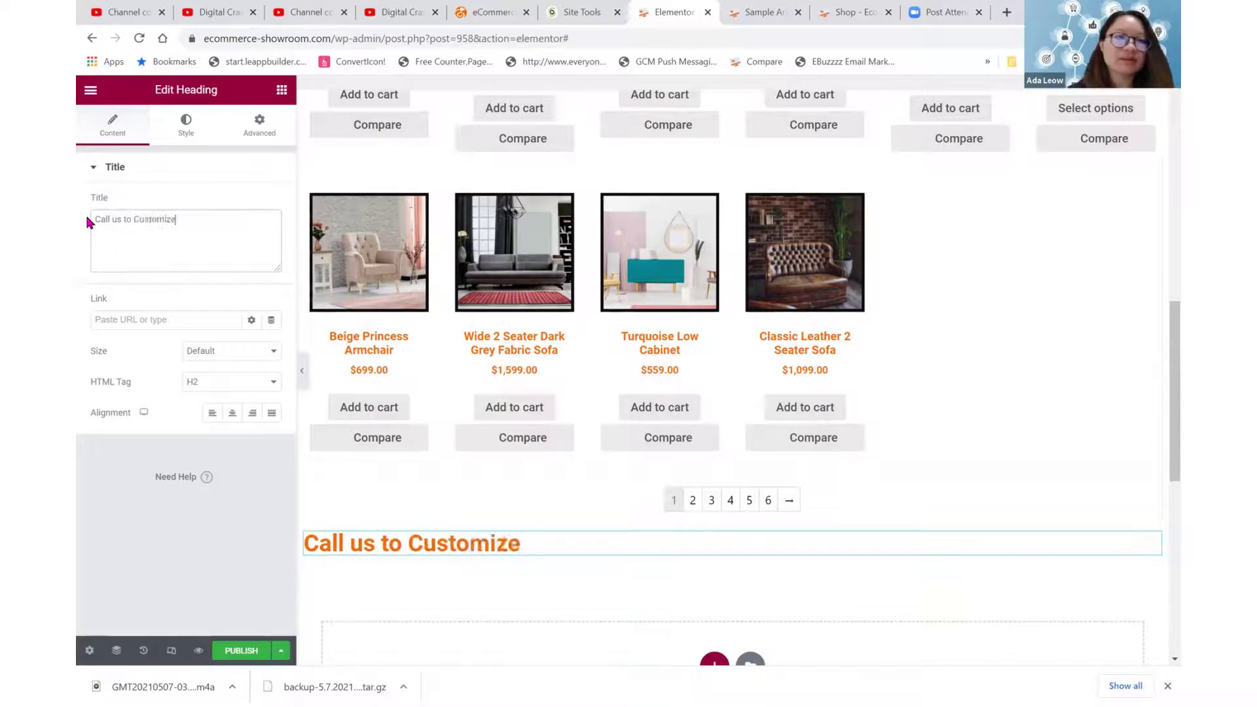
click(233, 413)
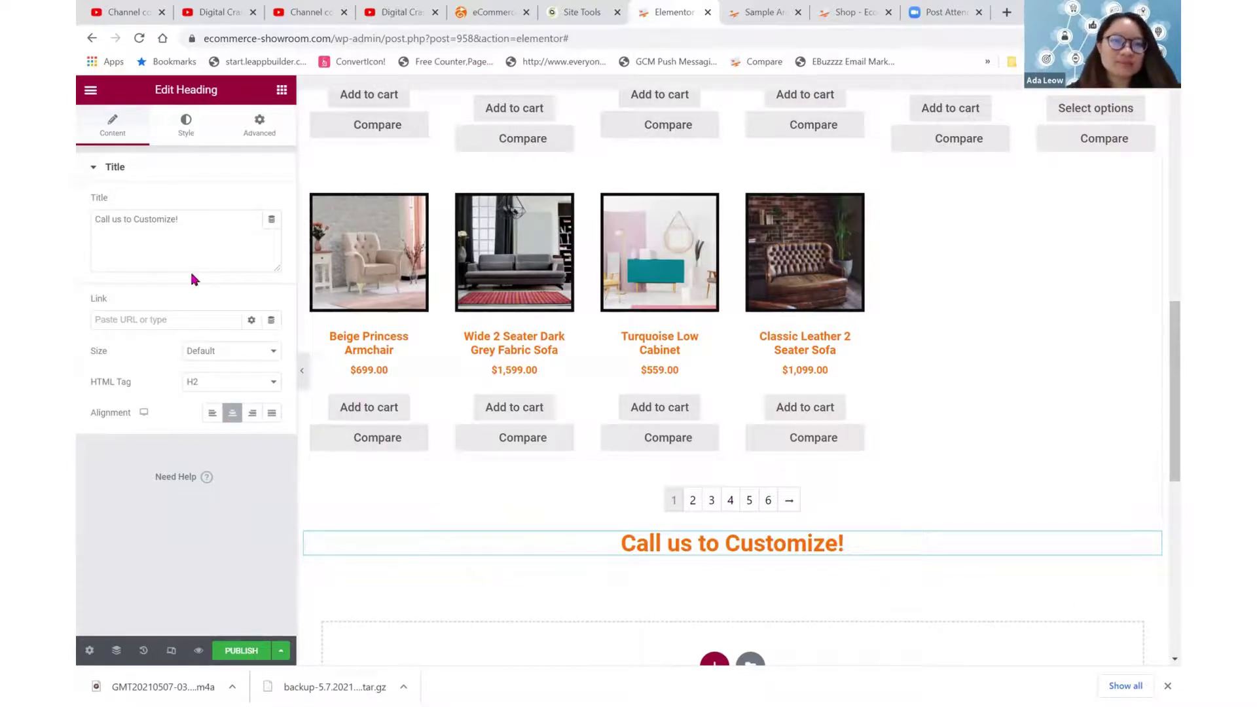
click(188, 124)
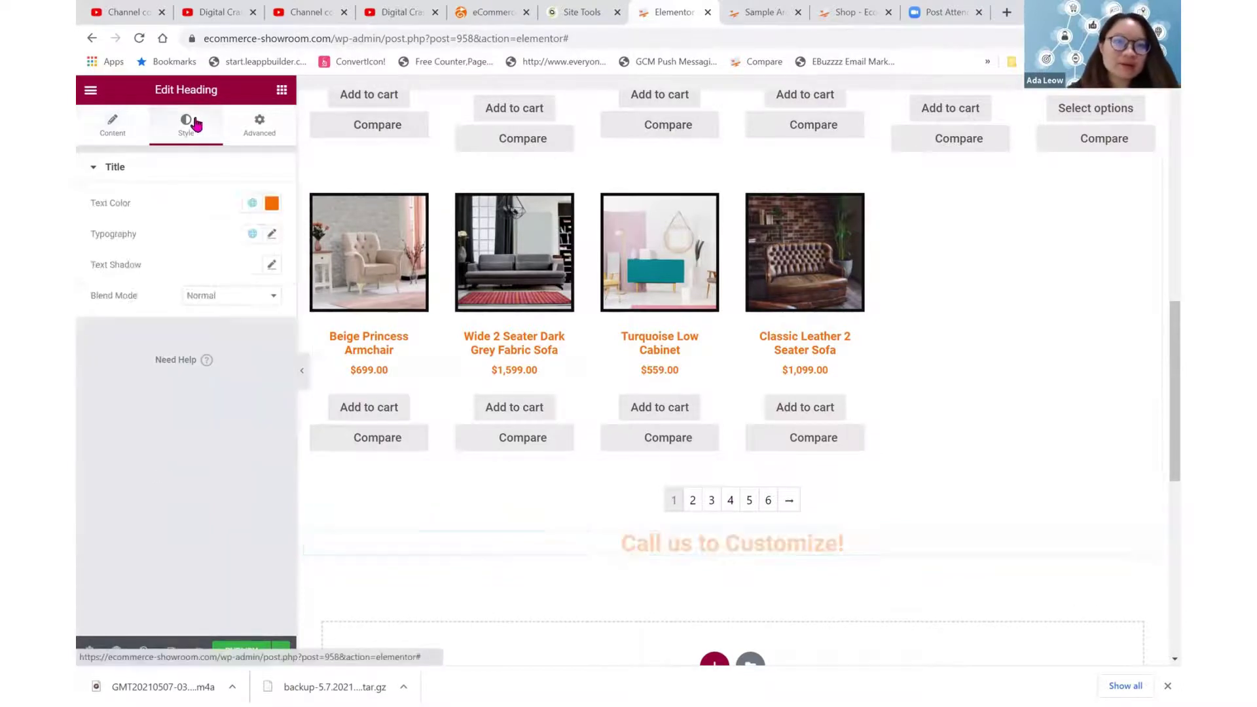
- Set the heading's Typography font size to 77
click(272, 234)
click(162, 351)
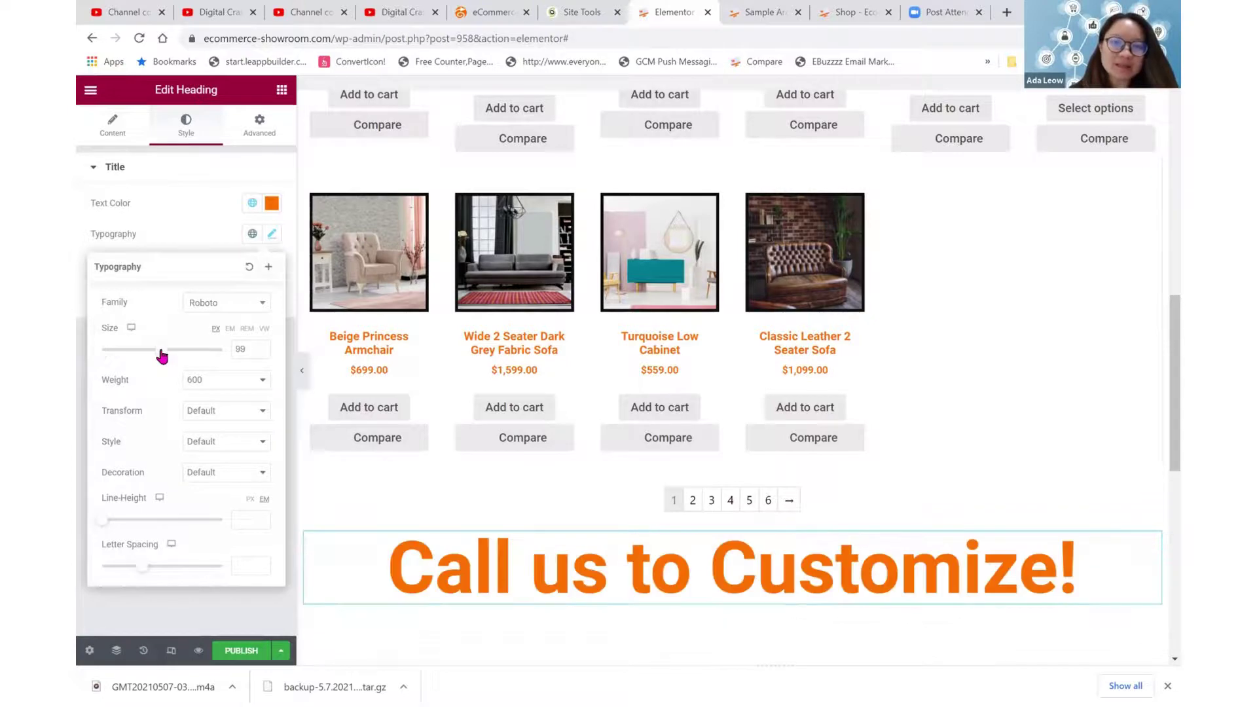
drag(159, 356, 149, 356)
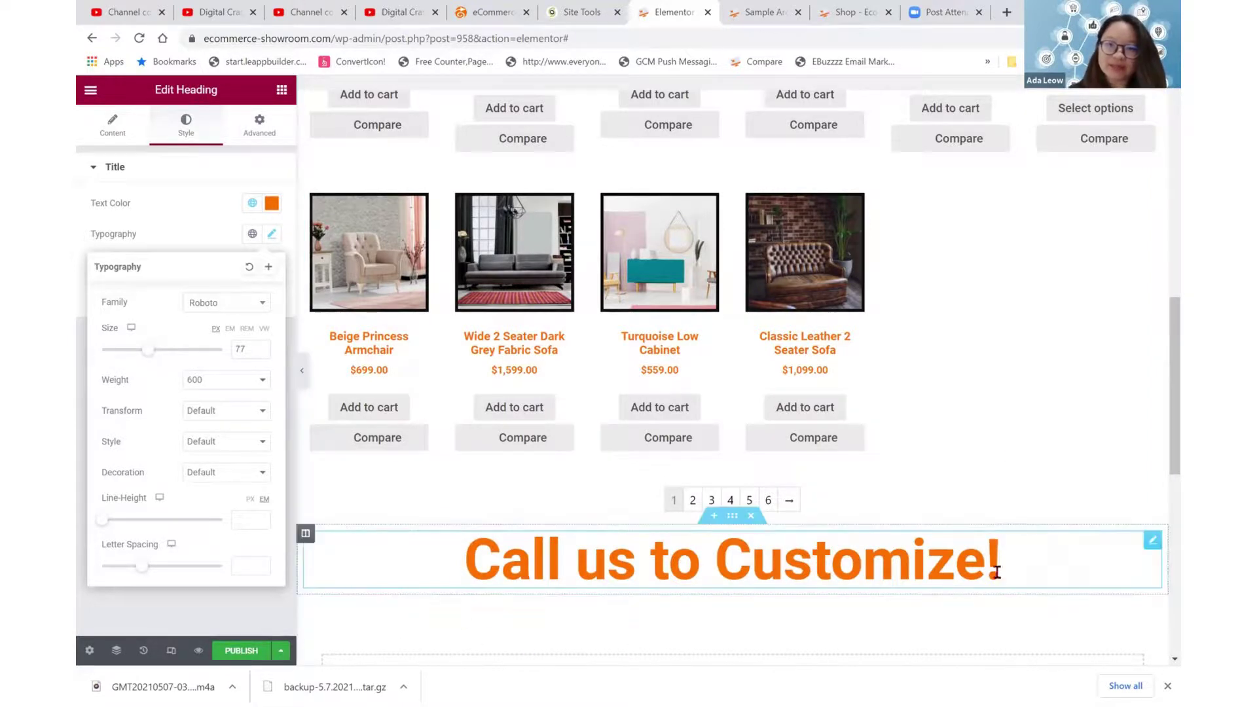
click(960, 622)
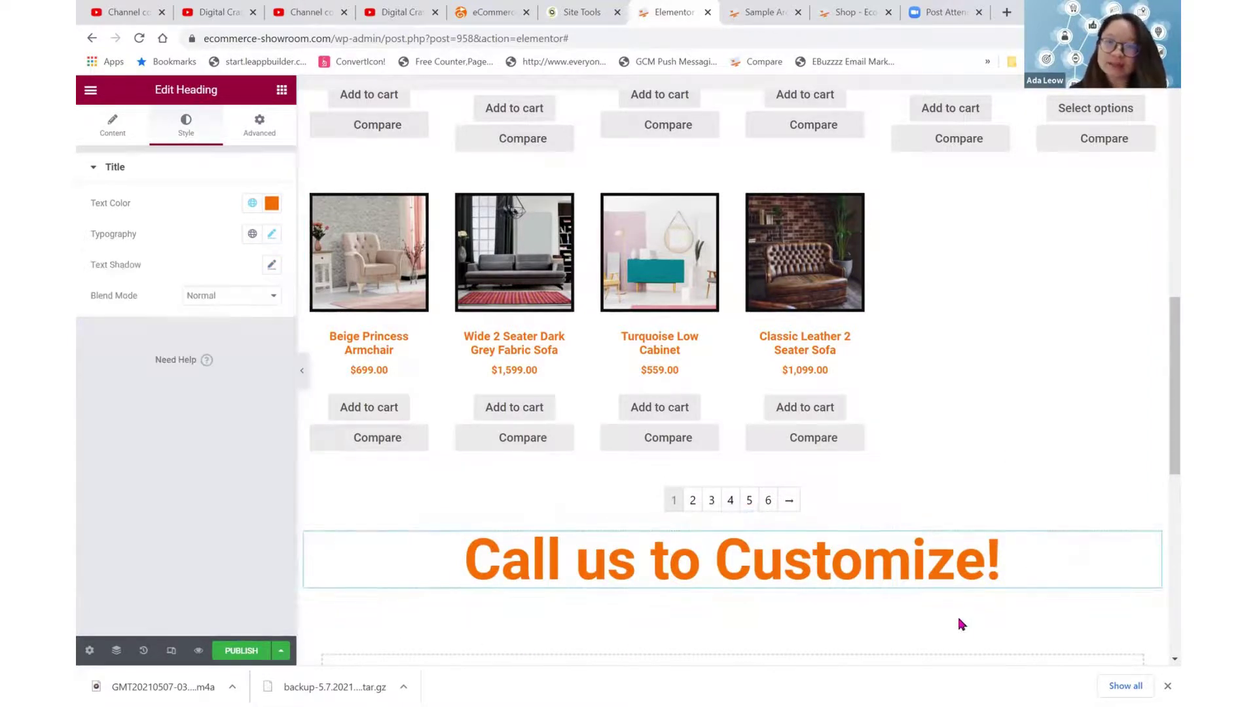
- Publish the template with the display condition Include > Product categories: Sample
click(242, 651)
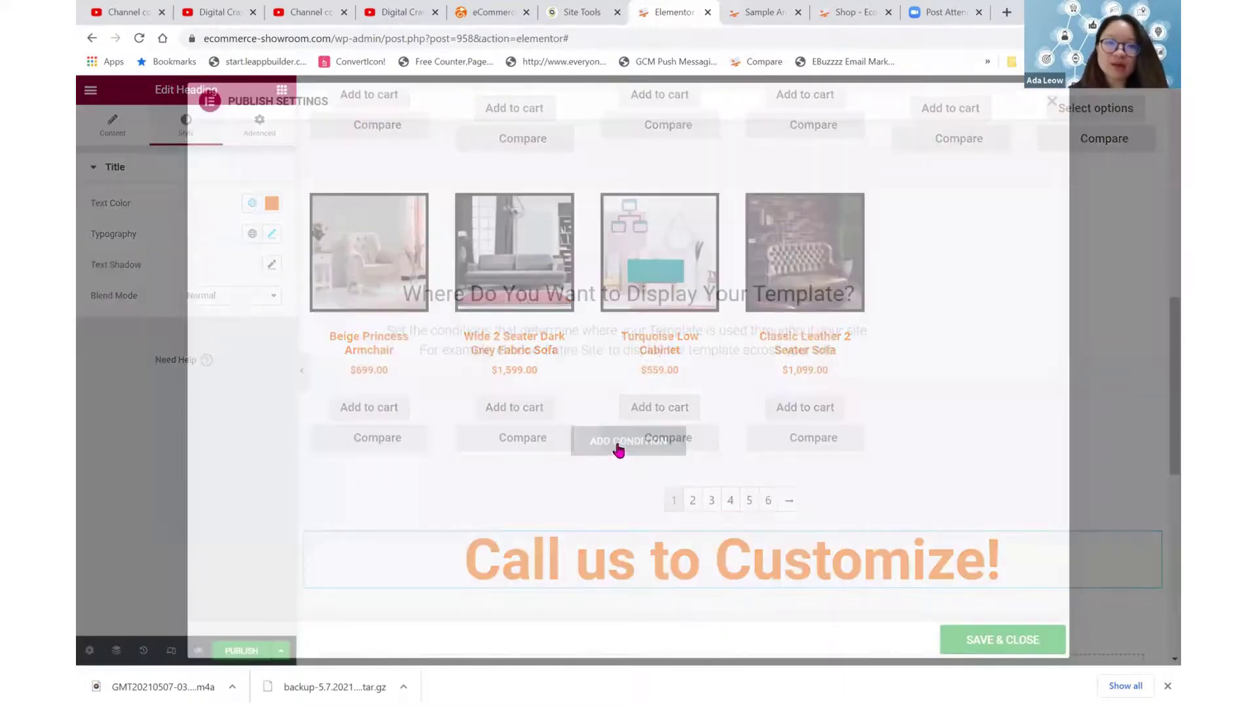
click(521, 411)
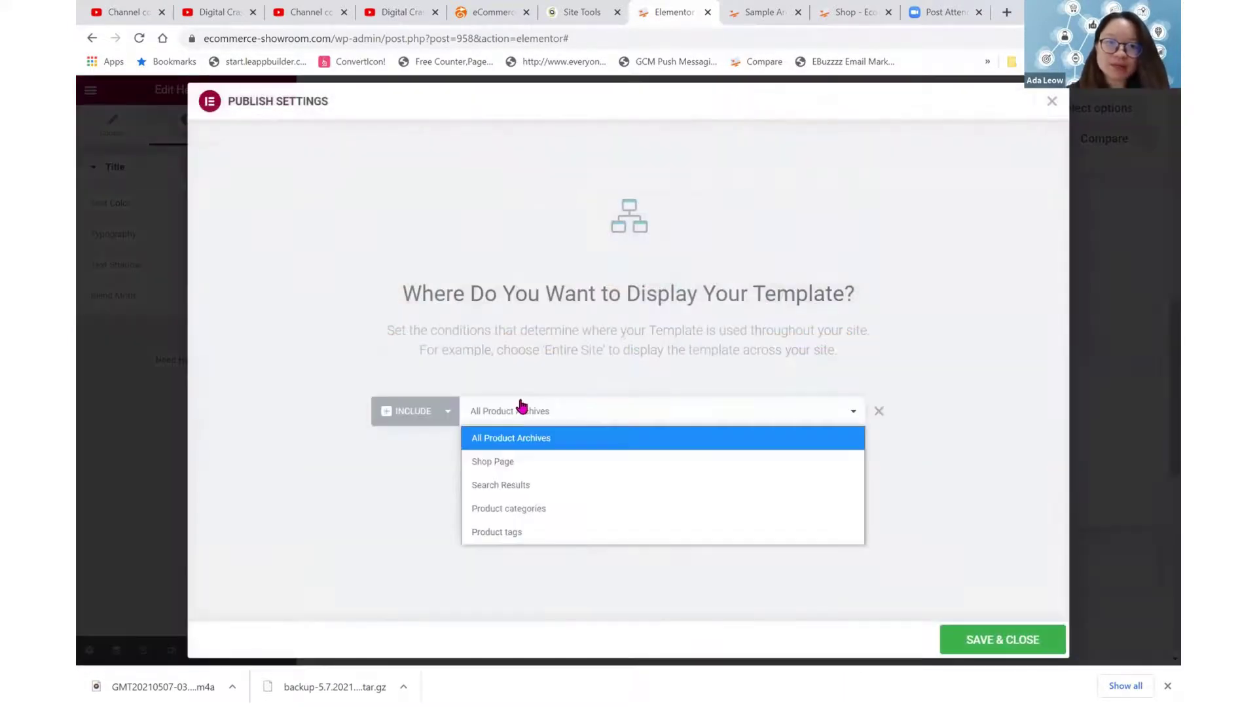
click(549, 507)
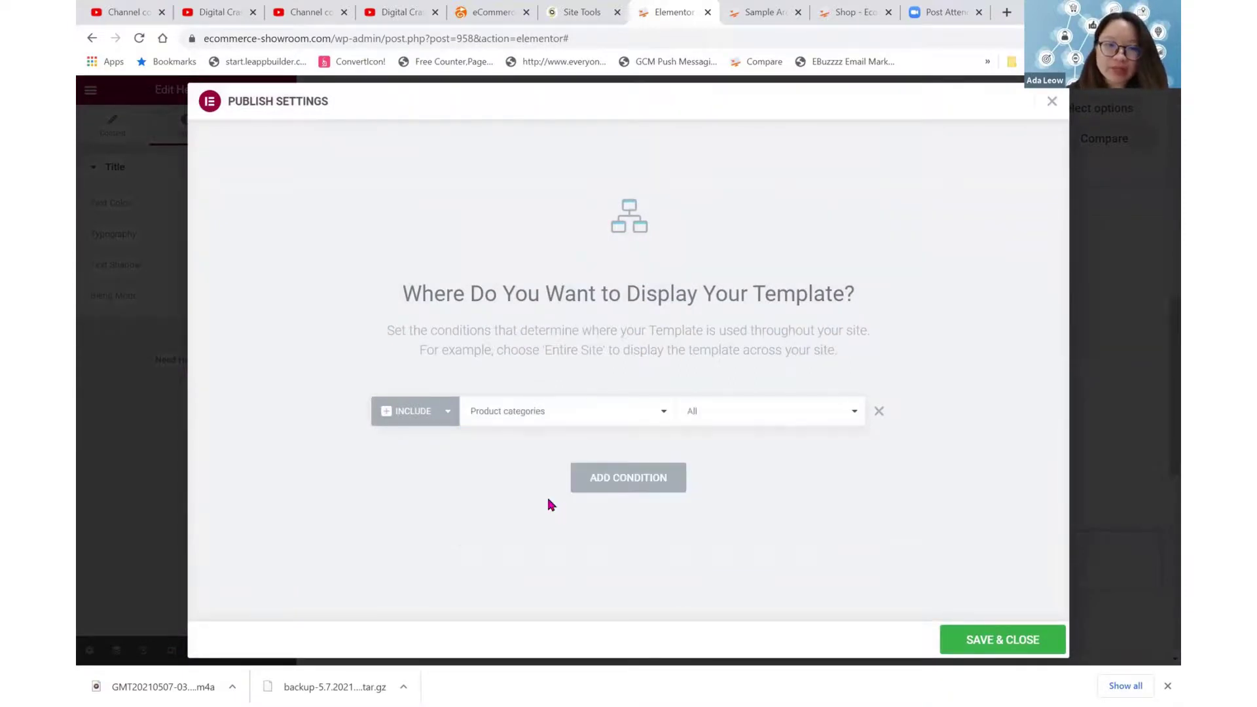
click(723, 422)
text(sample)
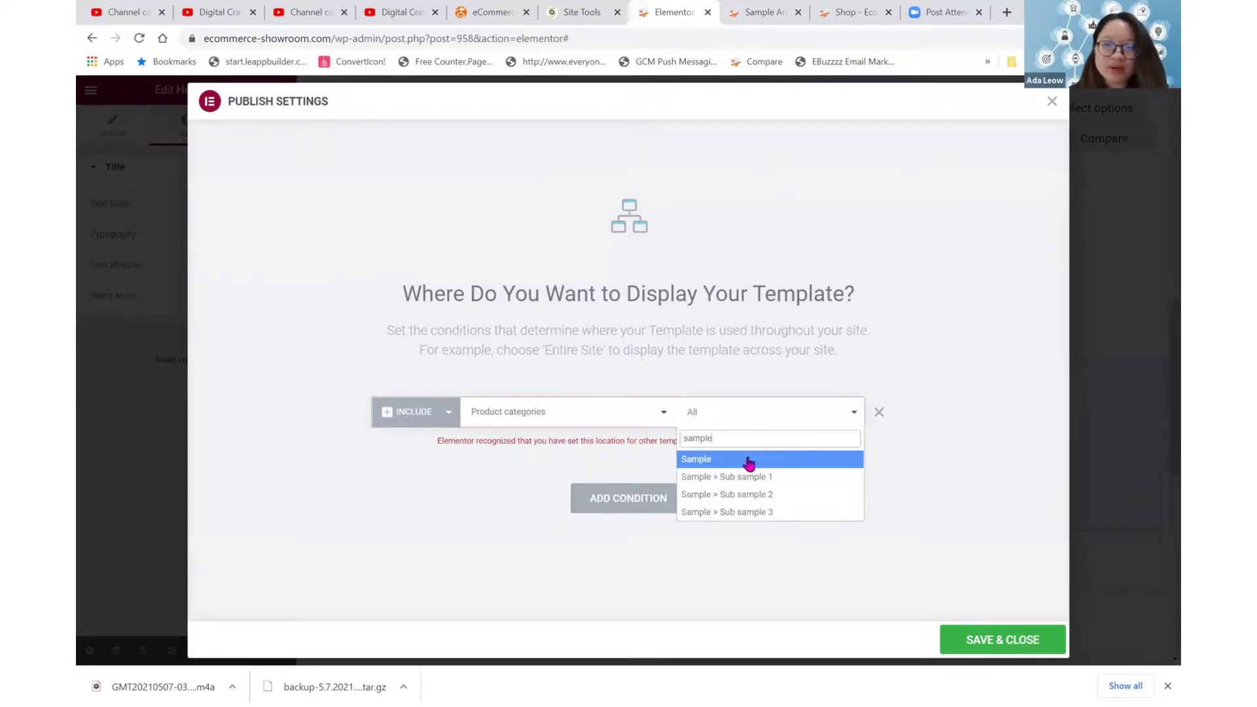
click(748, 461)
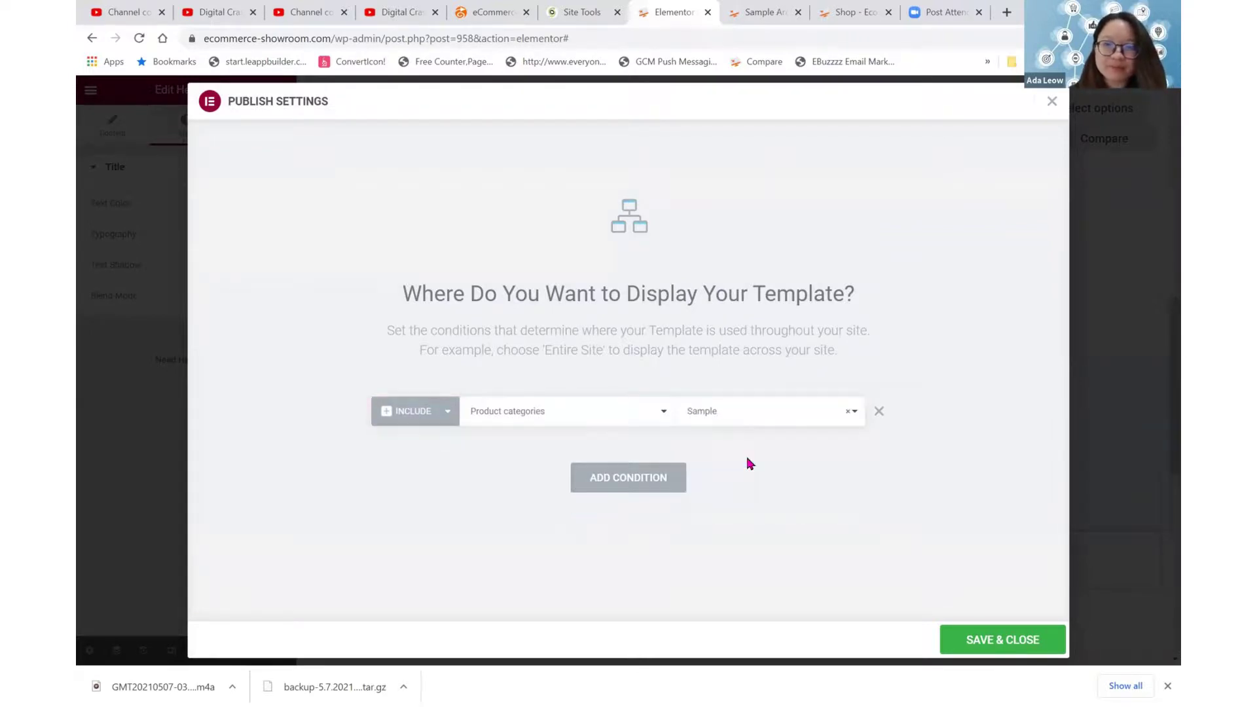
click(1013, 639)
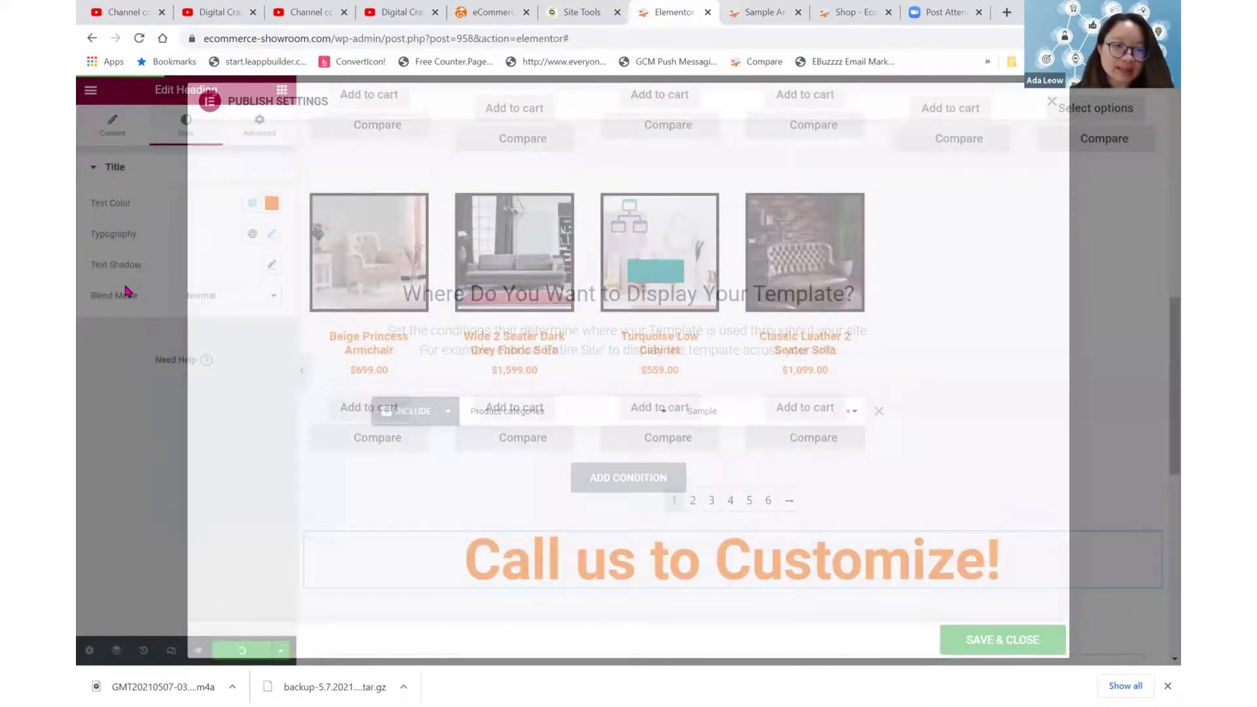
- Reload the live Sample category page and scroll through it to check the new template
click(759, 12)
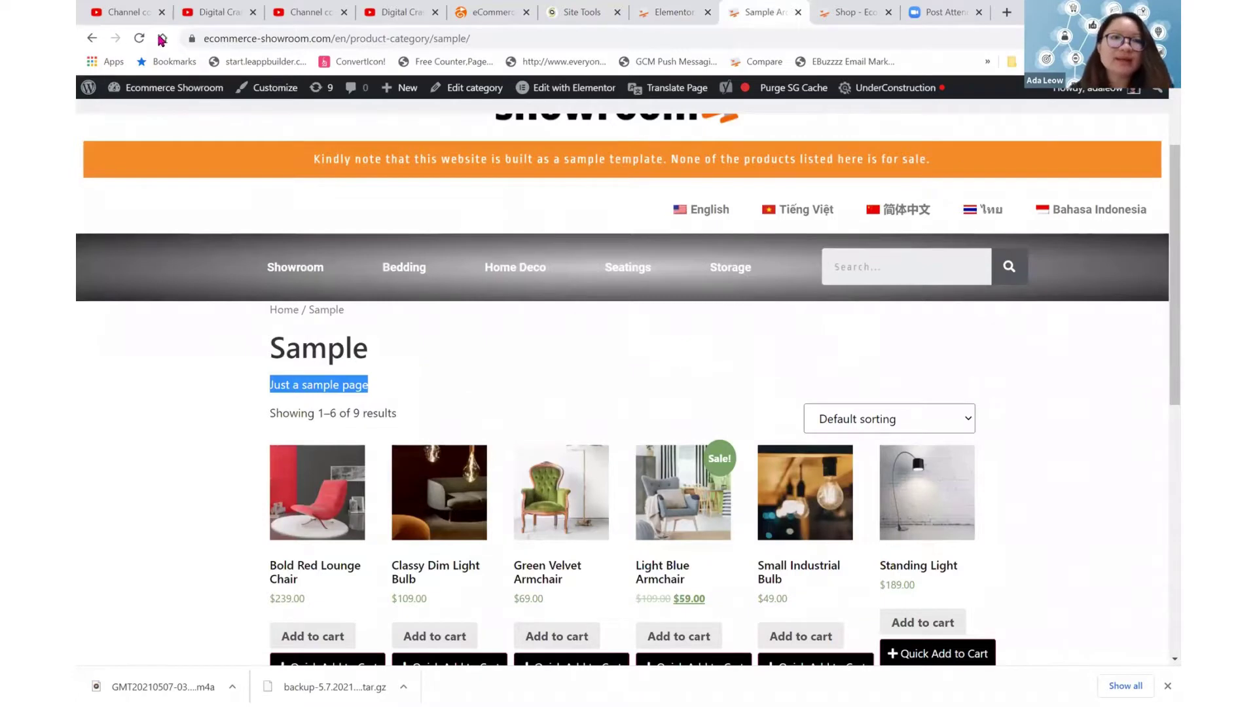
click(138, 37)
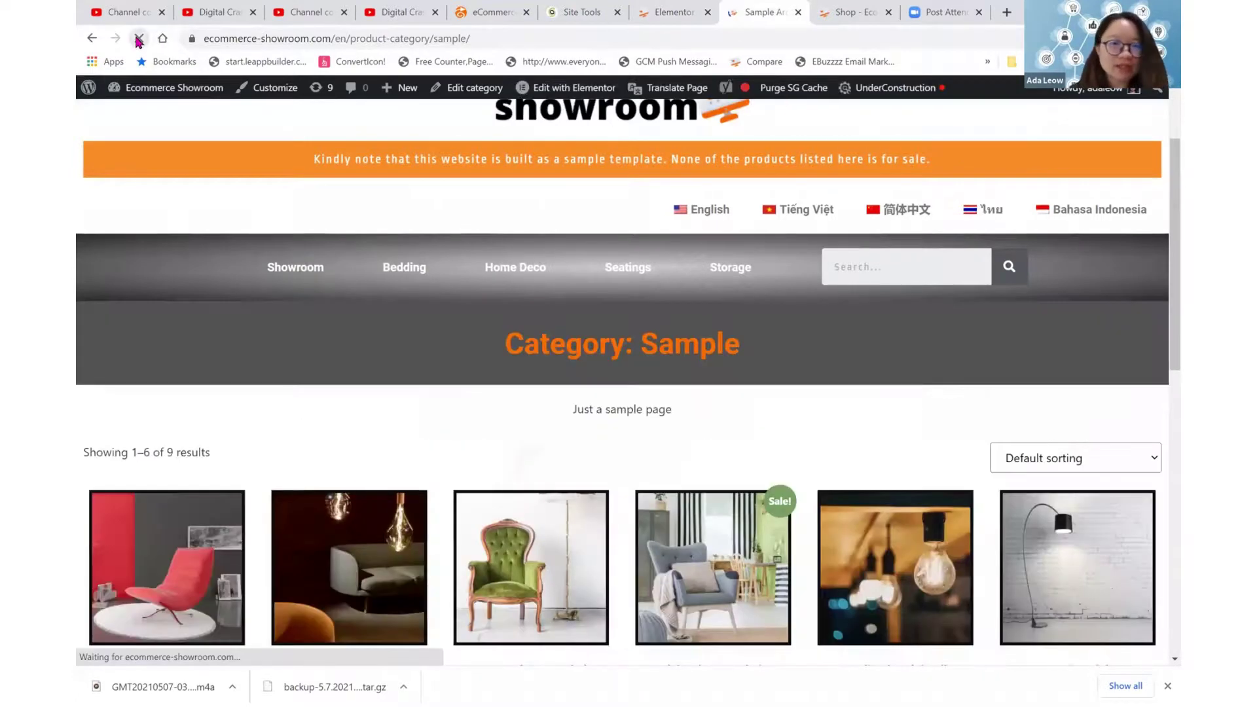
scroll(351, 330, down, 3)
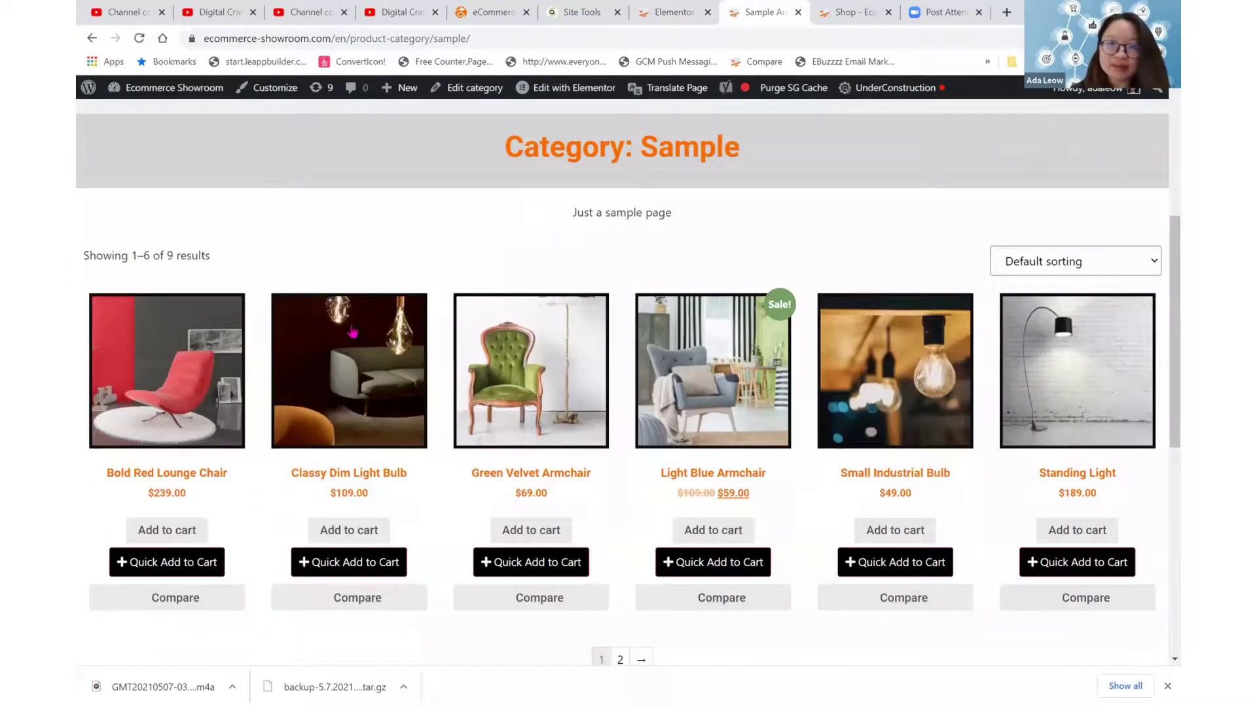
scroll(352, 332, down, 2)
scroll(352, 331, down, 1)
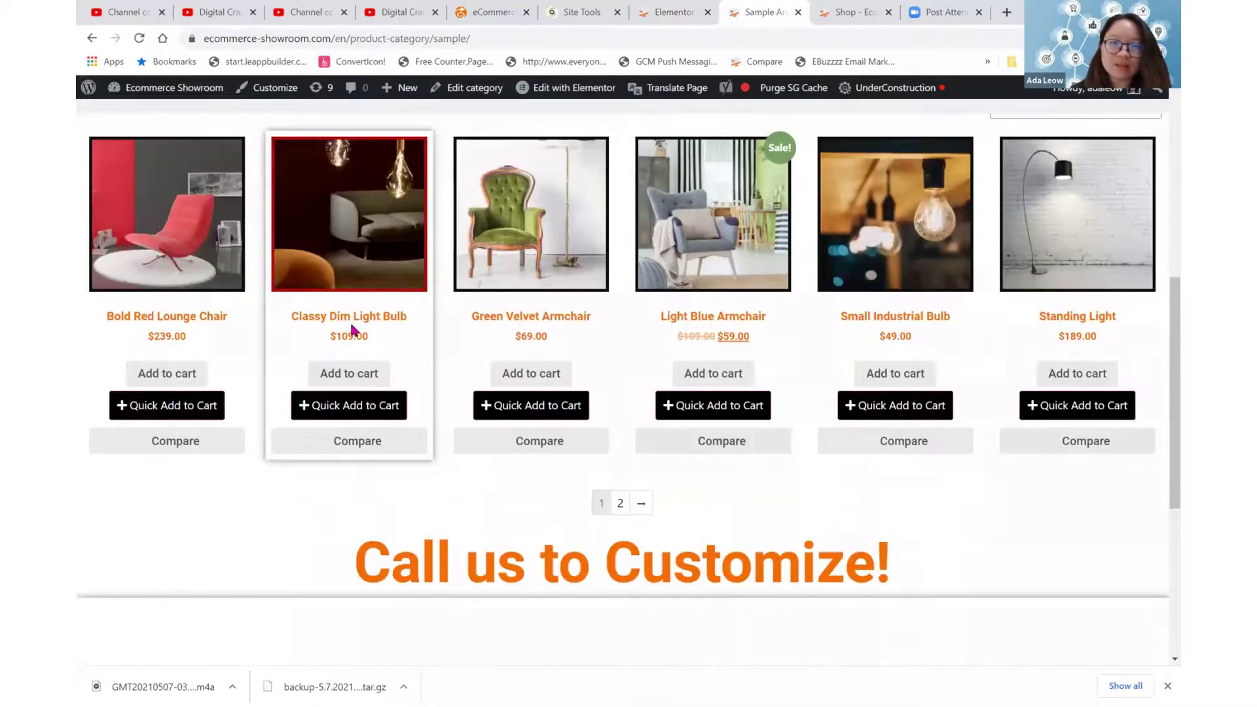
scroll(629, 303, down, 6)
scroll(505, 315, up, 3)
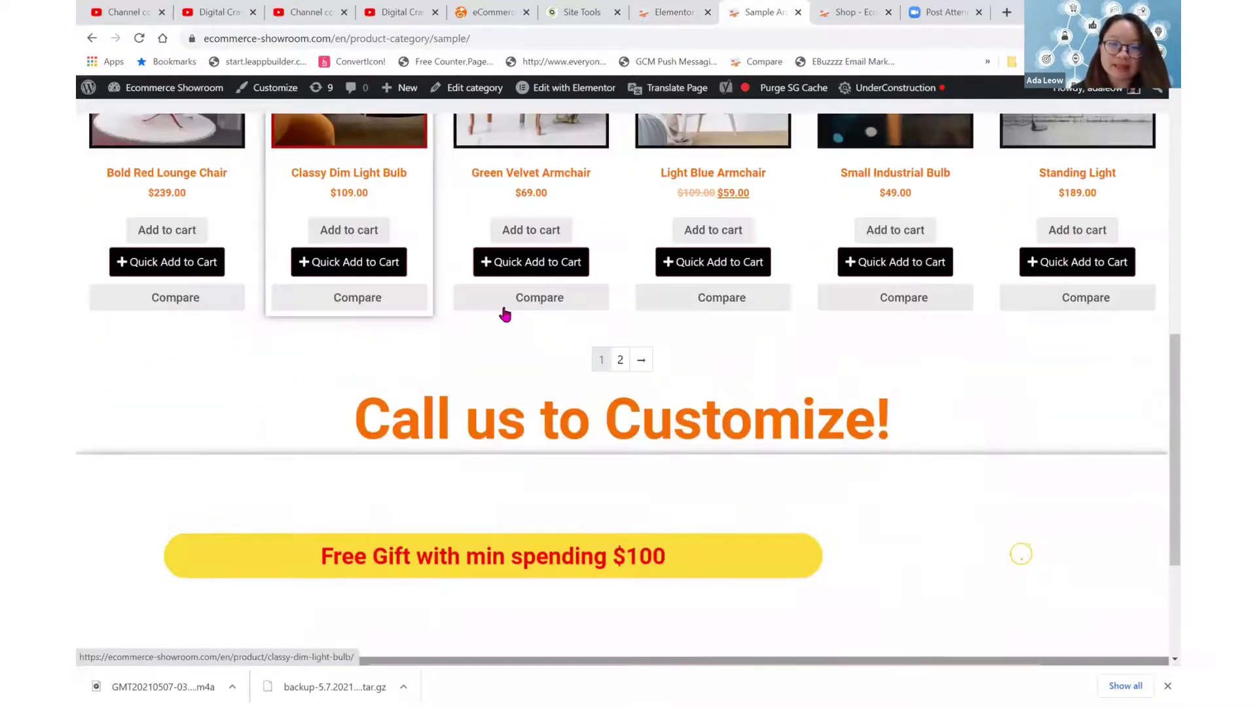
scroll(505, 315, up, 2)
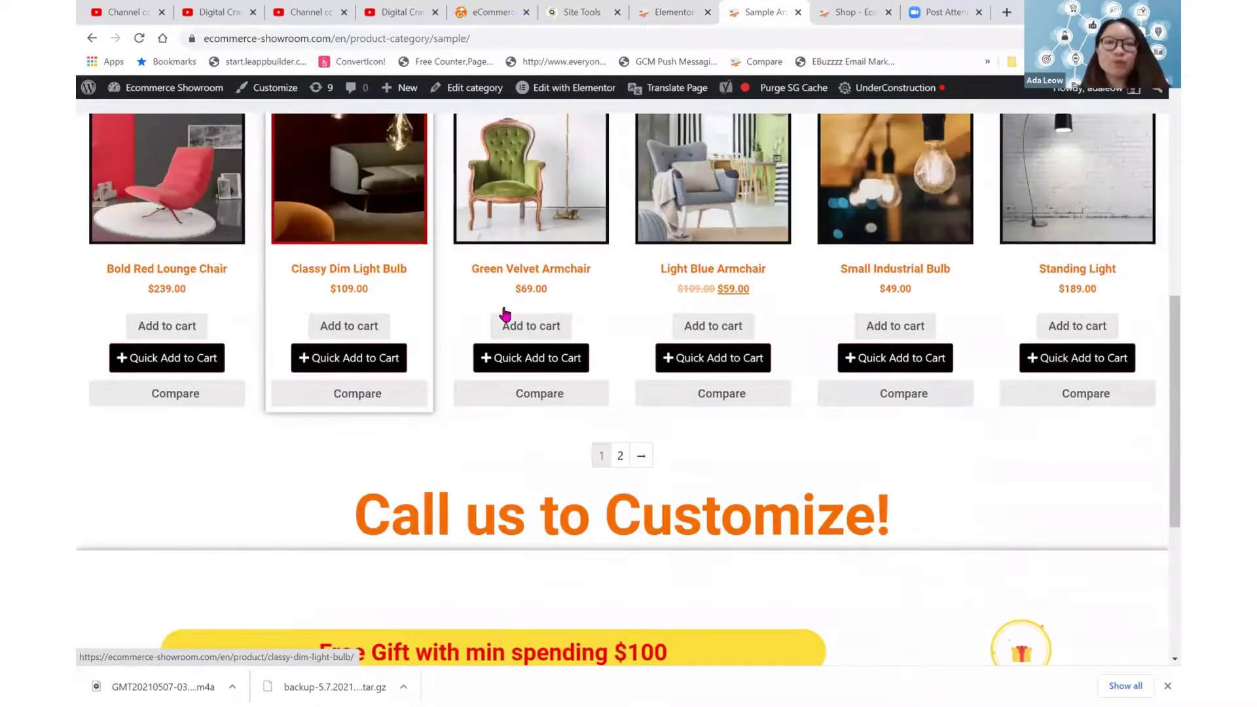
scroll(504, 315, up, 1)
scroll(505, 314, up, 3)
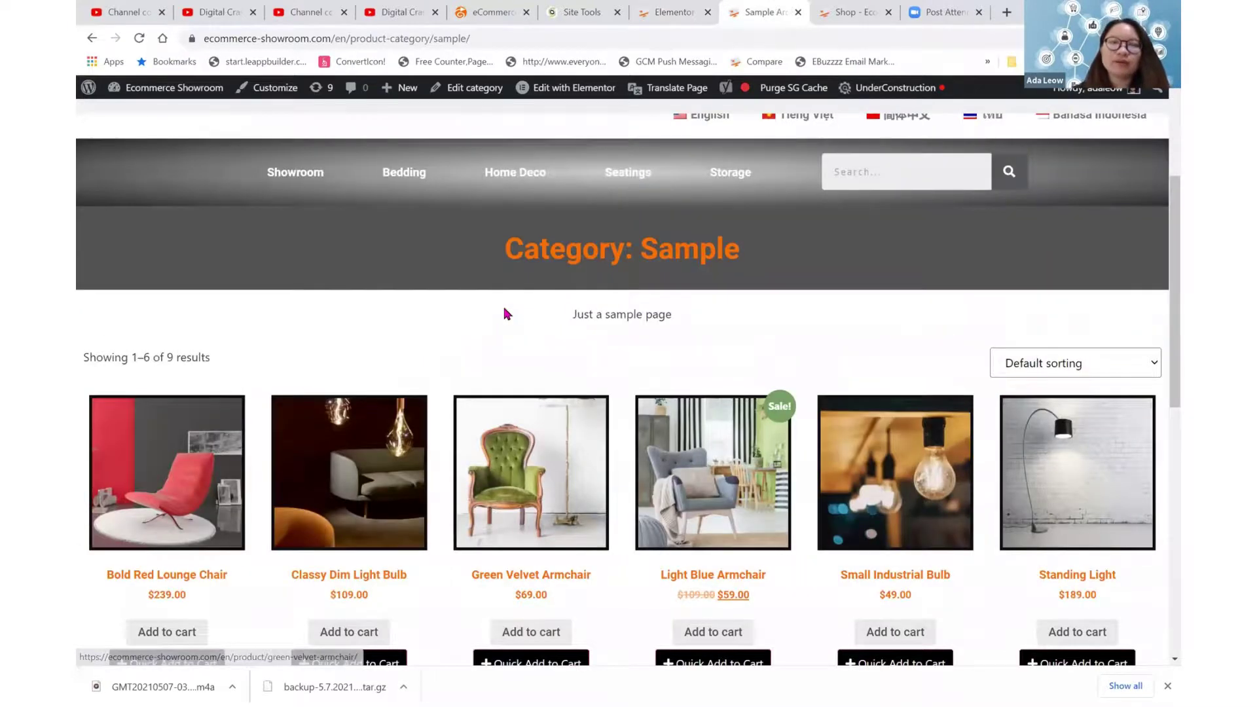
scroll(505, 315, up, 3)
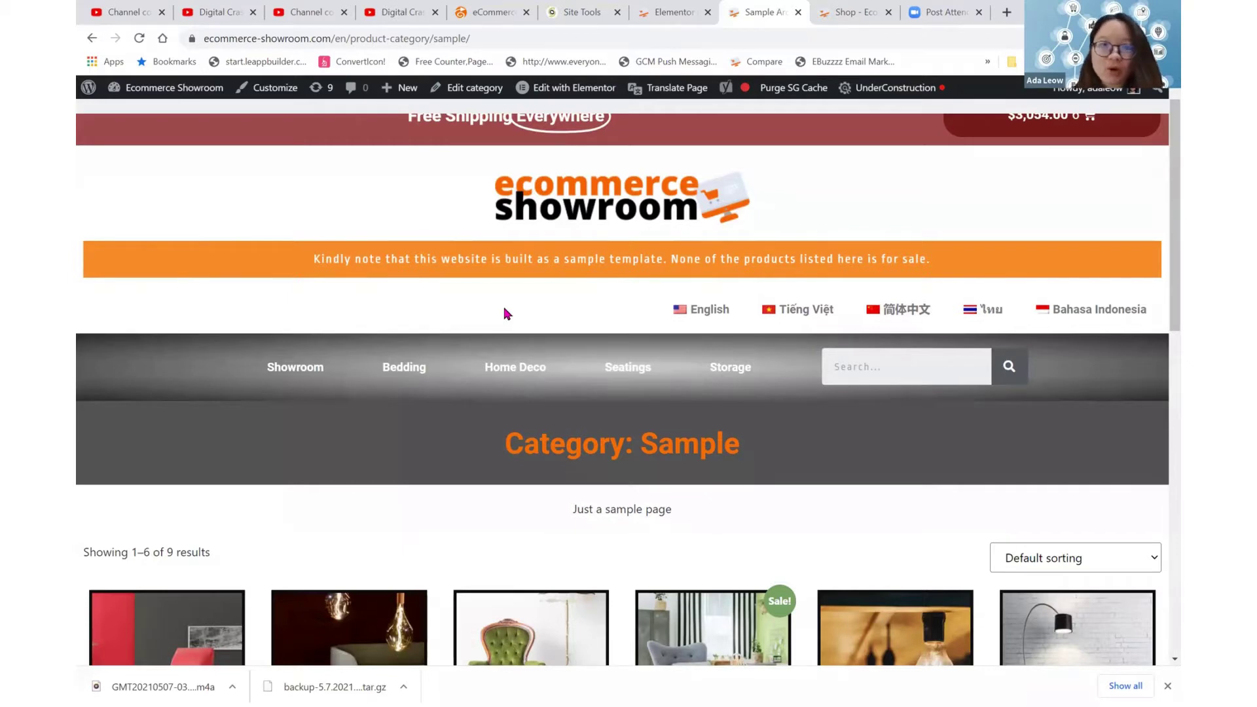
scroll(505, 313, down, 2)
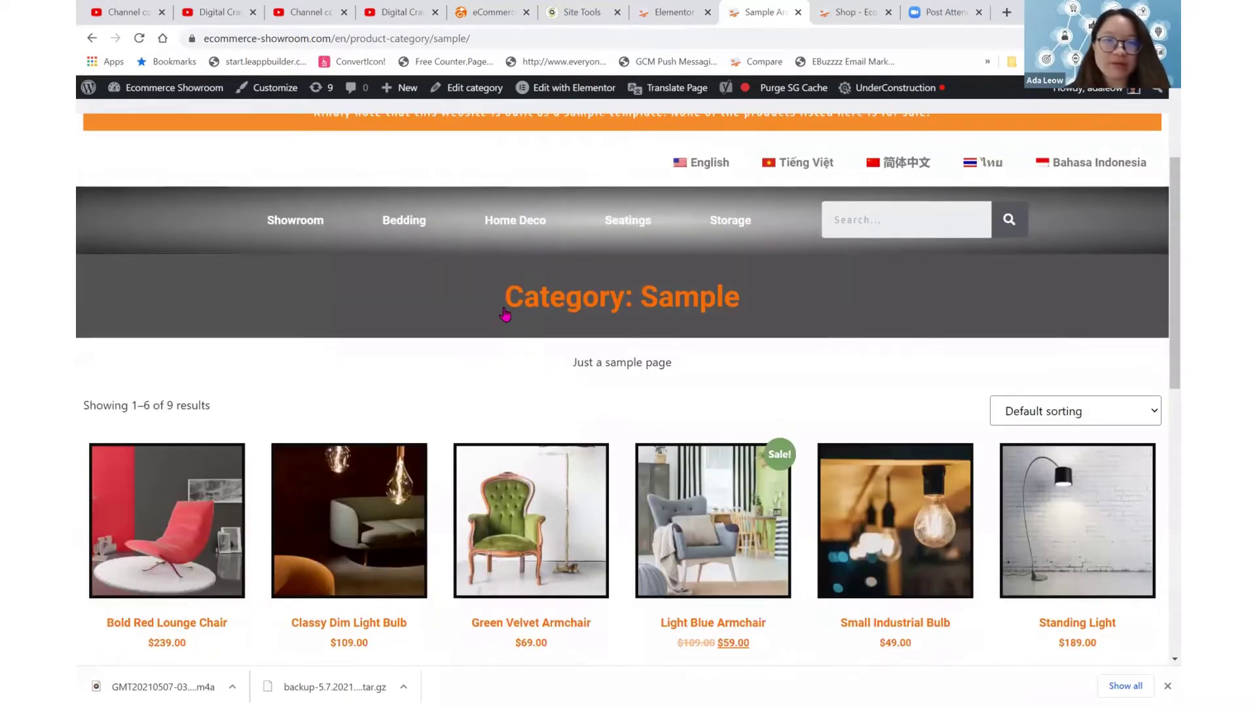
scroll(505, 313, down, 1)
scroll(860, 286, down, 3)
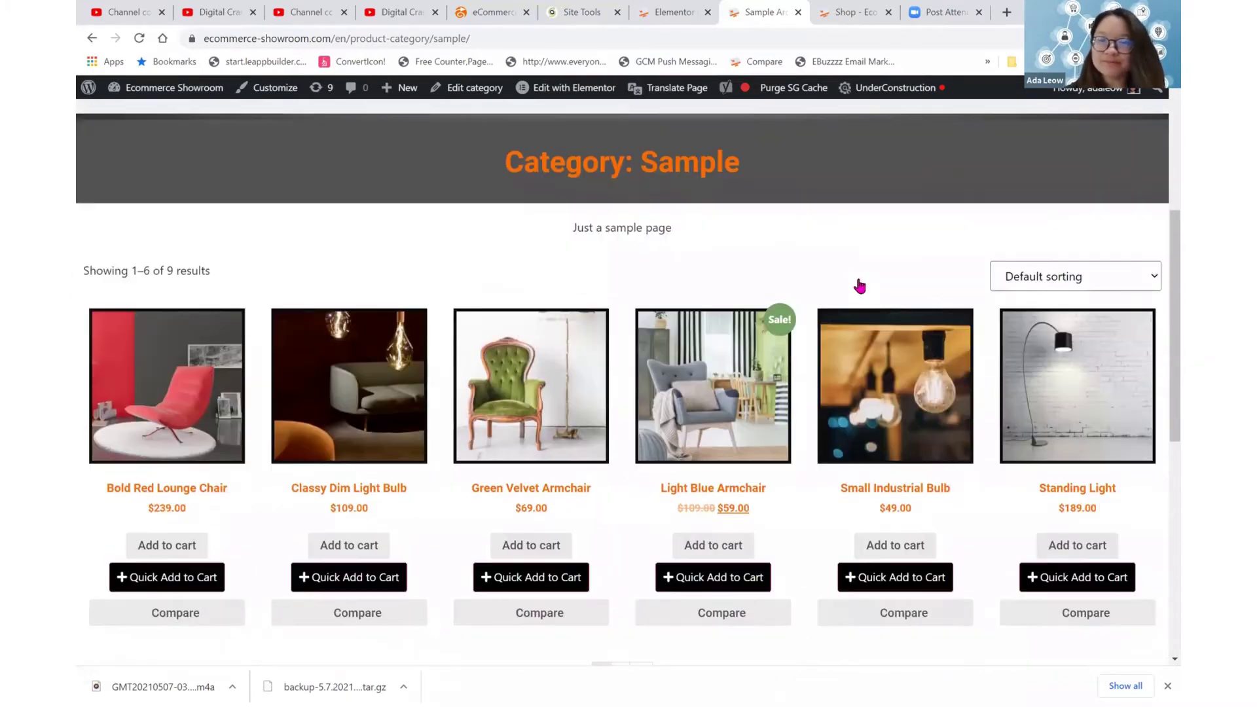